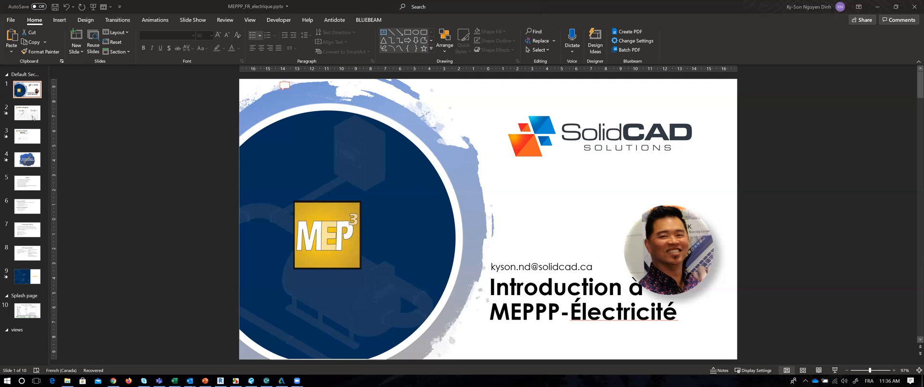
Go through presentation slides 2 to 8, from the agenda calendars to the EPP démonstration topics
click(33, 117)
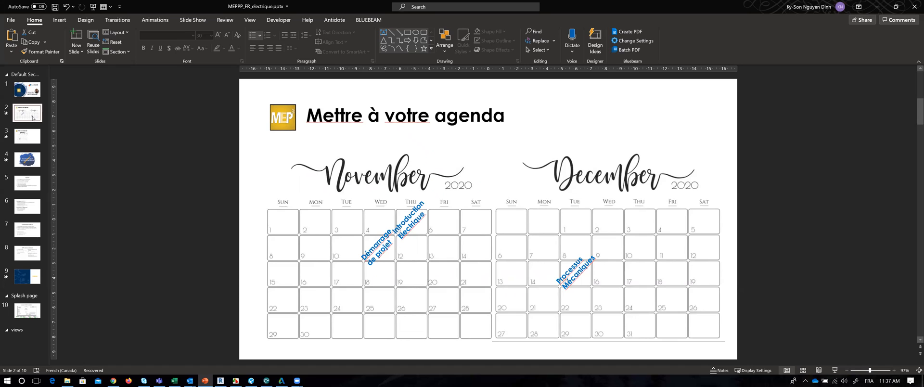
click(32, 118)
click(29, 137)
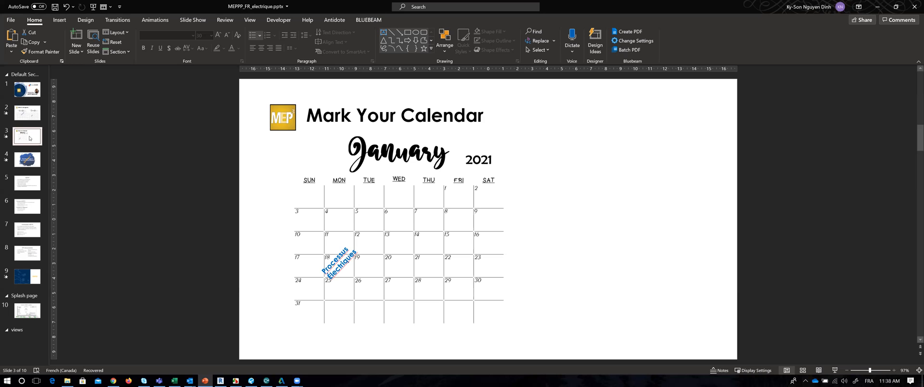
click(35, 166)
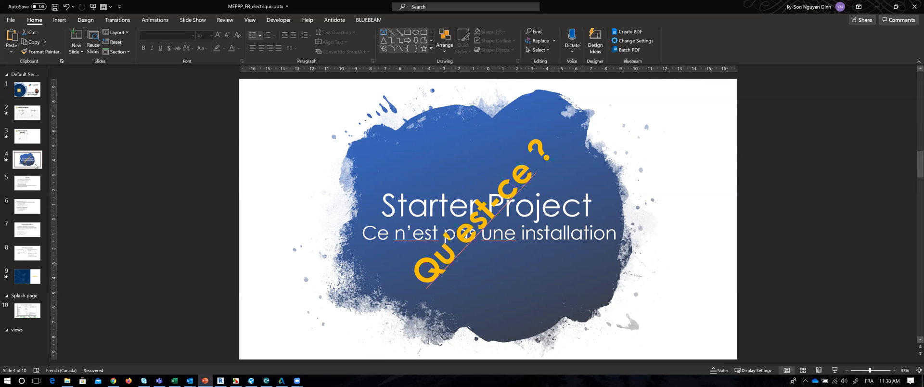
click(34, 183)
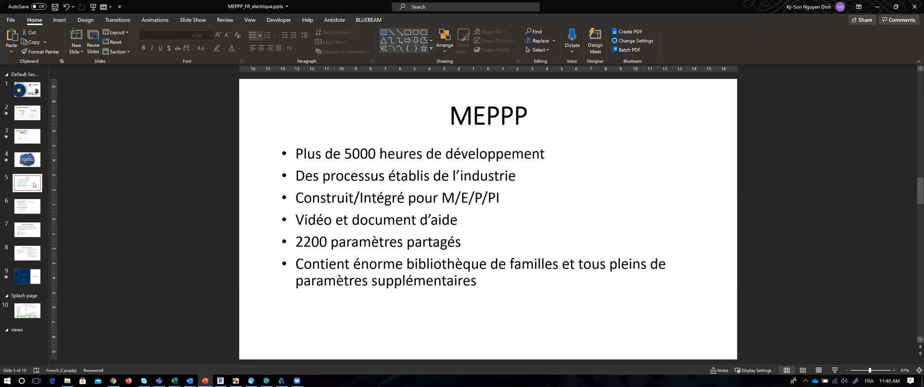
click(27, 207)
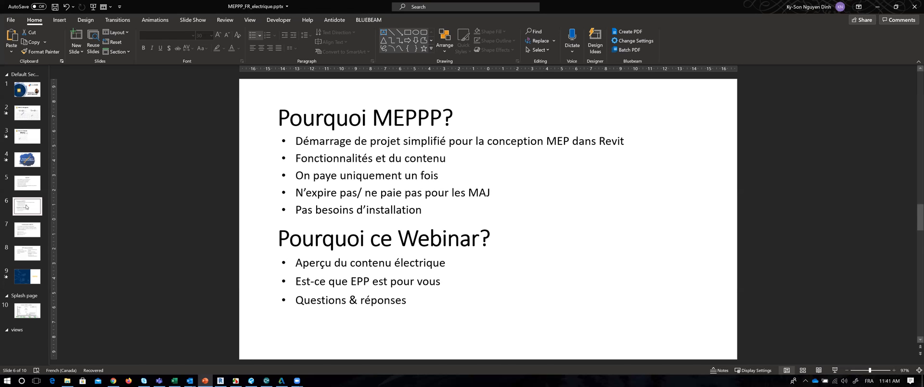
click(28, 229)
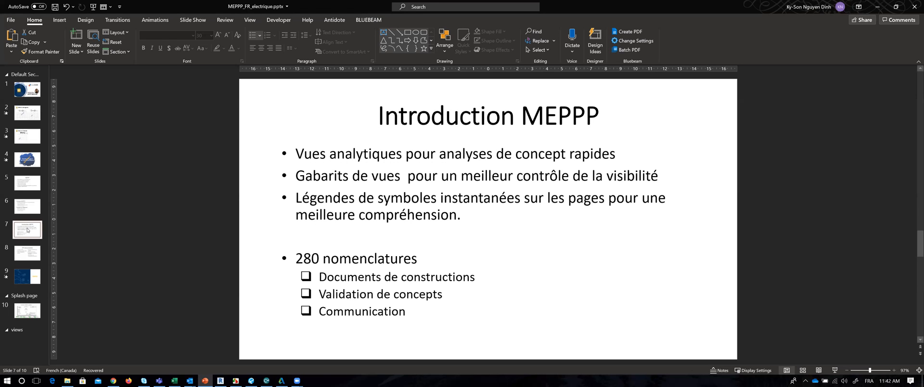
click(31, 253)
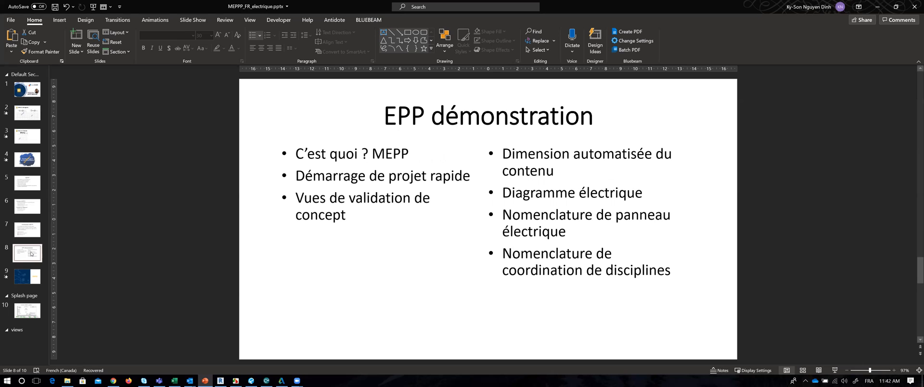
Correct MEPP to MEPPP in the "C'est quoi ?" bullet of the EPP démonstration slide
click(415, 153)
text(p)
key(BackSpace)
text(P)
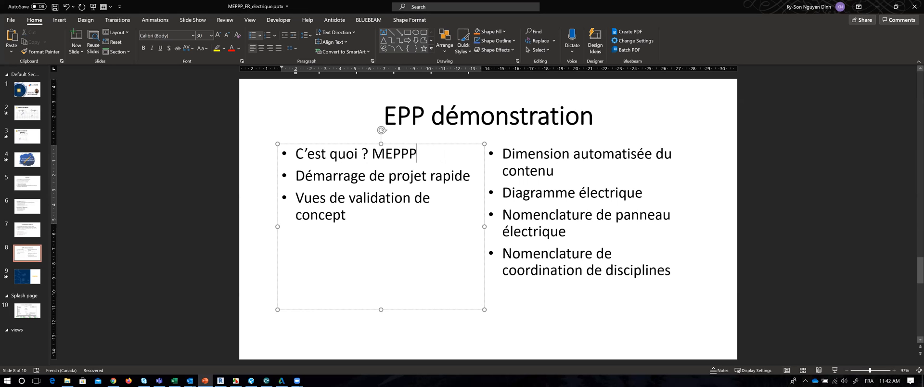
click(253, 292)
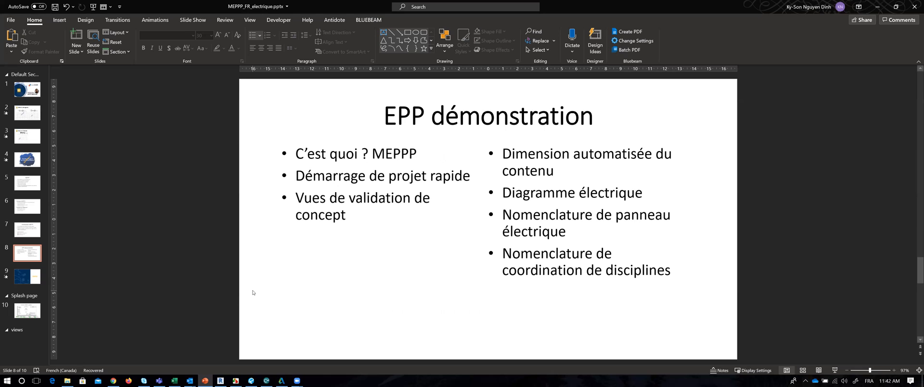
Show the Demo slide, and switch to File Explorer with the MEPPP folder window maximized
click(36, 279)
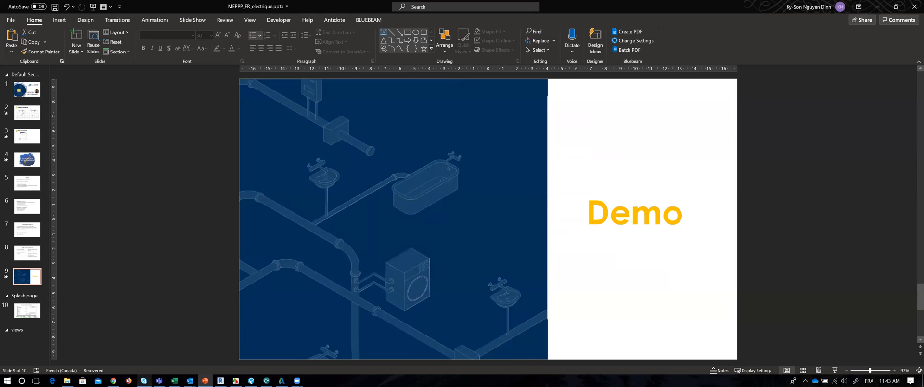
click(67, 381)
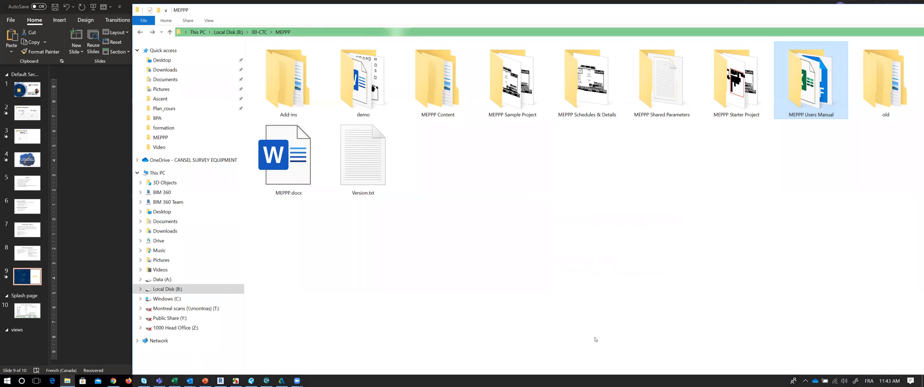
double_click(573, 15)
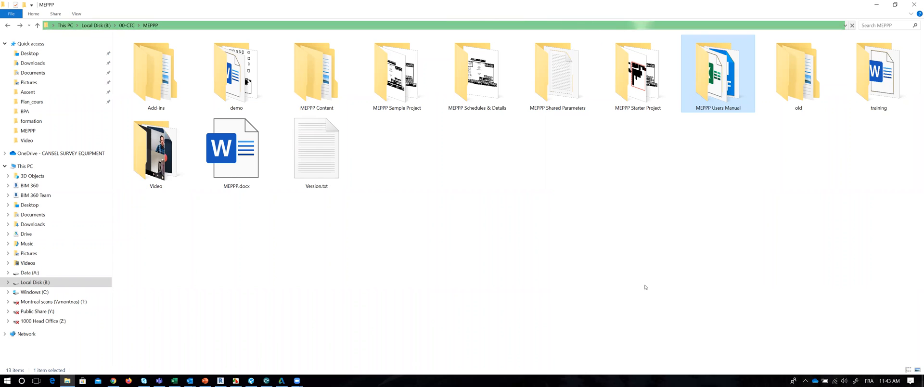
Look into the Add-ins folder and its Dynamo subfolder, and return to the MEPPP folder
double_click(161, 86)
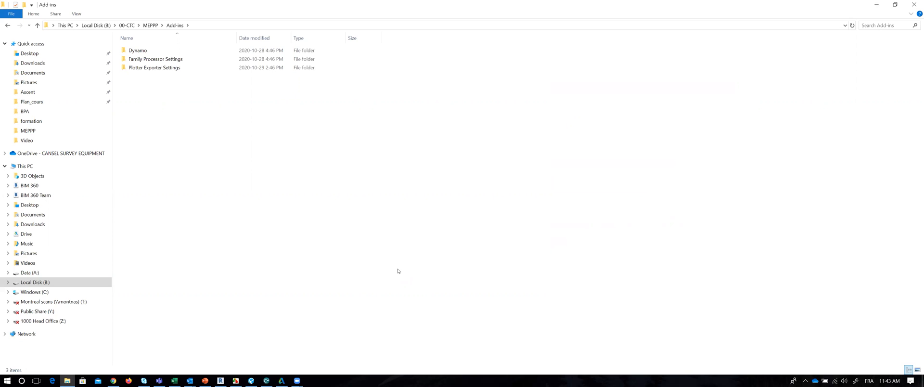
double_click(140, 51)
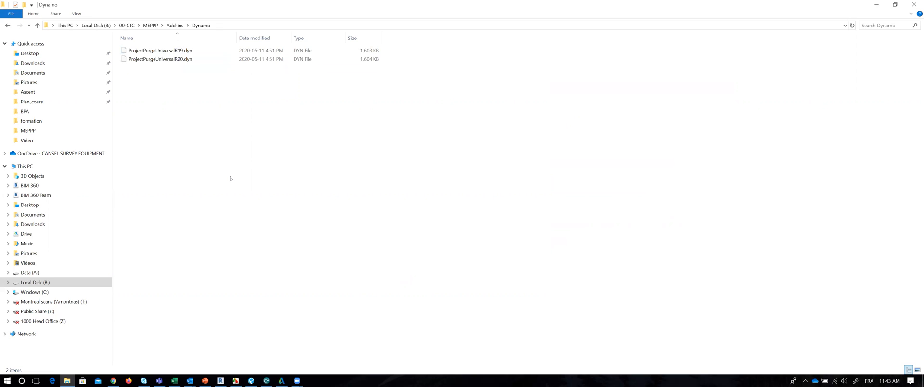
key(alt+Left)
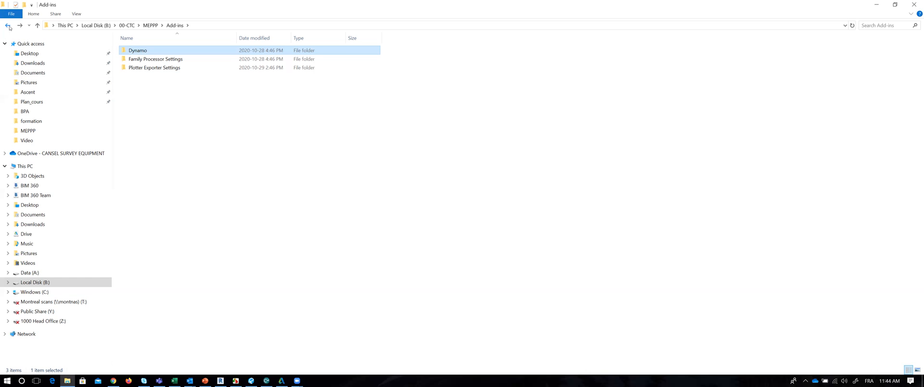
click(8, 25)
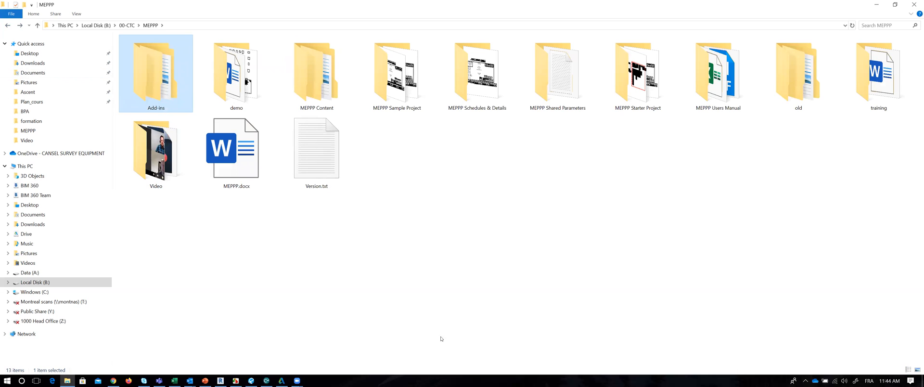
Examine the Annotation and Model subfolders of MEPPP Content, and return to the MEPPP folder
double_click(332, 87)
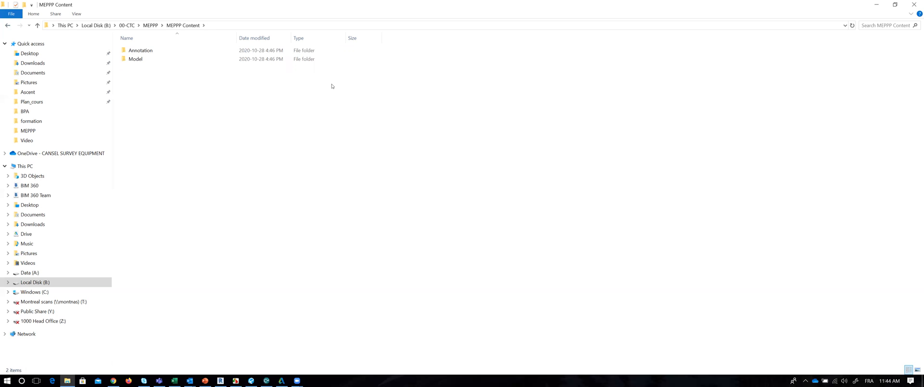
double_click(277, 51)
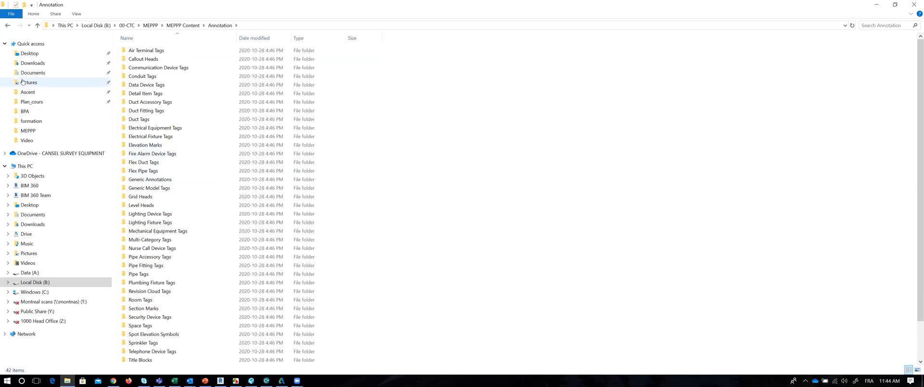
click(8, 26)
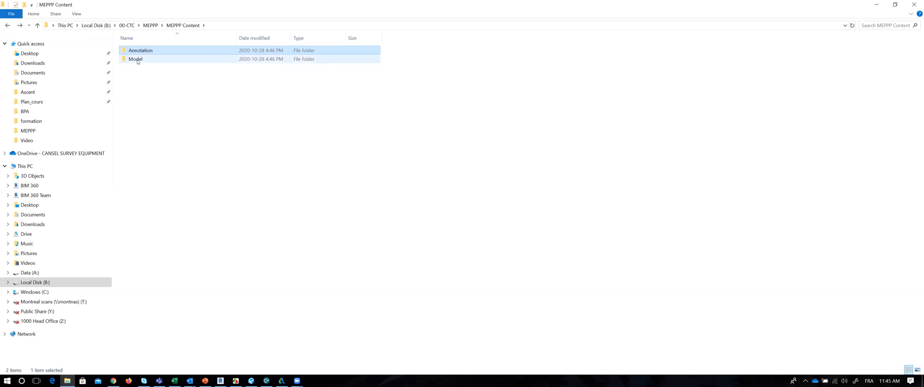
double_click(137, 59)
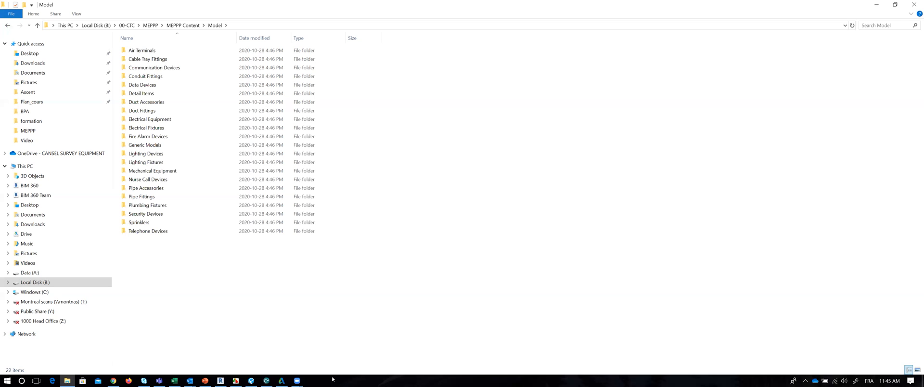
click(8, 25)
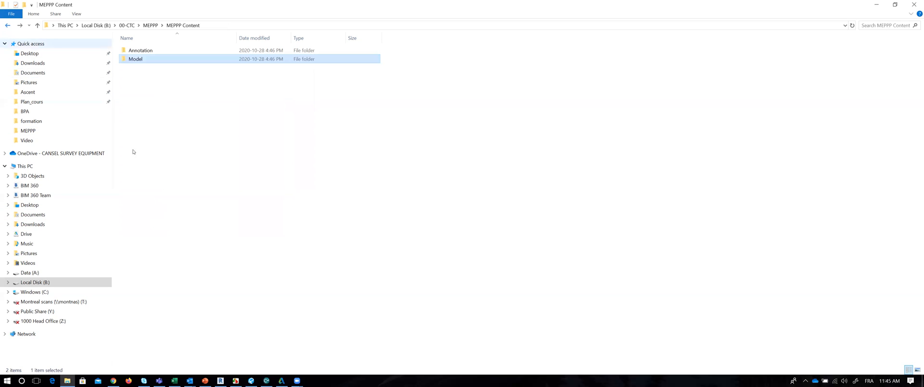
click(7, 25)
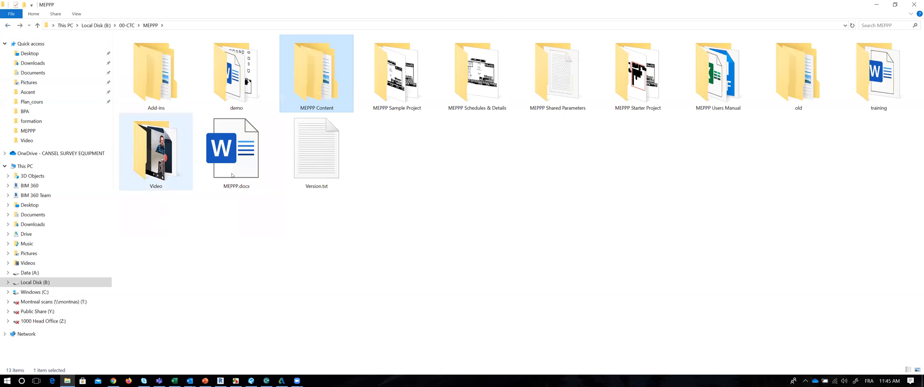
View the contents of the MEPPP Sample Project and MEPPP Schedules & Details folders, returning to the MEPPP folder
double_click(409, 104)
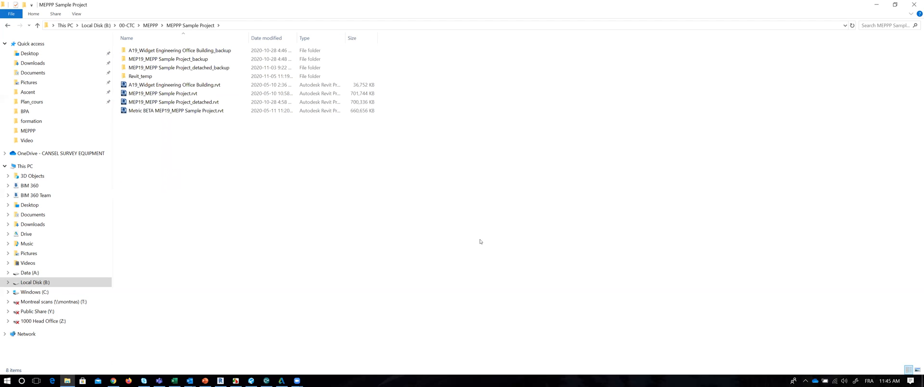
click(7, 26)
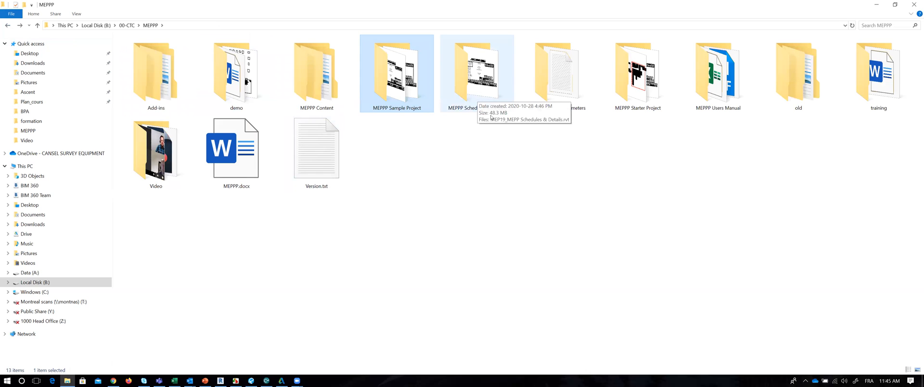
double_click(494, 76)
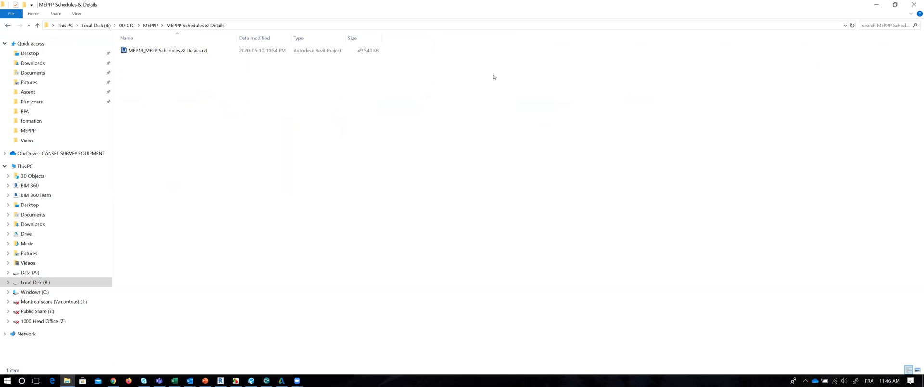
click(7, 25)
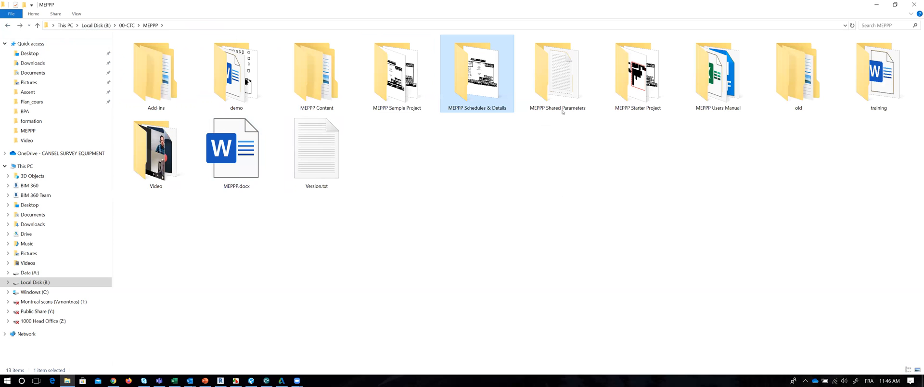
Examine the parameter list in Master Shared Parameters.txt from MEPPP Shared Parameters, close it and return to the MEPPP folder
double_click(561, 109)
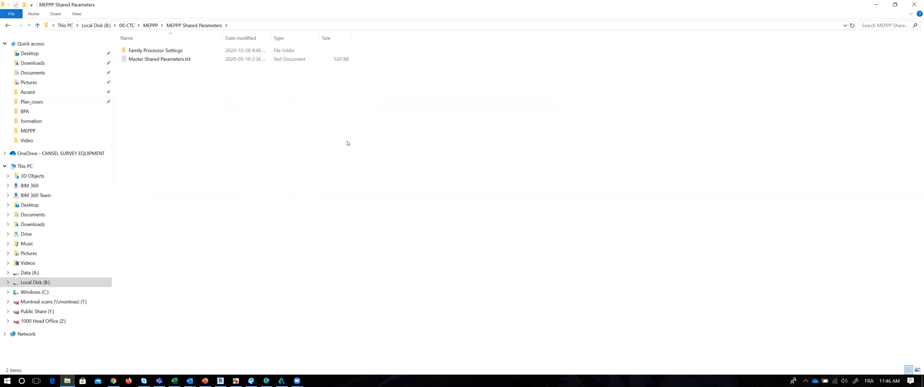
double_click(181, 60)
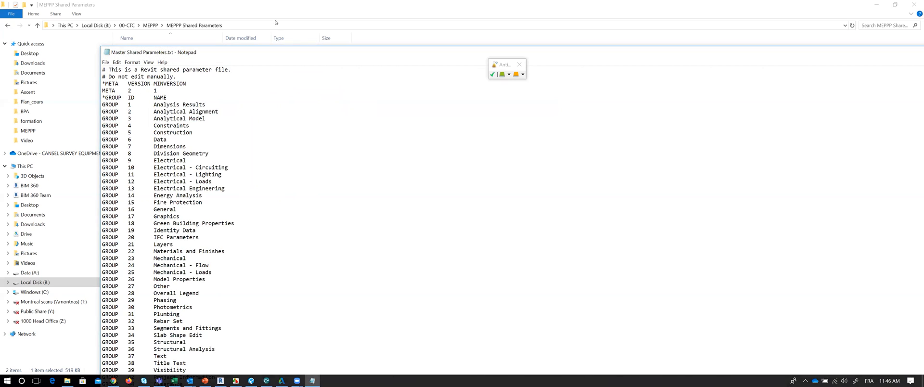
double_click(295, 54)
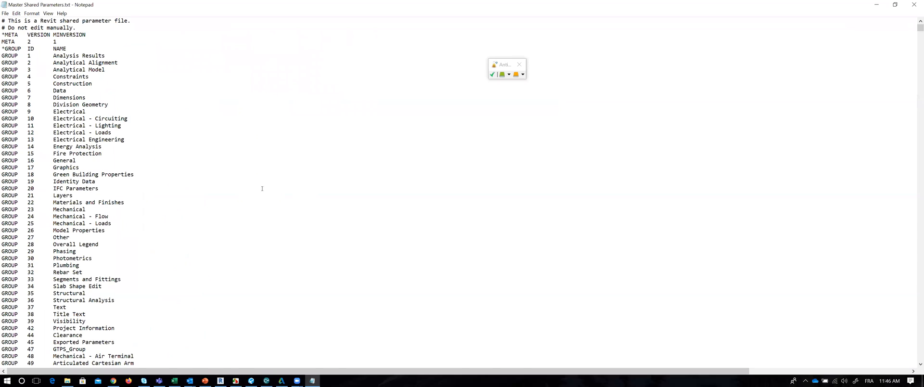
scroll(261, 188, down, 6)
scroll(262, 188, down, 20)
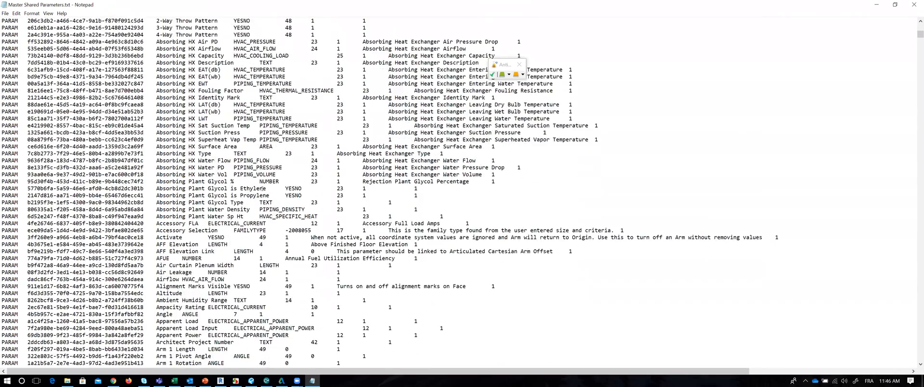
scroll(262, 189, down, 5)
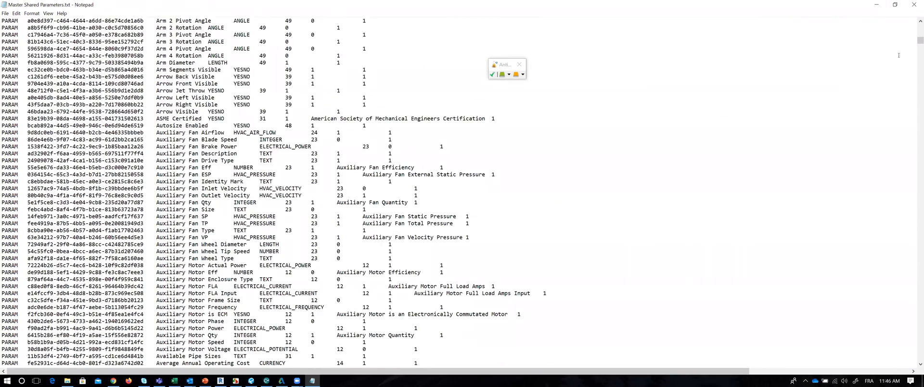
click(913, 5)
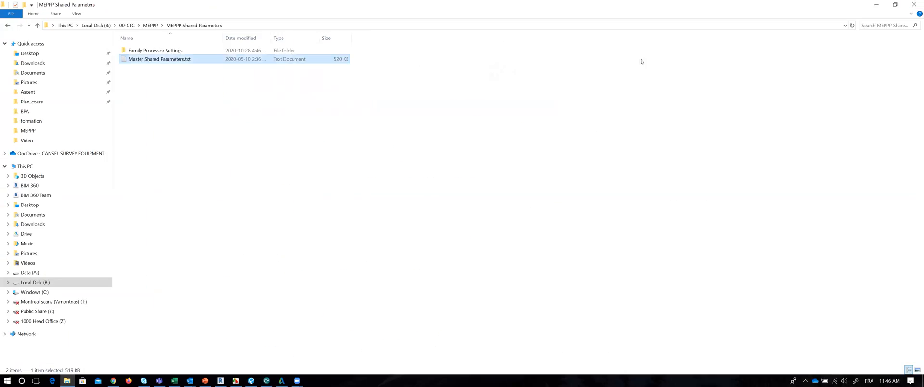
click(7, 25)
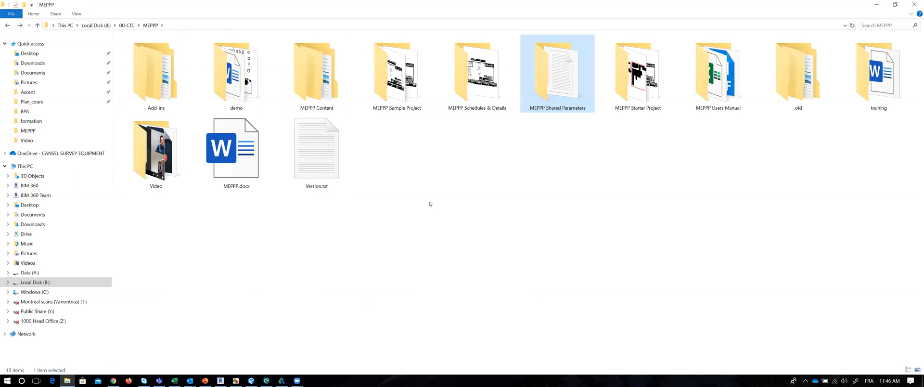
Open the MEPPP Starter Project folder to view its Revit project files
click(644, 97)
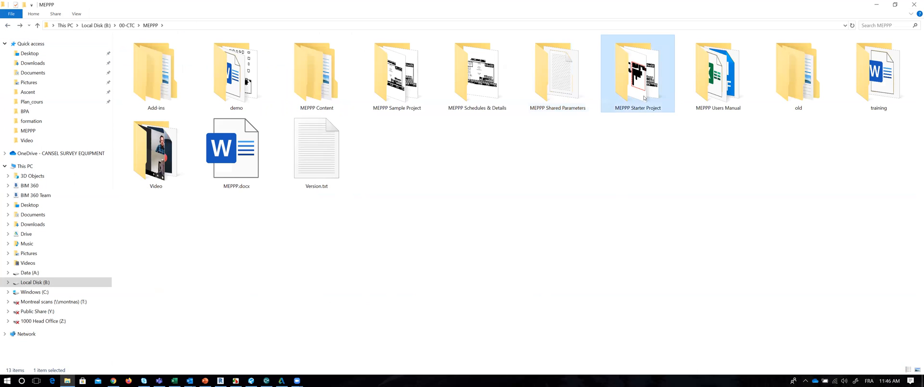
double_click(644, 97)
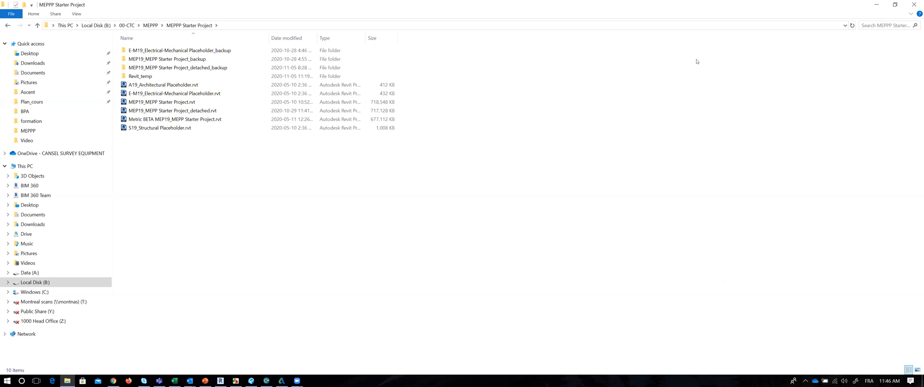
Open the MEPPP Users Manual folder and examine the process steps in MEP19_MEPP Starter Project Setup Instructions.xlsx in Excel
click(7, 25)
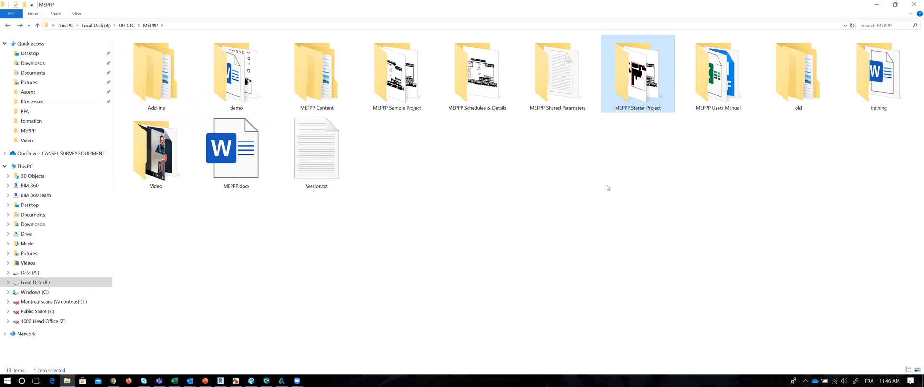
double_click(704, 89)
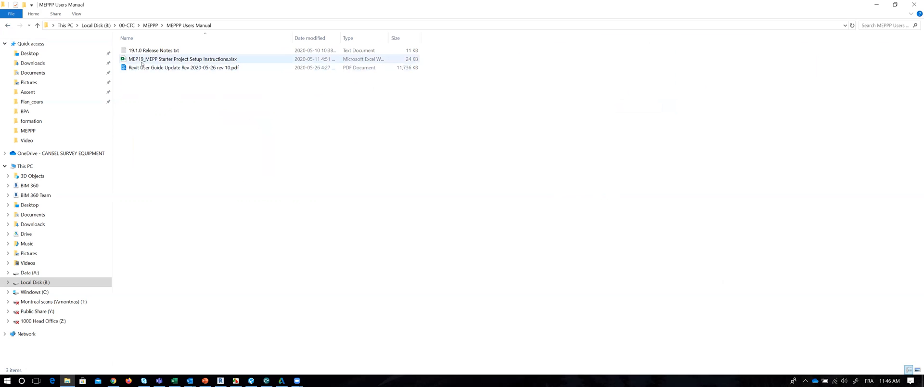
click(174, 381)
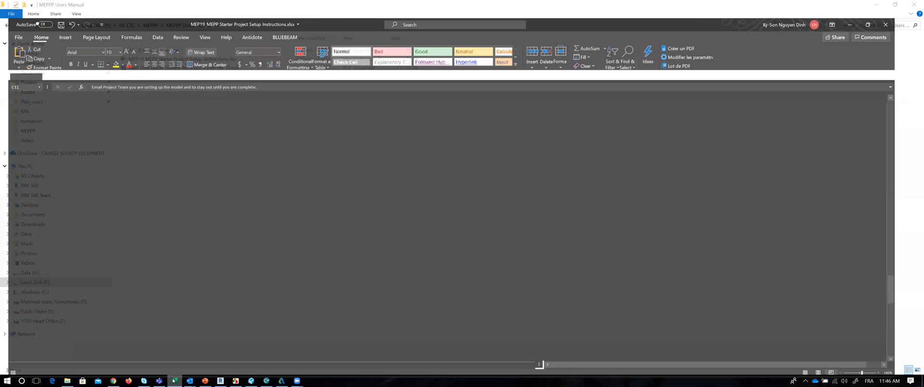
scroll(222, 254, up, 2)
scroll(223, 254, up, 12)
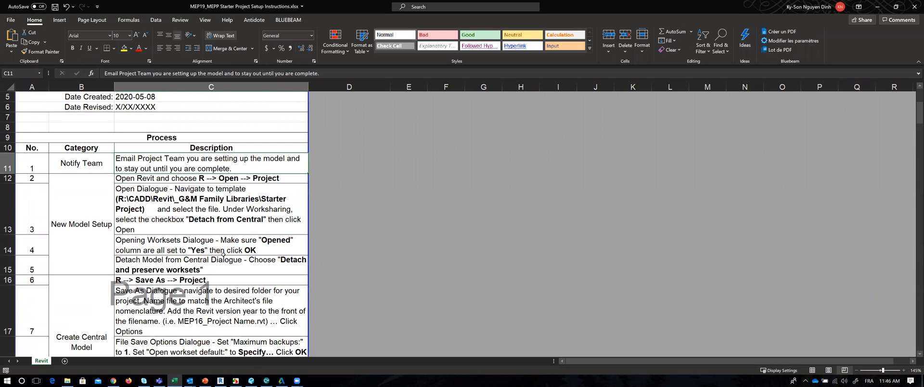
scroll(223, 255, down, 11)
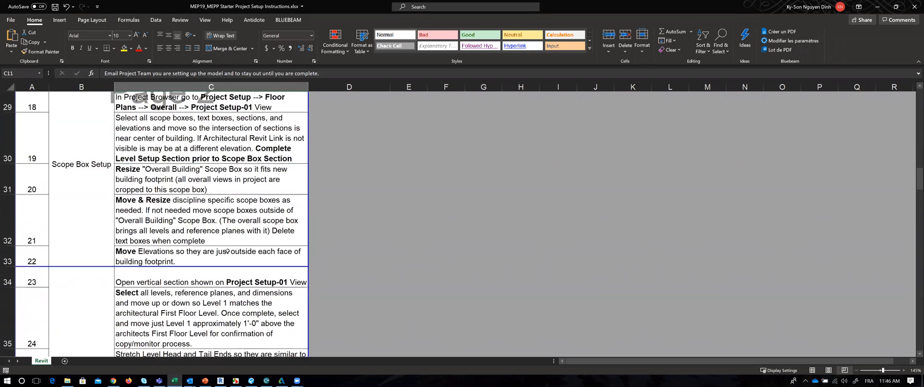
scroll(228, 252, down, 3)
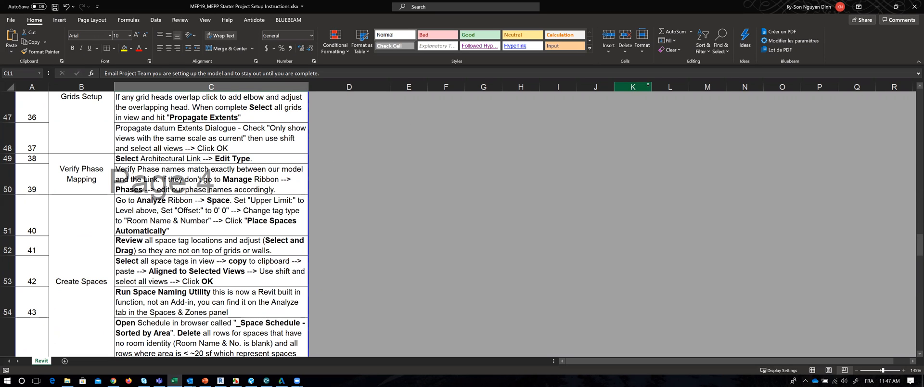
click(915, 7)
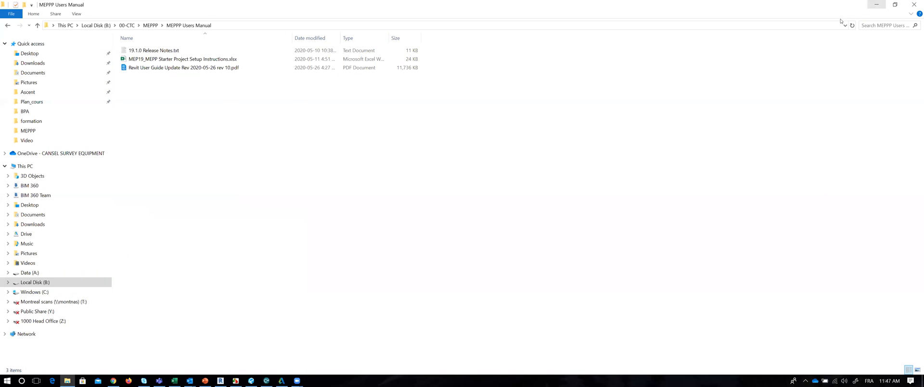
Examine the cover page of the Revit User Guide Update PDF in Bluebeam Revu, and return to the Users Manual folder
click(295, 381)
click(253, 379)
scroll(532, 185, down, 3)
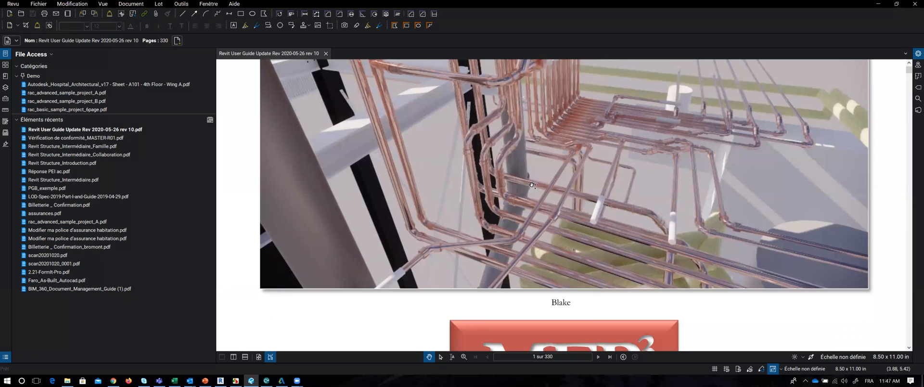
ctrl+scroll(532, 184, down, 2)
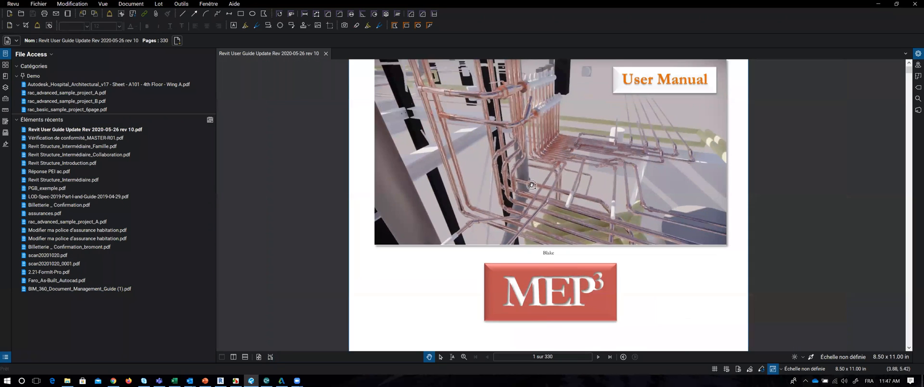
scroll(532, 184, up, 2)
scroll(532, 185, up, 1)
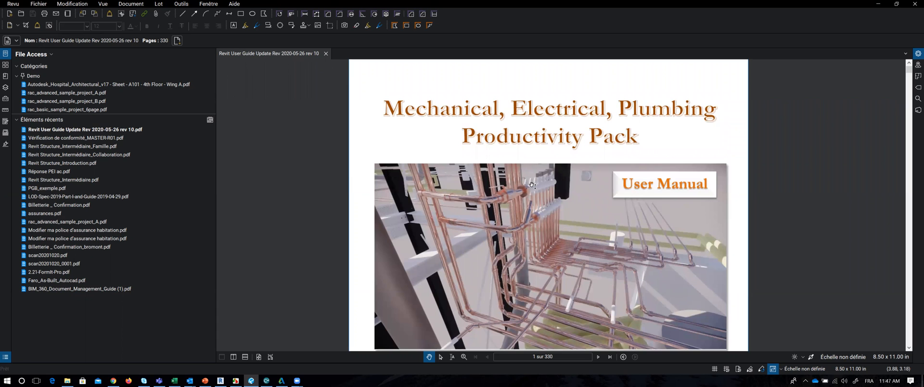
click(879, 6)
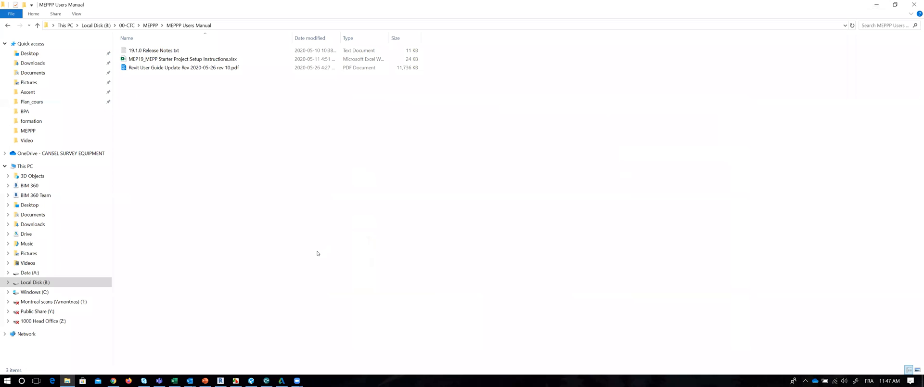
Switch to Revit and examine the sample project's Starting View sheet, including the design air, fuel and water properties schedules
click(221, 380)
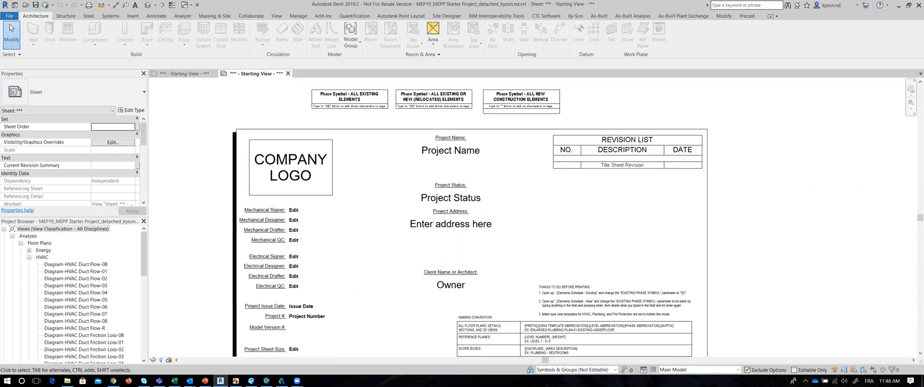
click(184, 74)
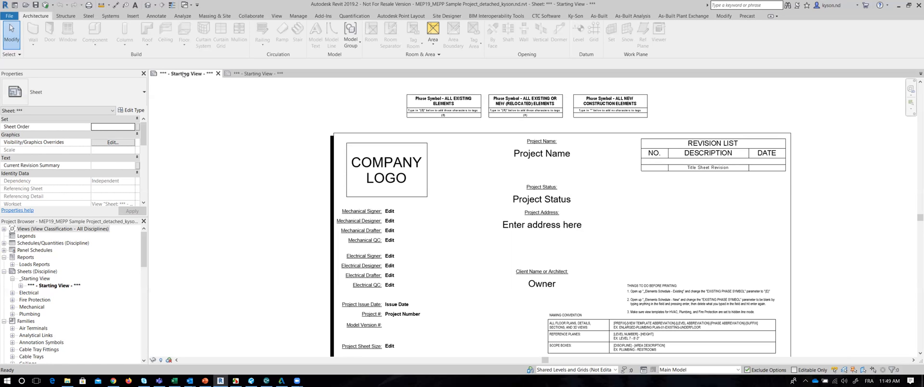
middle_drag(507, 238, 453, 212)
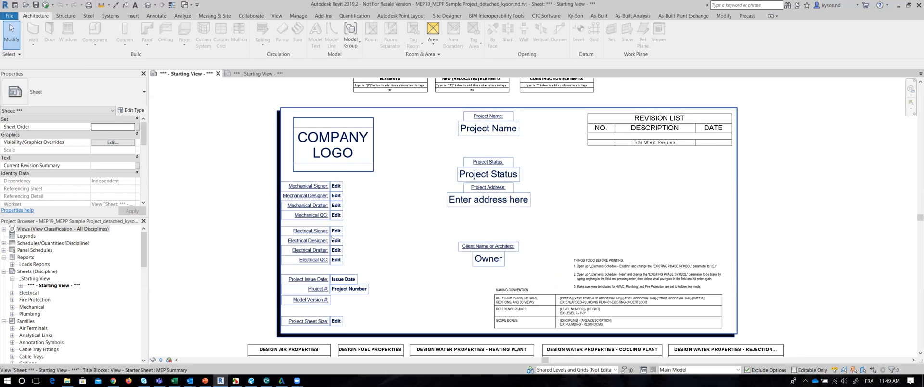
scroll(335, 283, down, 2)
middle_drag(371, 273, 370, 185)
middle_drag(506, 285, 504, 312)
scroll(431, 294, up, 1)
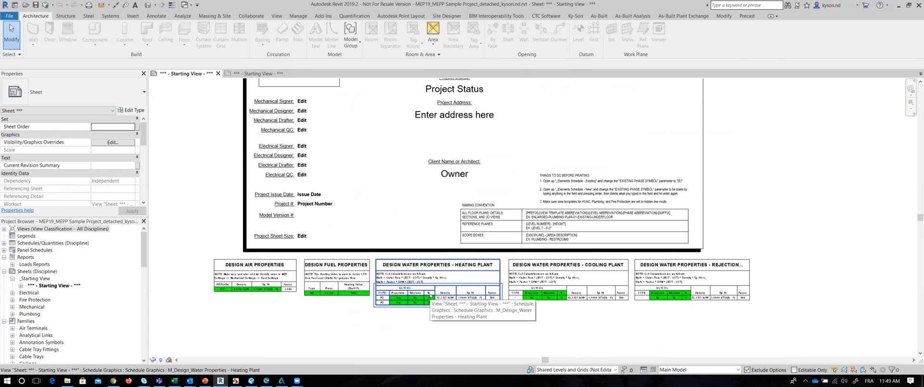
Collapse Sheets, expand Views and examine the floor plan categories under Construction Documents, then collapse that group
click(5, 272)
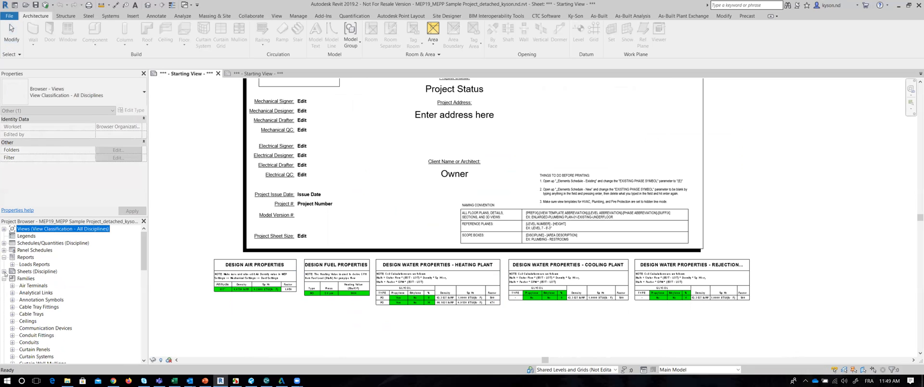
click(4, 229)
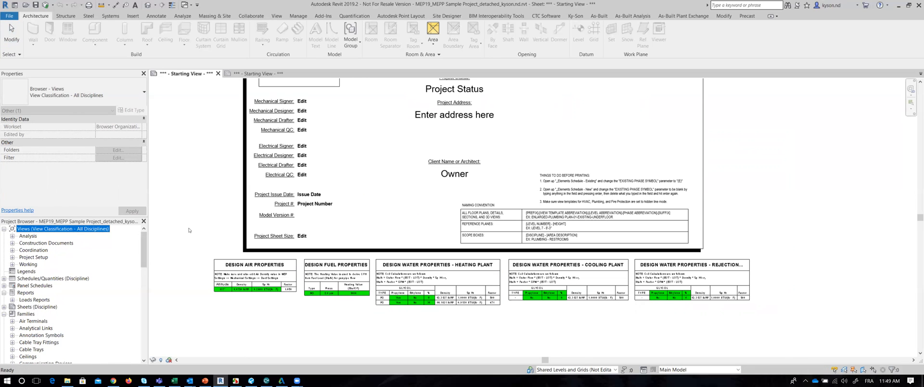
click(12, 243)
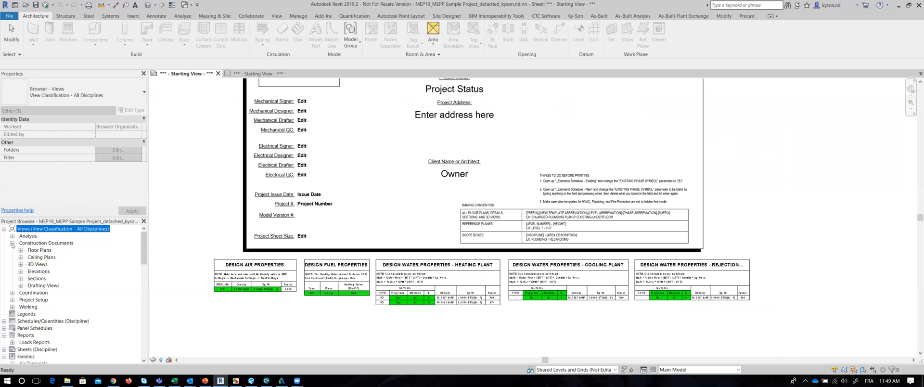
click(21, 250)
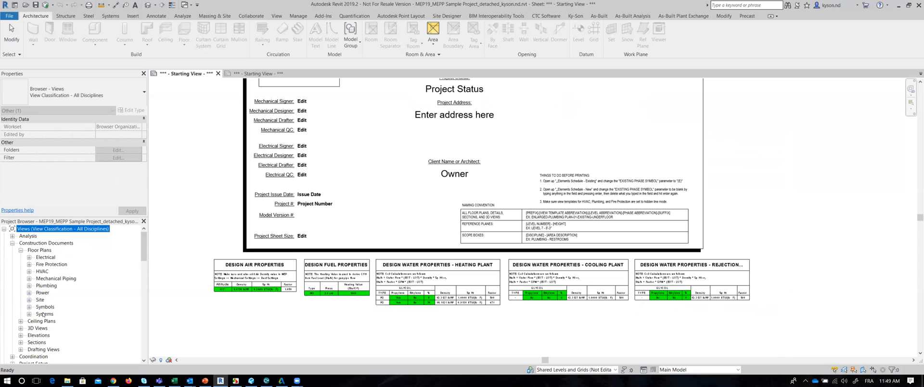
click(12, 243)
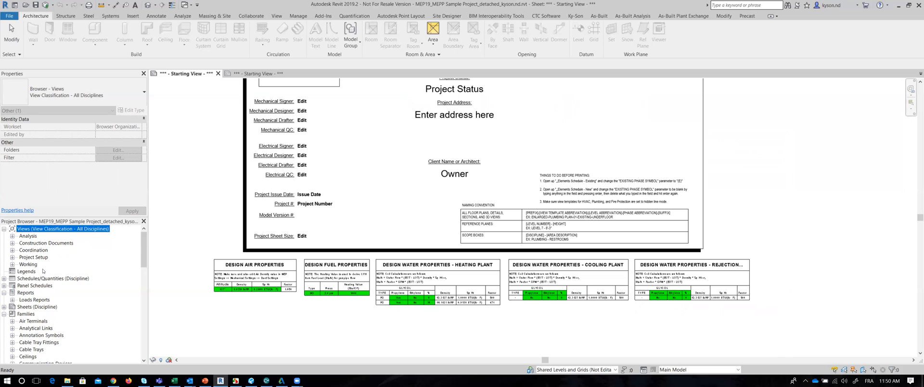
Open the 3D-Overall Building view from the Architectural 3D views under Coordination
click(13, 251)
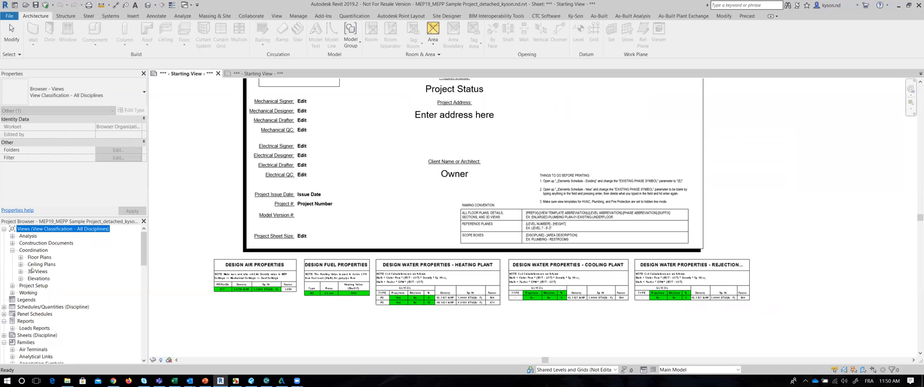
click(21, 271)
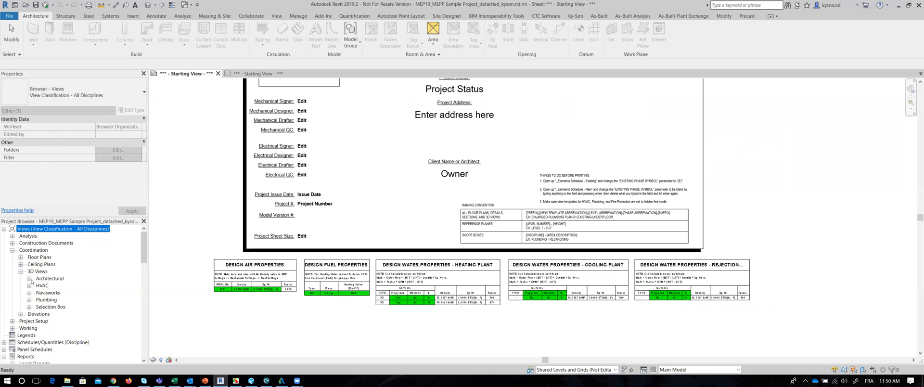
click(28, 279)
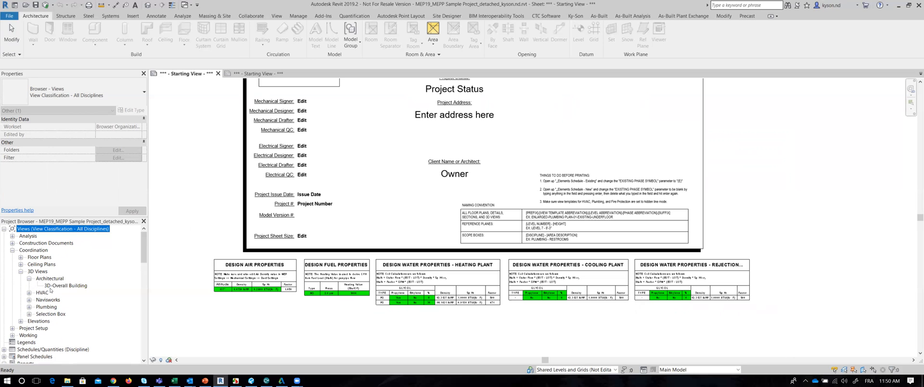
click(63, 286)
double_click(63, 286)
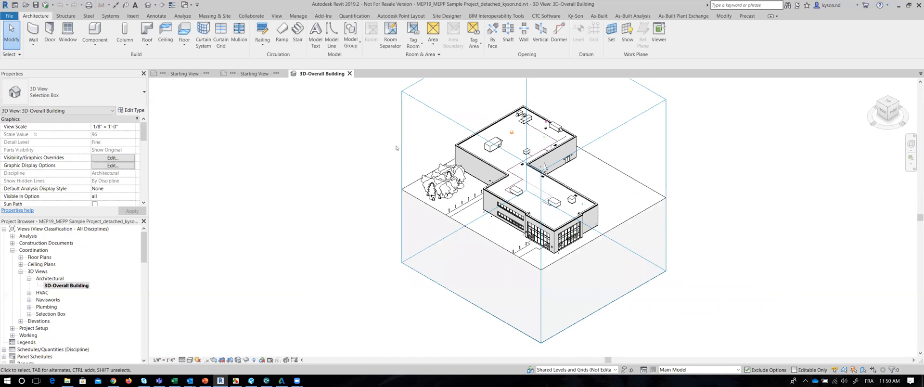
Extend the 3D-Overall Building view's section box outward to include the parking area in front of the building
click(479, 209)
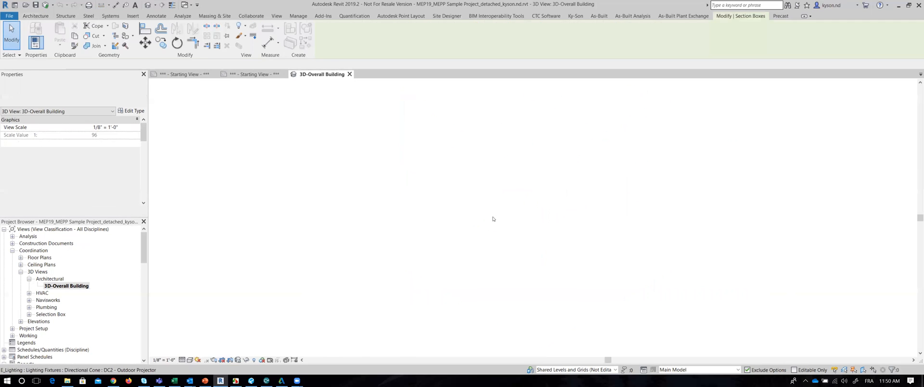
drag(470, 219, 432, 239)
shift+middle_drag(493, 207, 504, 168)
Collapse the Coordination 3D Views group and expand its Floor Plans group to view the categories
click(29, 279)
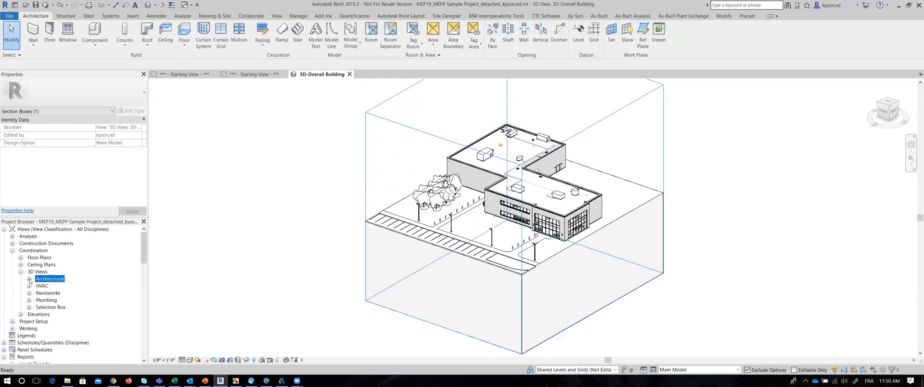
click(20, 271)
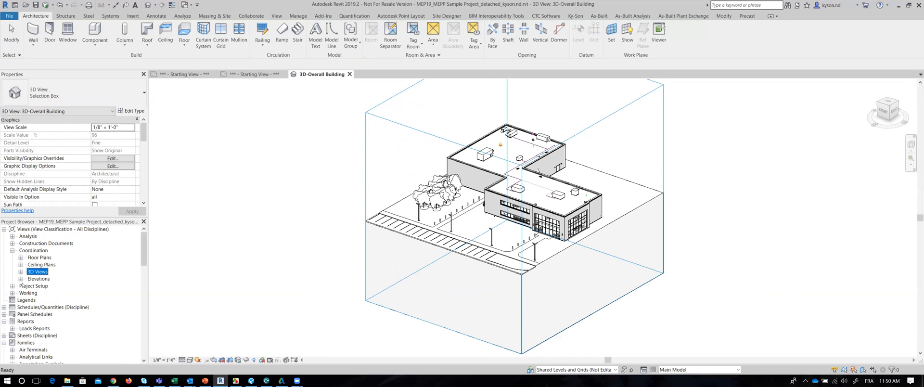
click(20, 258)
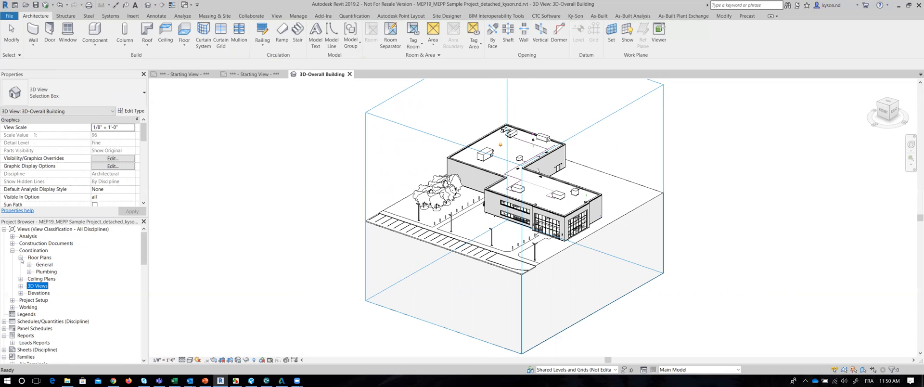
Set the browser organization of the views to View Classification - Electrical
click(47, 229)
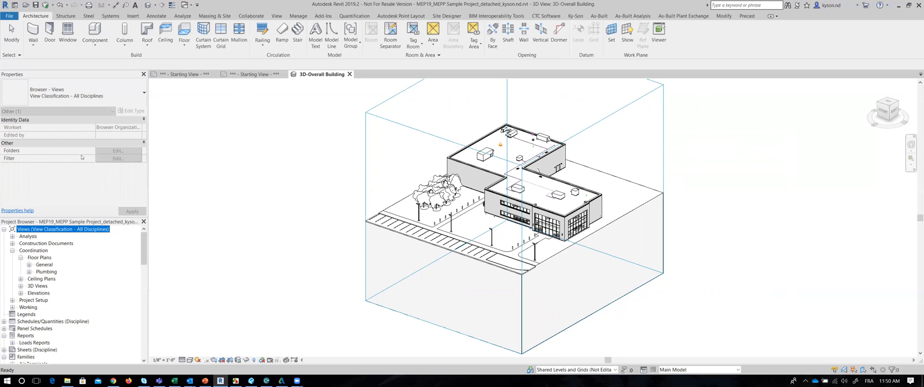
click(65, 100)
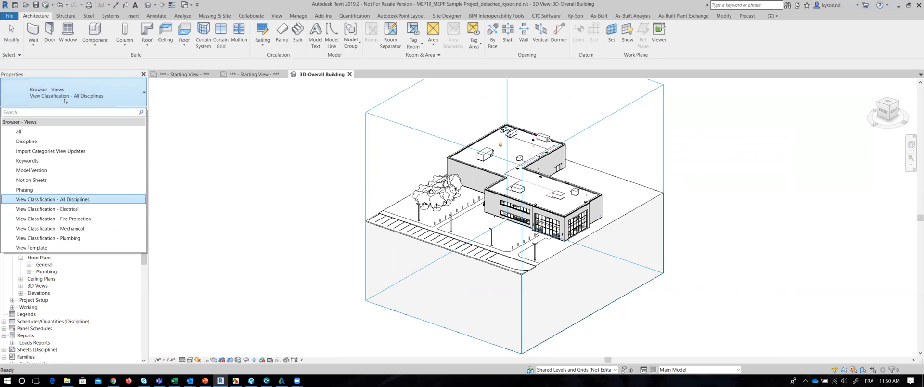
click(82, 210)
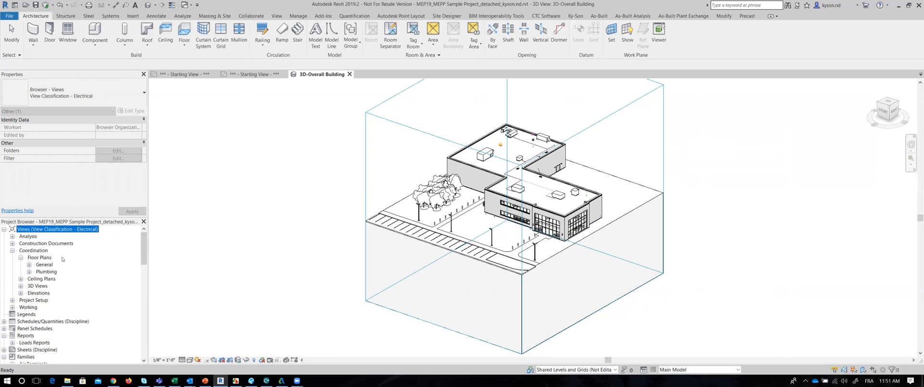
Collapse Coordination and open the Analysis-Lighting Plan-01 floor plan from the Lighting plans under Analysis
click(12, 251)
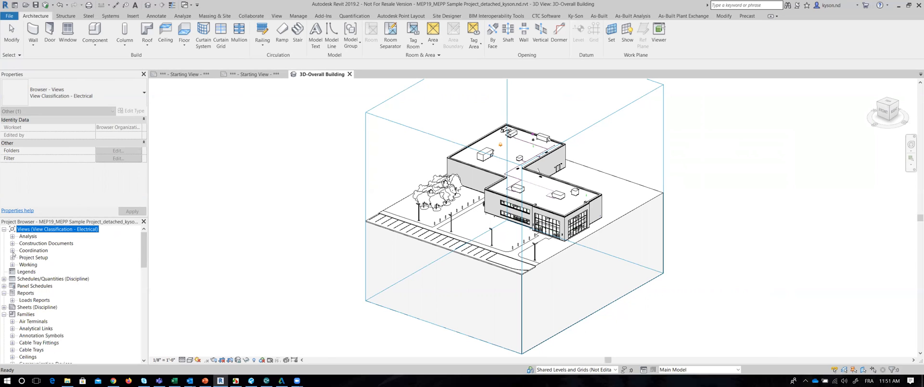
click(13, 237)
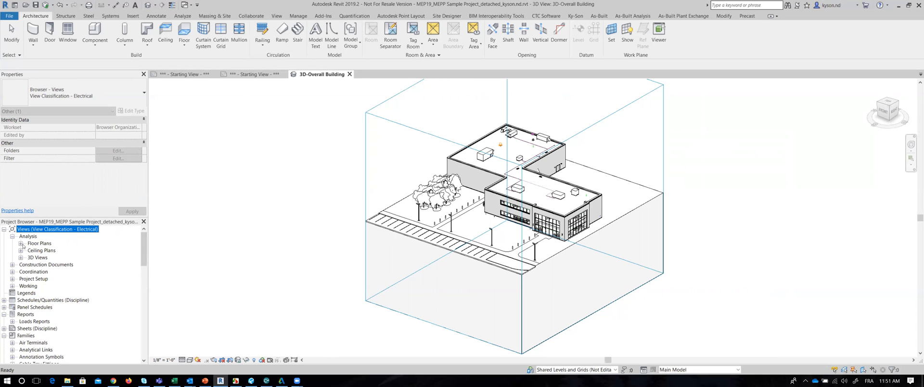
click(21, 243)
click(28, 251)
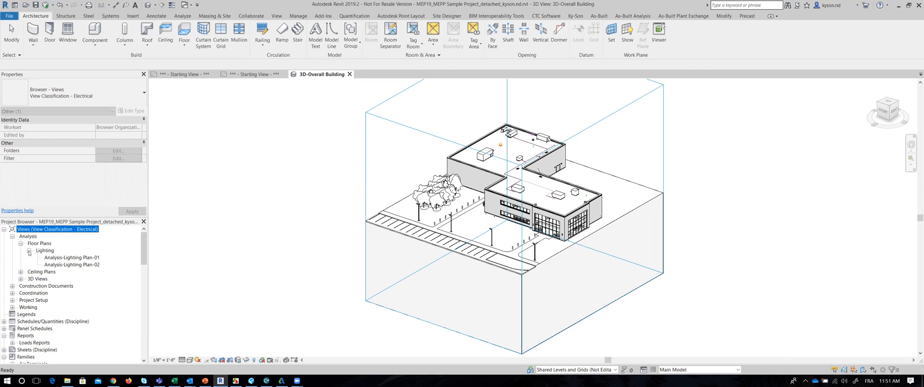
double_click(77, 258)
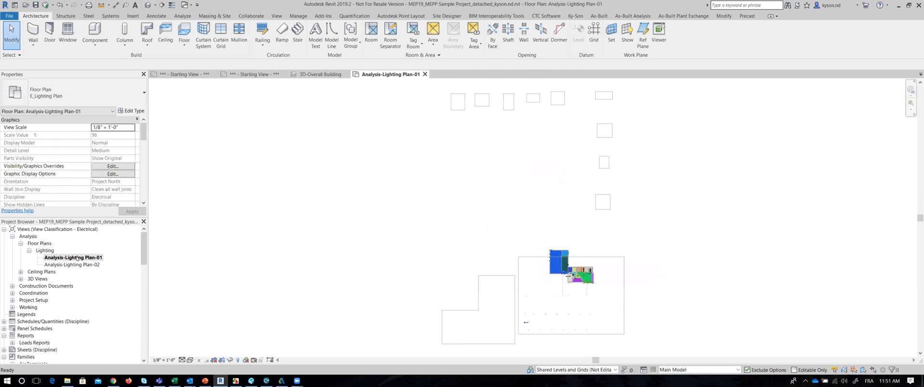
Examine the color-filled spaces of the Analysis-Lighting Plan-01 floor plan up close, and close the view
scroll(563, 263, up, 5)
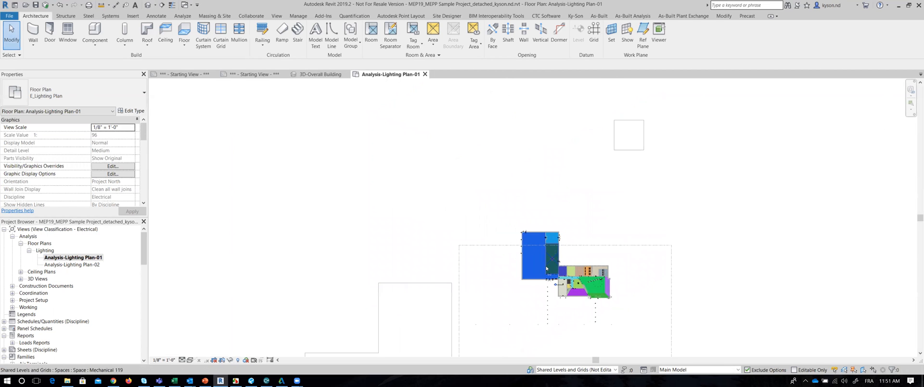
scroll(444, 224, up, 2)
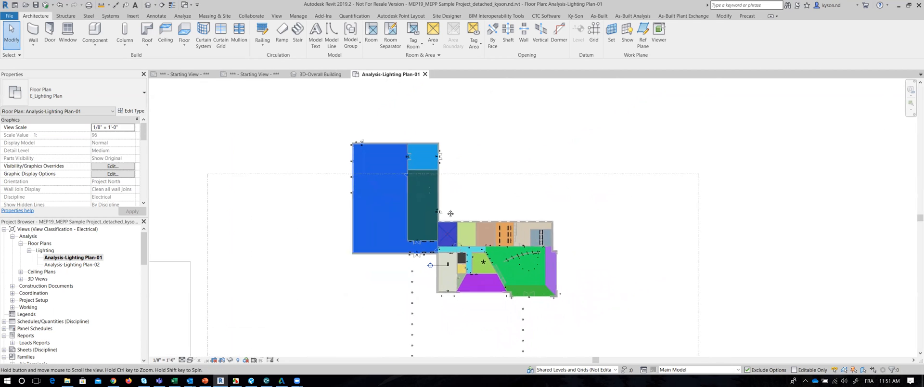
scroll(444, 202, up, 2)
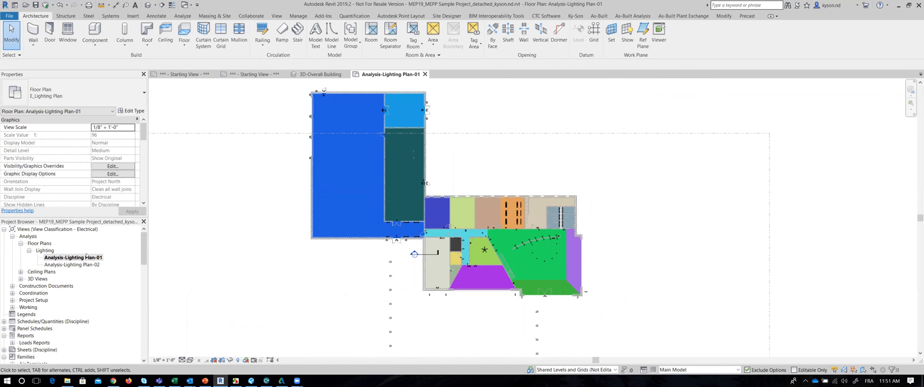
middle_drag(483, 187, 483, 205)
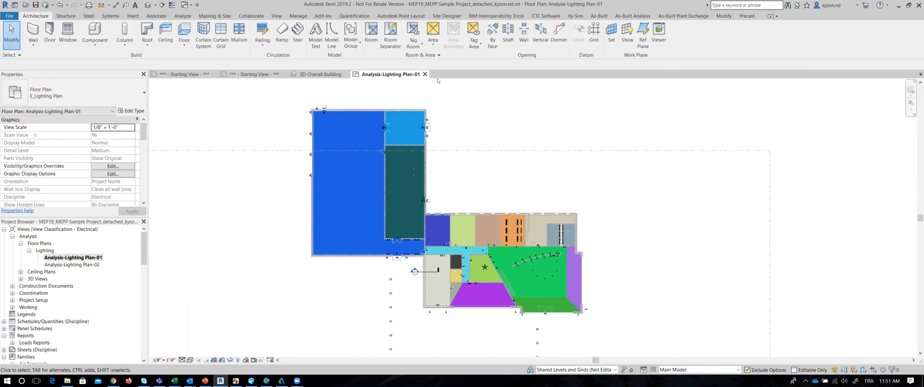
click(425, 74)
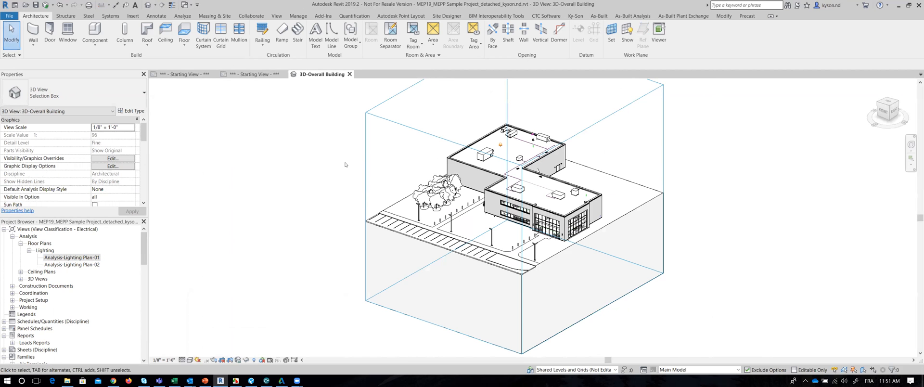
Collapse the Analysis views and expand Construction Documents to show its Floor Plans categories
click(12, 237)
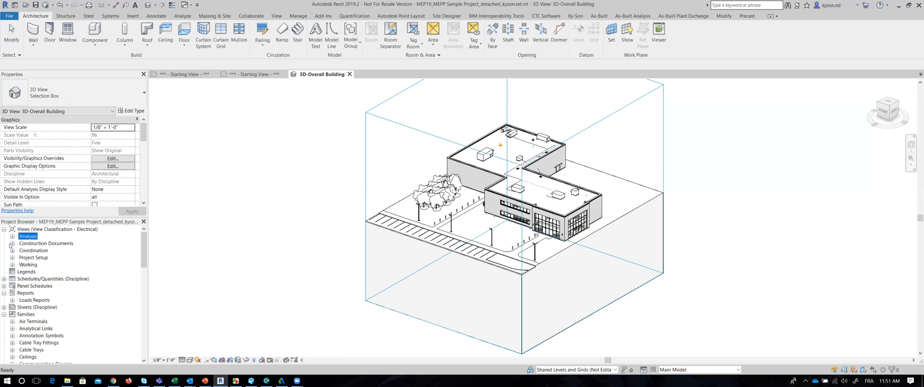
click(12, 243)
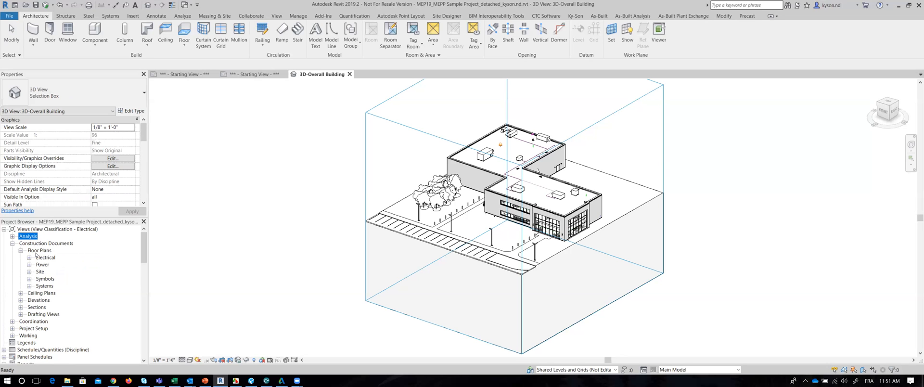
click(353, 233)
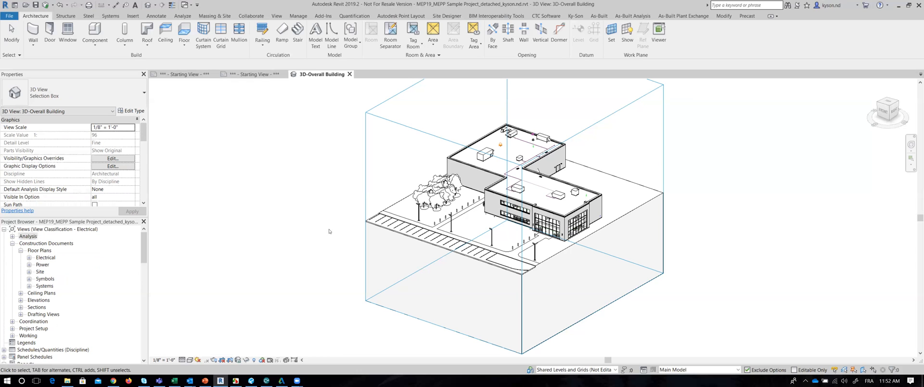
Collapse the Families and Groups branches of the project browser
drag(146, 249, 135, 303)
scroll(135, 303, up, 6)
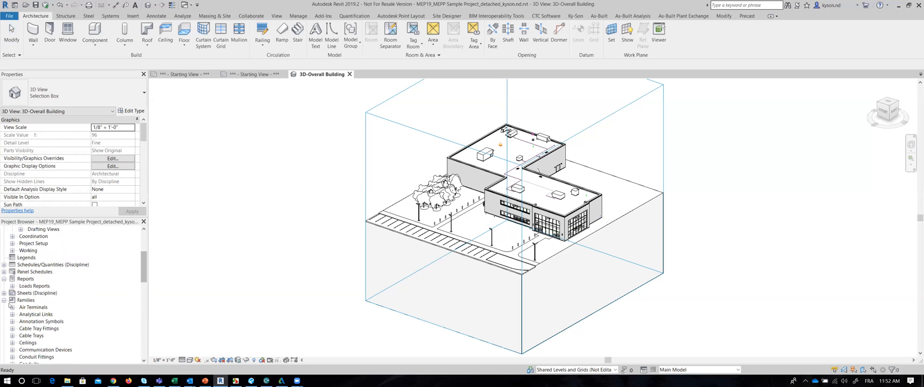
click(4, 300)
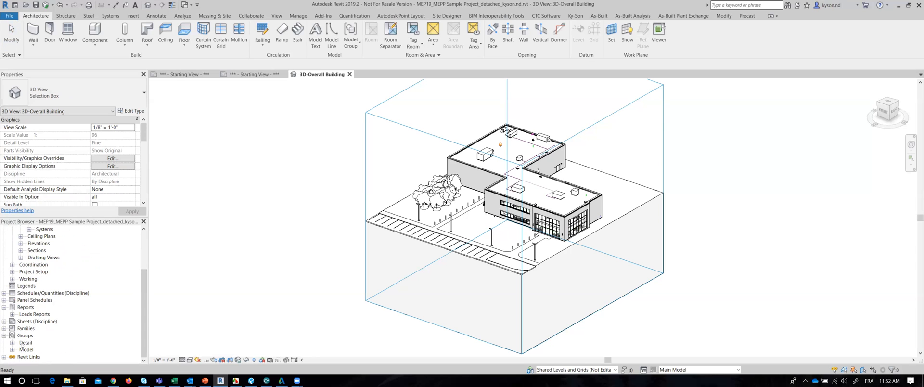
click(4, 335)
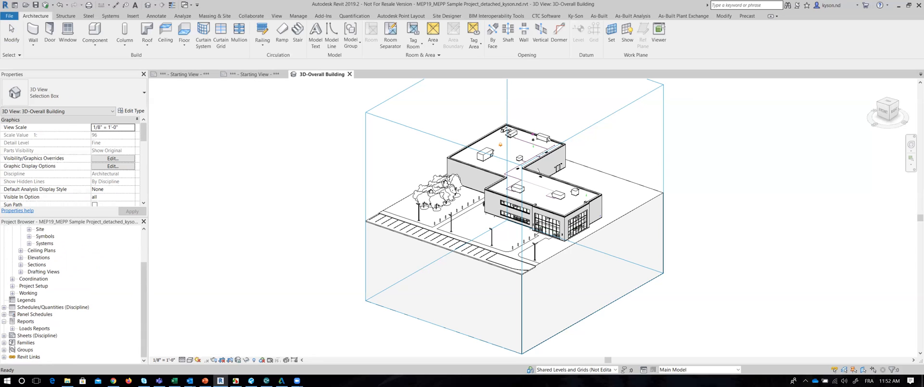
Expand Sheets to review the Electrical sheets and the contents of E000 - ELECTRICAL TITLE SHEET, and collapse the Electrical group
click(4, 335)
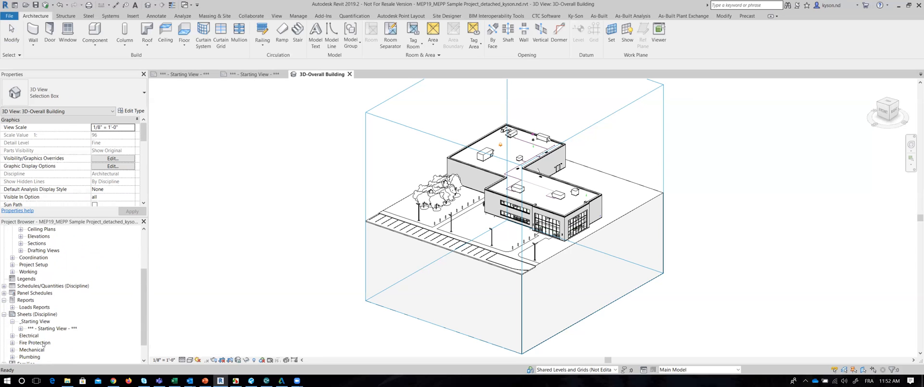
click(12, 336)
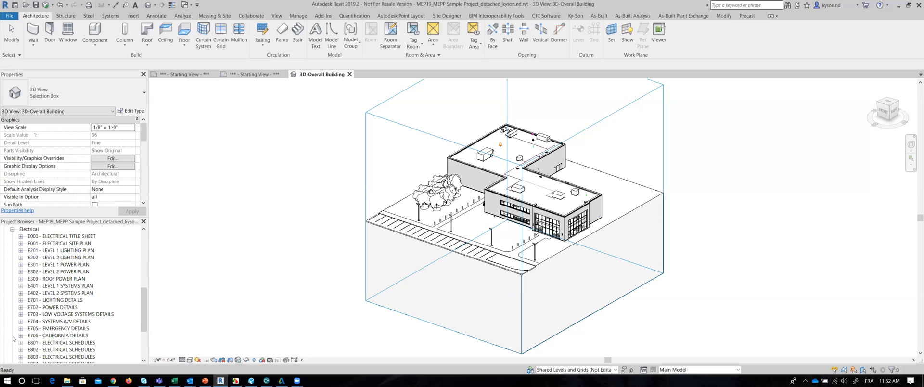
click(21, 236)
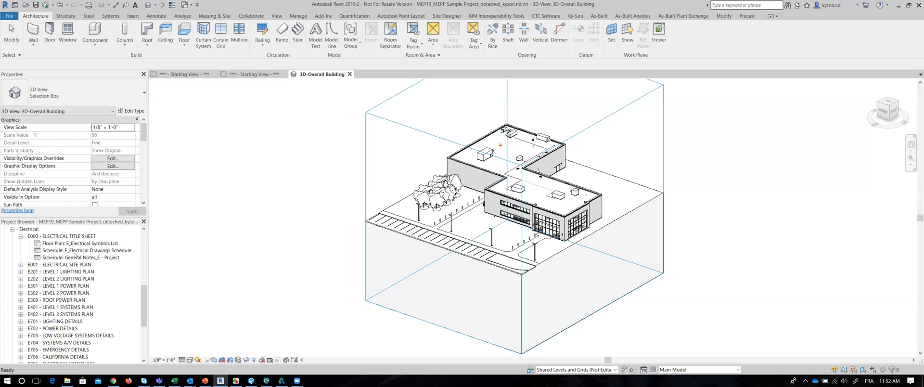
click(20, 236)
scroll(143, 308, up, 3)
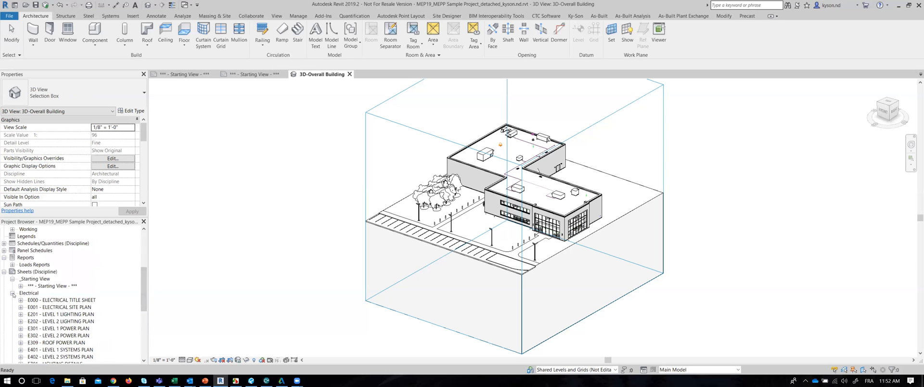
click(12, 293)
Open the Power Plan-01 floor plan from the Power plans under Construction Documents and inspect the circuiting in the office and lobby wing
scroll(70, 263, up, 4)
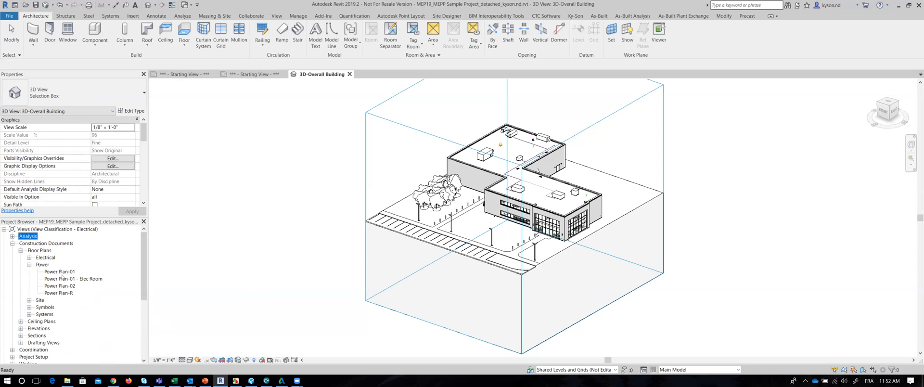
click(68, 272)
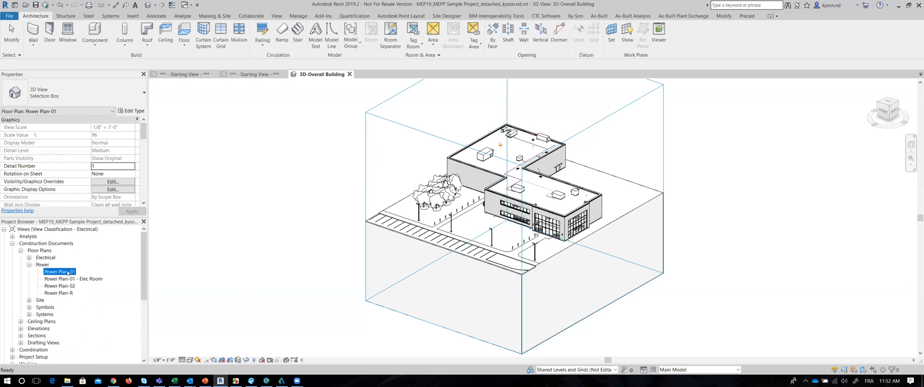
double_click(68, 273)
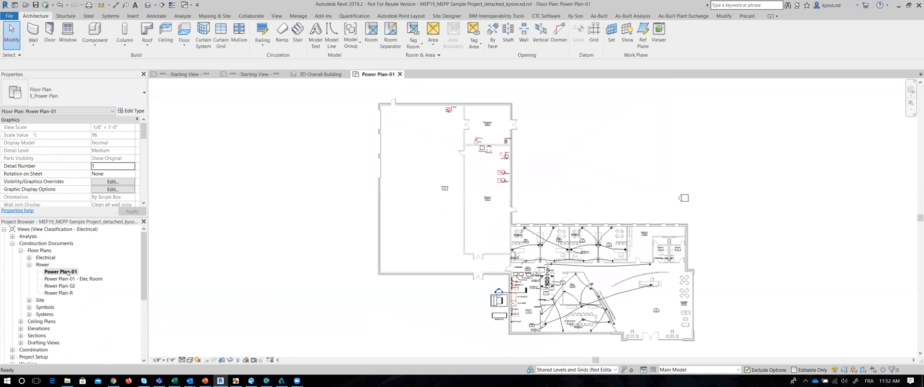
middle_drag(485, 299, 322, 276)
scroll(445, 274, up, 3)
middle_drag(445, 274, 476, 250)
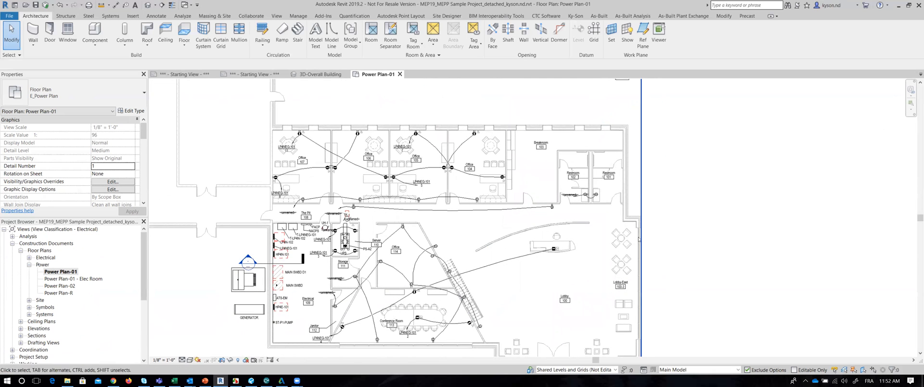
middle_drag(689, 232, 690, 234)
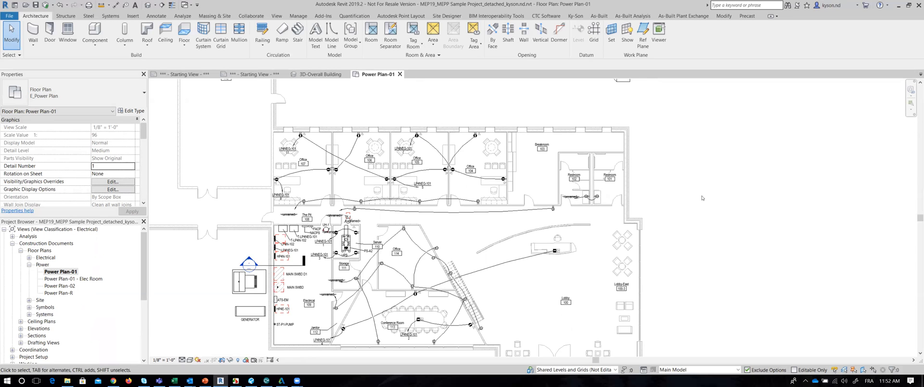
Show the System Browser, widen it, review the Power circuits under Electrical, and collapse the Electrical systems
click(513, 221)
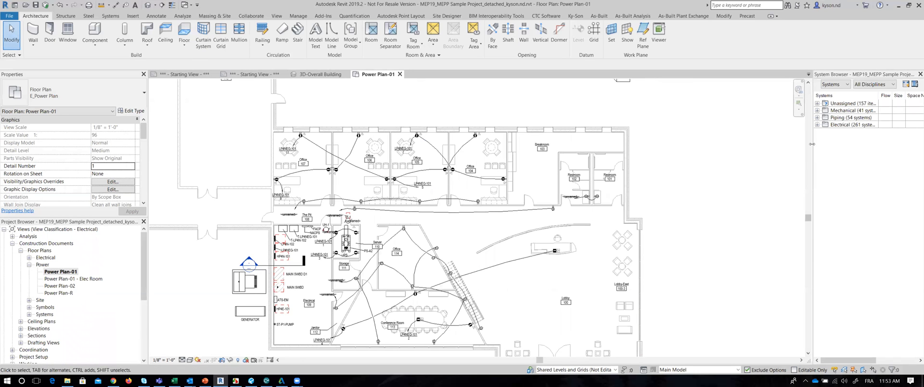
drag(812, 144, 765, 144)
click(770, 125)
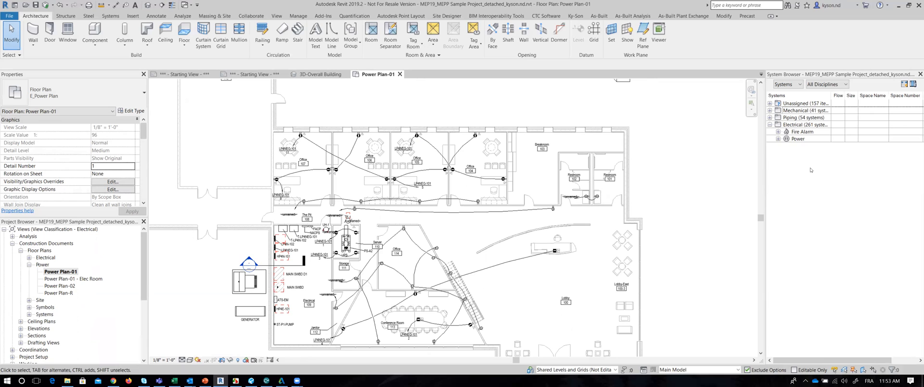
click(777, 139)
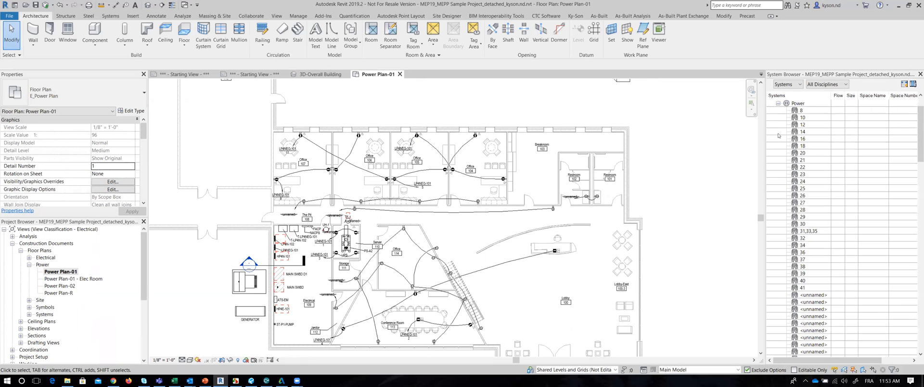
click(777, 103)
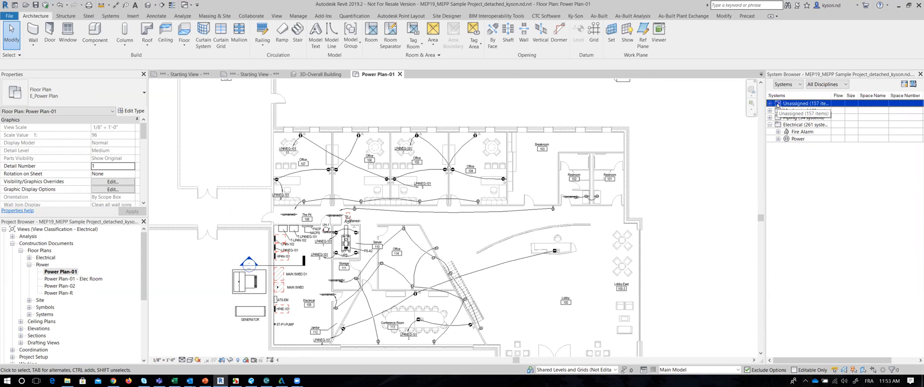
click(769, 124)
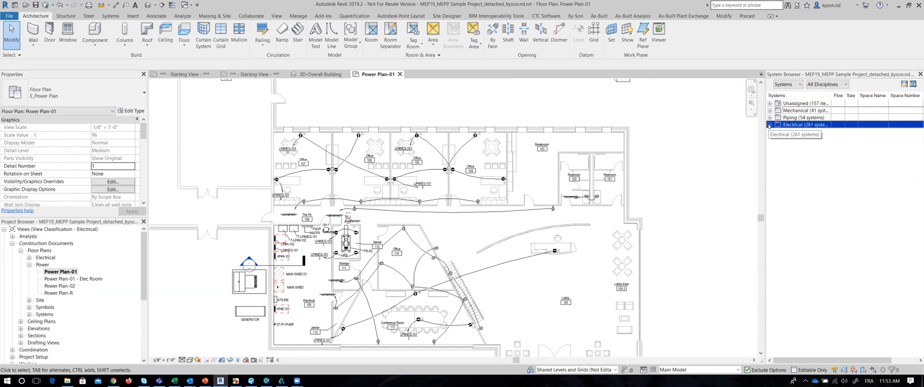
Collapse the Power floor plans and expand the Electrical group under Drafting Views to review the available details
click(29, 265)
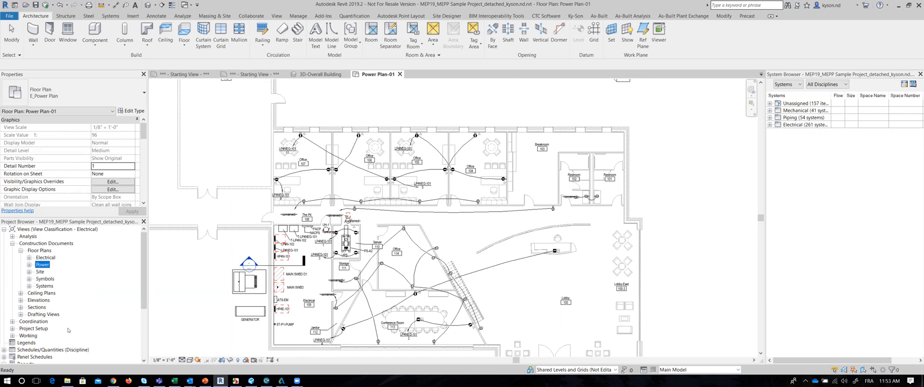
click(21, 315)
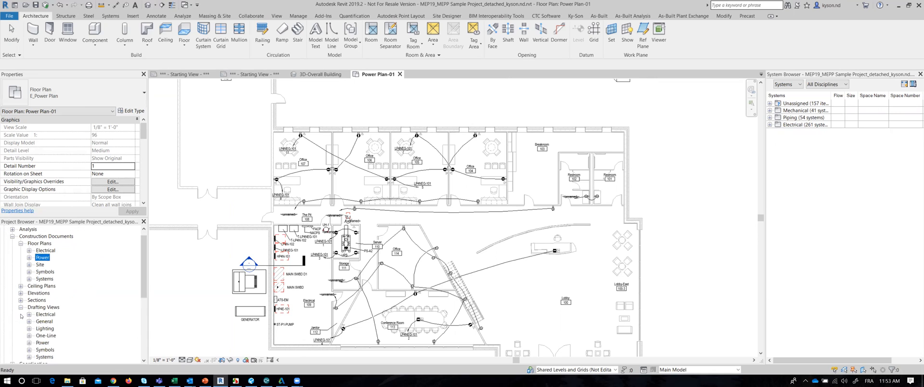
scroll(115, 310, down, 1)
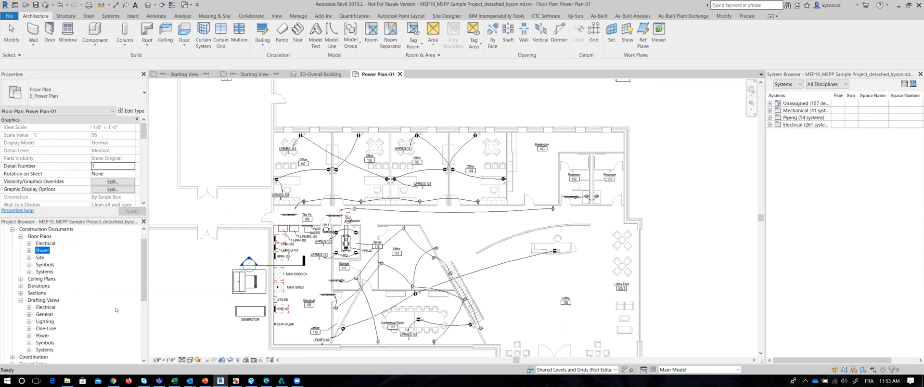
click(29, 307)
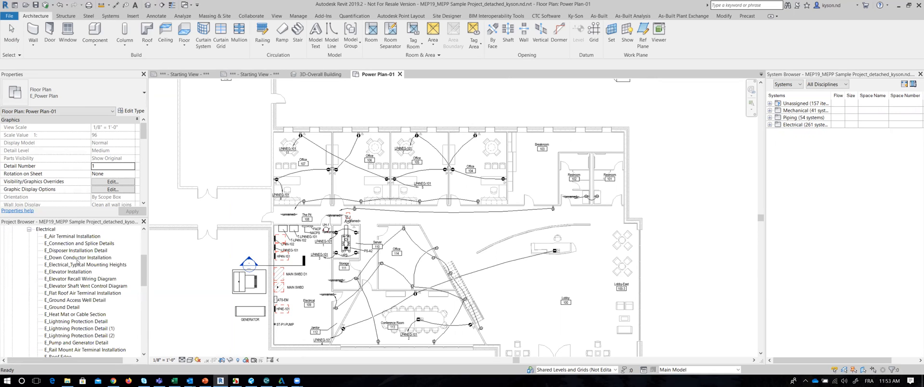
scroll(77, 262, down, 1)
scroll(77, 261, down, 5)
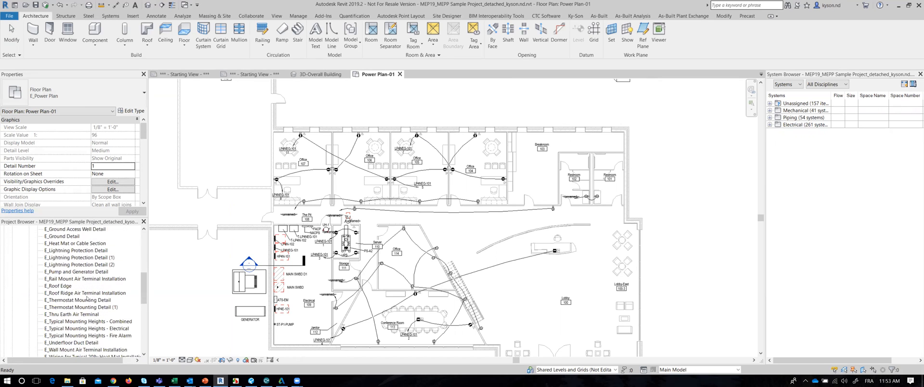
scroll(87, 299, up, 6)
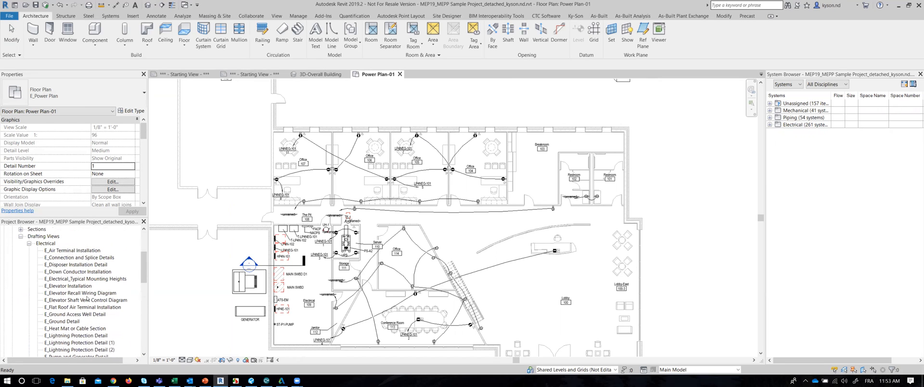
View the E_Air Terminal Installation and E_Connection and Splice Details drafting views, close both, and collapse Drafting Views
double_click(72, 250)
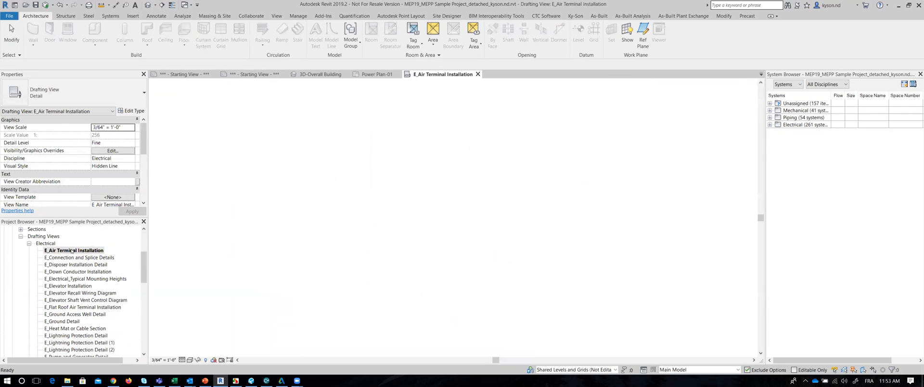
double_click(81, 258)
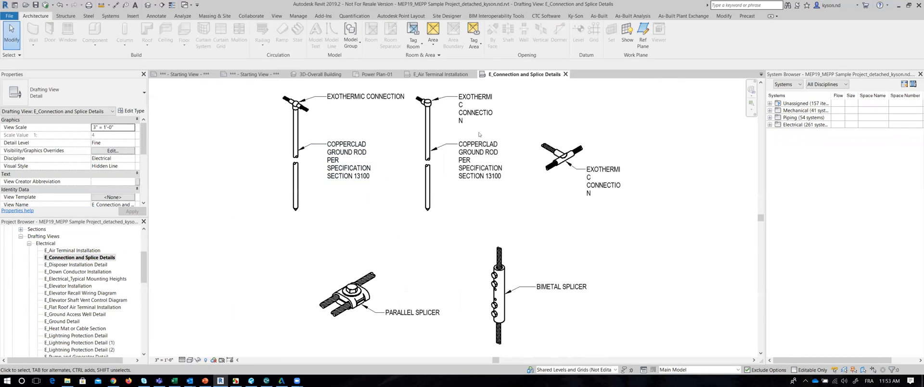
click(565, 74)
click(479, 74)
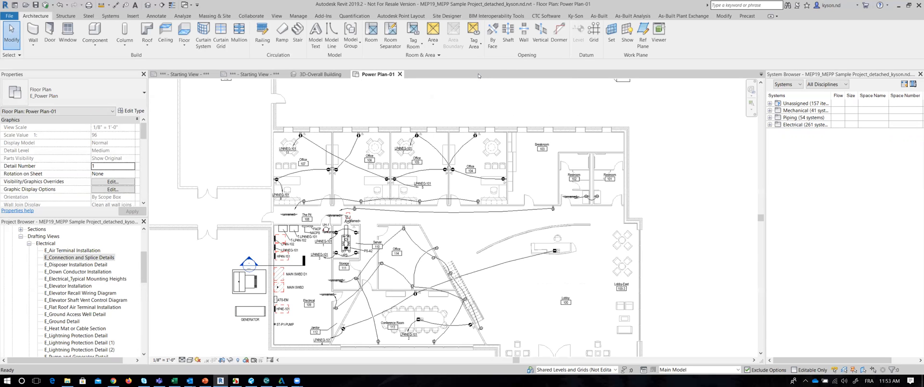
click(21, 236)
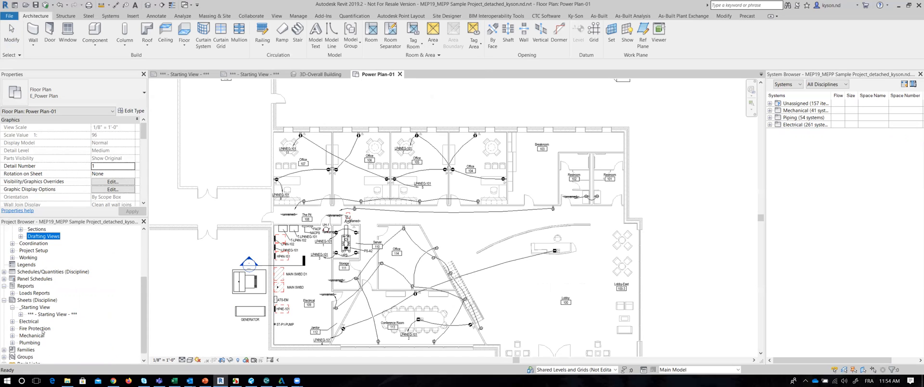
Collapse the sheets list and expand the Electrical schedules under Schedules/Quantities down to the General group
click(5, 301)
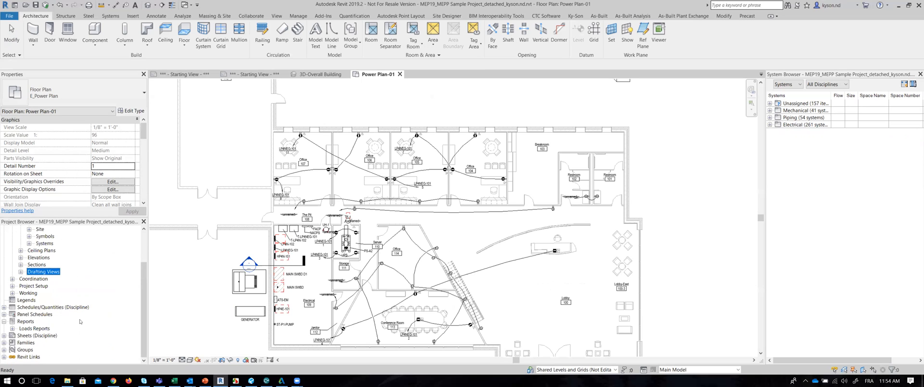
click(4, 307)
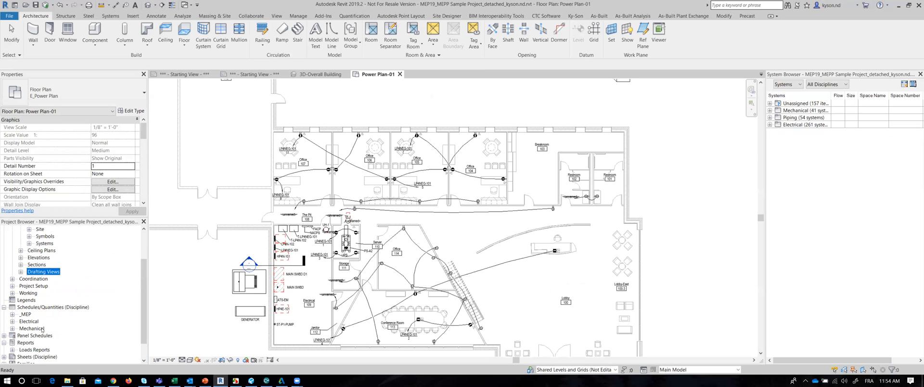
click(13, 322)
scroll(24, 319, down, 1)
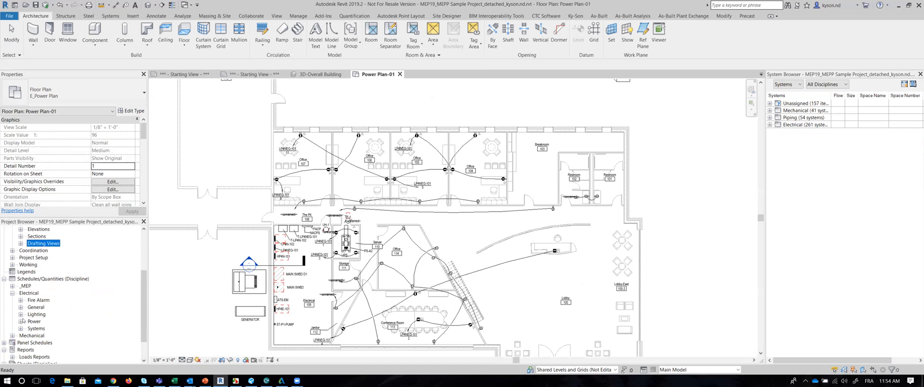
scroll(23, 320, down, 1)
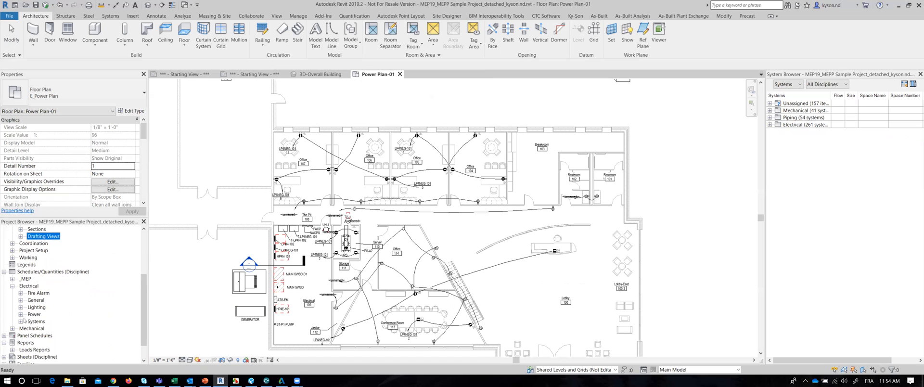
click(21, 300)
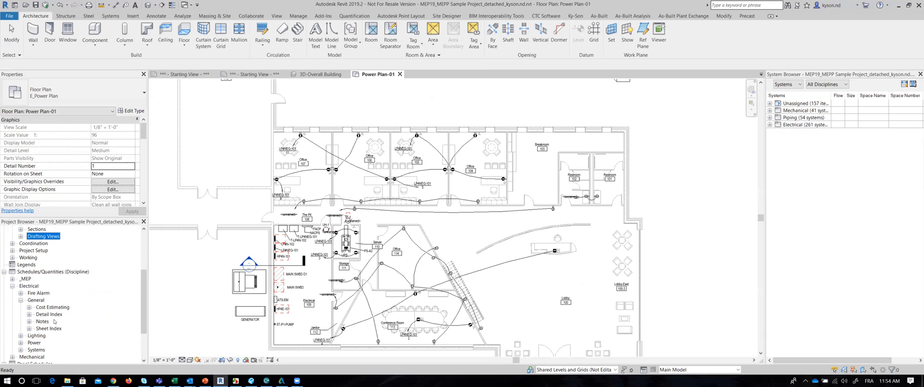
Open the E_Detail Index - Electrical schedule and review the drafting views and sheet numbers it lists
click(29, 314)
click(72, 322)
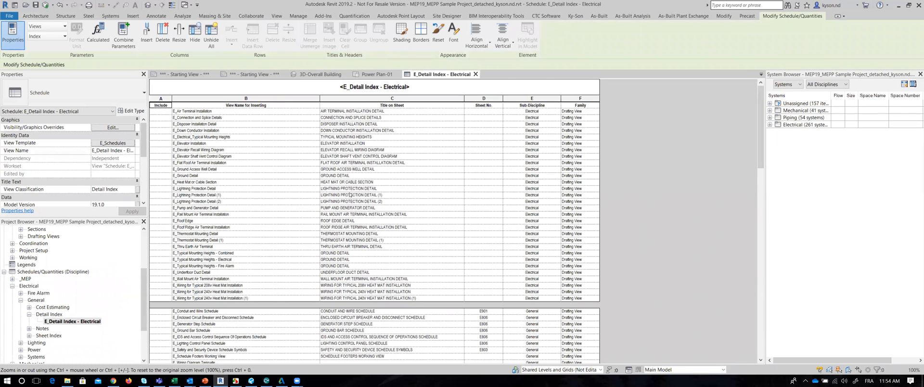
scroll(350, 194, down, 4)
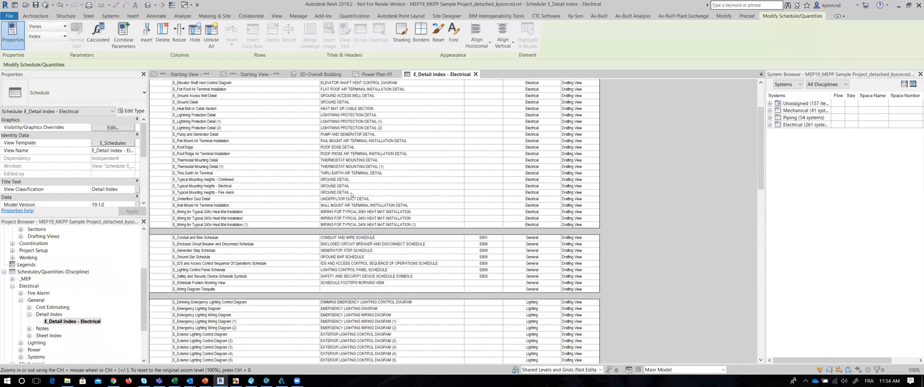
scroll(351, 194, down, 2)
scroll(343, 267, up, 4)
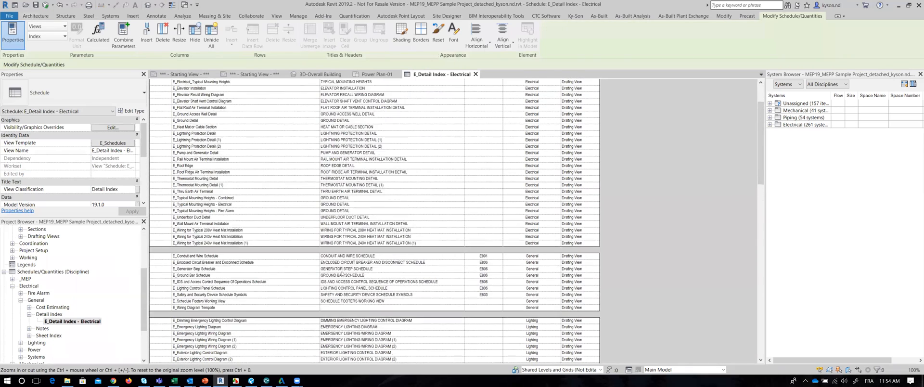
scroll(414, 318, up, 1)
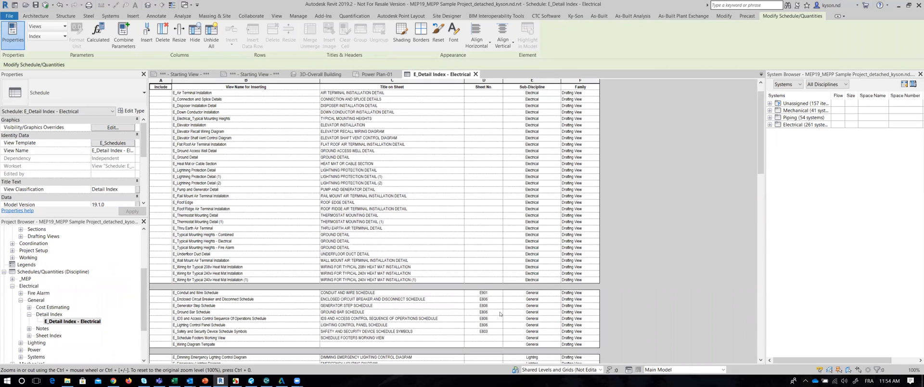
Collapse the Detail Index schedules and expand the Sheets (Discipline) group to show its disciplines
click(27, 315)
drag(144, 309, 144, 331)
click(30, 336)
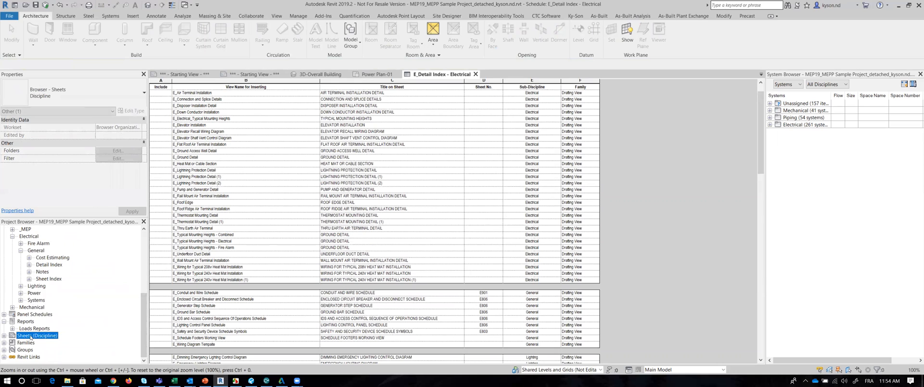
right_click(31, 335)
click(3, 335)
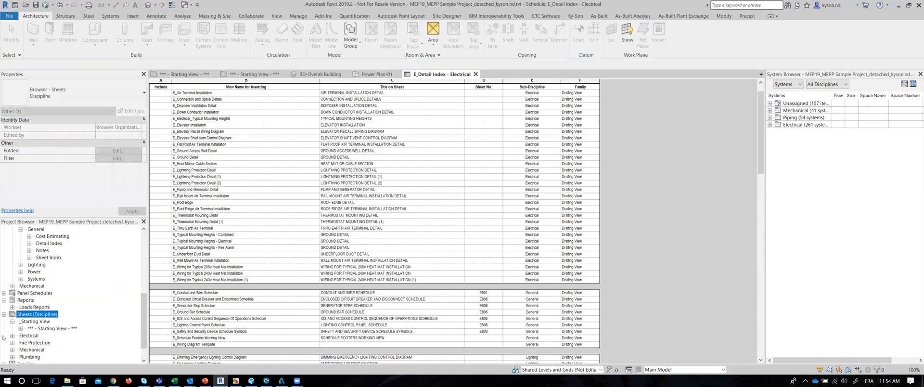
right_click(29, 338)
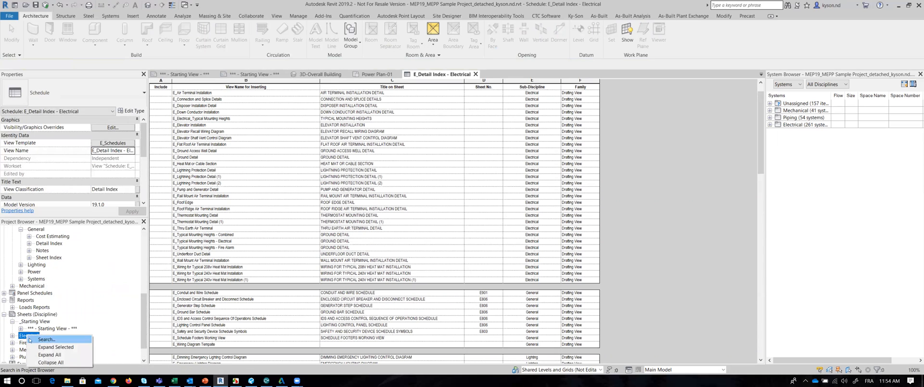
Create a new sheet using the 36x48_Blank_Titleblock : Mechanical titleblock
right_click(37, 314)
click(54, 318)
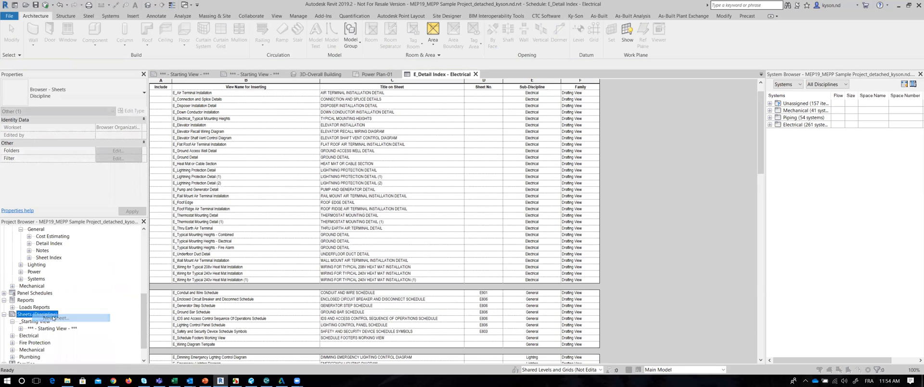
scroll(279, 235, up, 1)
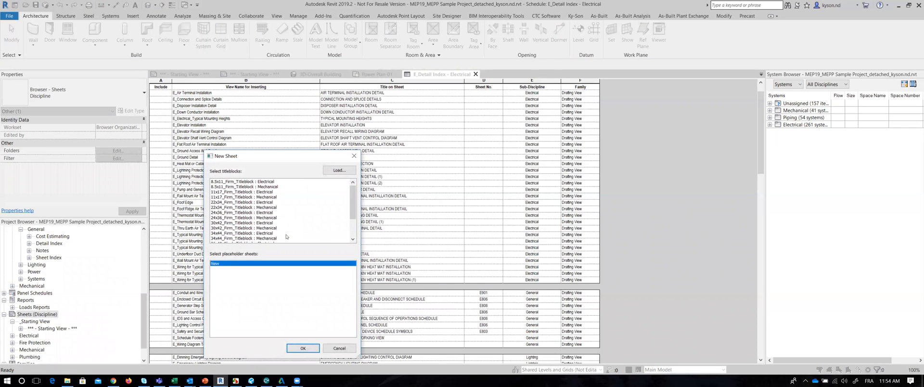
scroll(281, 207, down, 2)
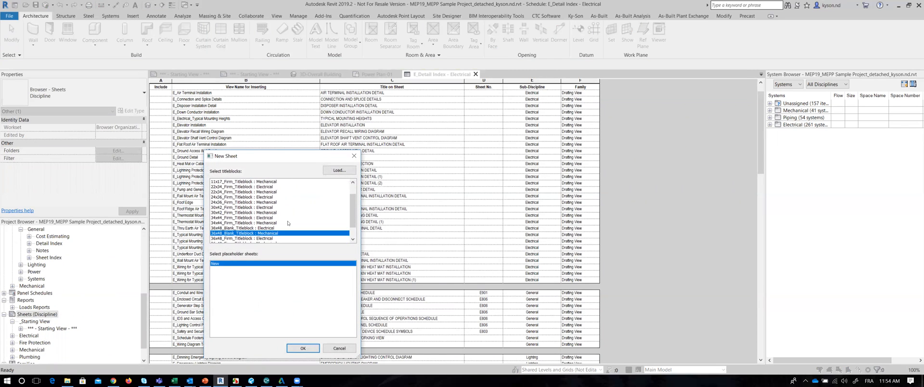
scroll(288, 223, up, 2)
scroll(284, 223, down, 2)
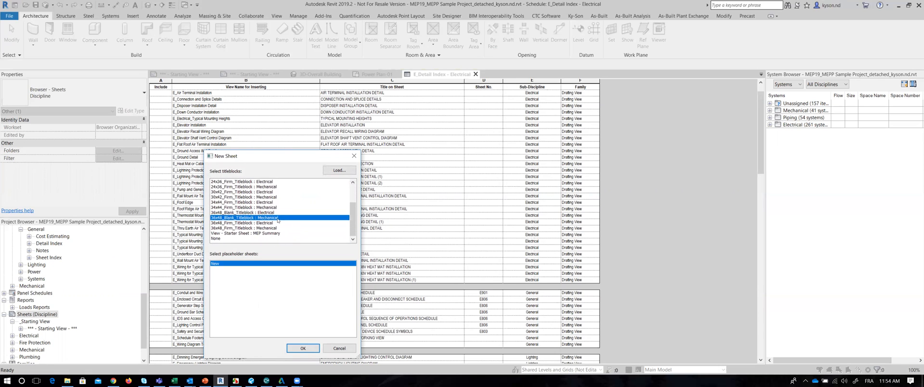
click(308, 347)
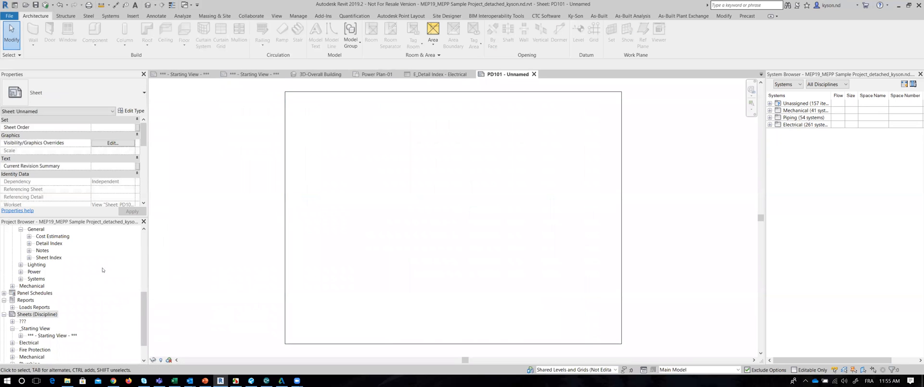
Place the E_Air Terminal Installation drafting view from the Electrical details near the middle of the new blank sheet
click(462, 74)
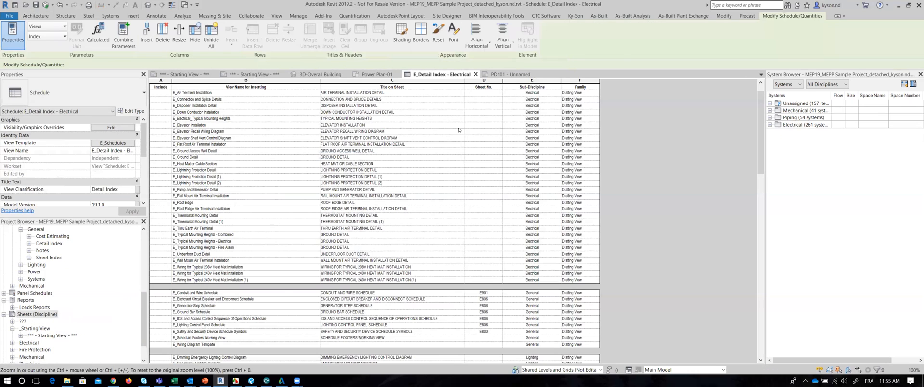
click(147, 286)
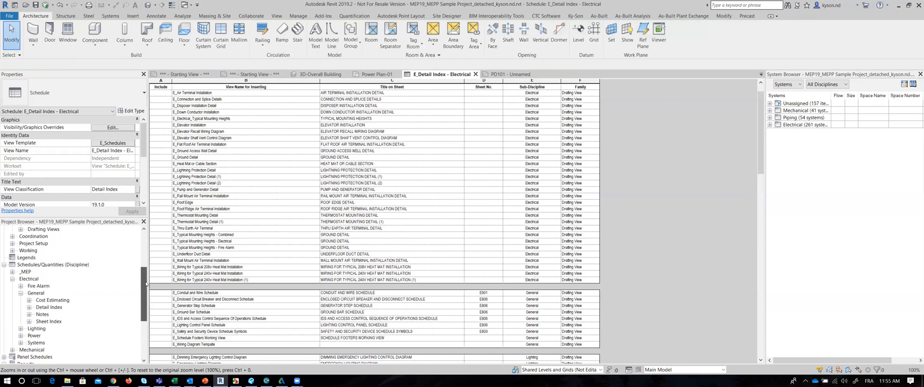
scroll(81, 328, up, 1)
scroll(81, 329, up, 2)
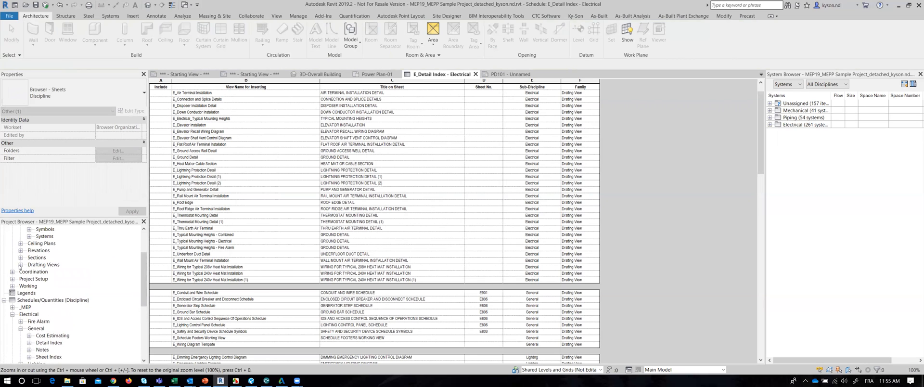
click(20, 264)
click(514, 74)
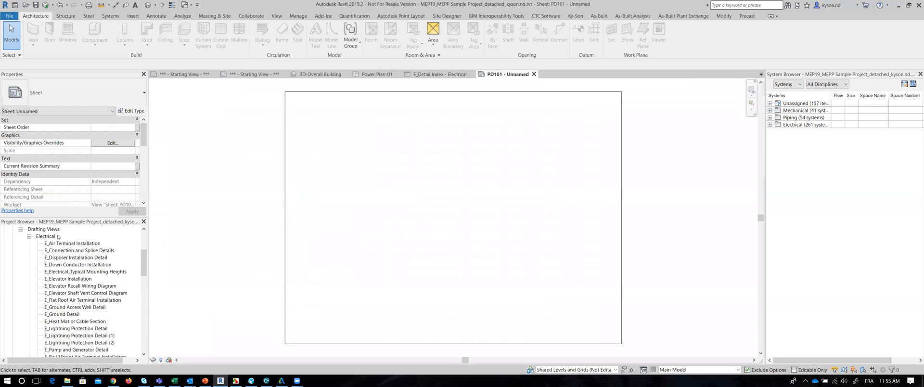
click(66, 243)
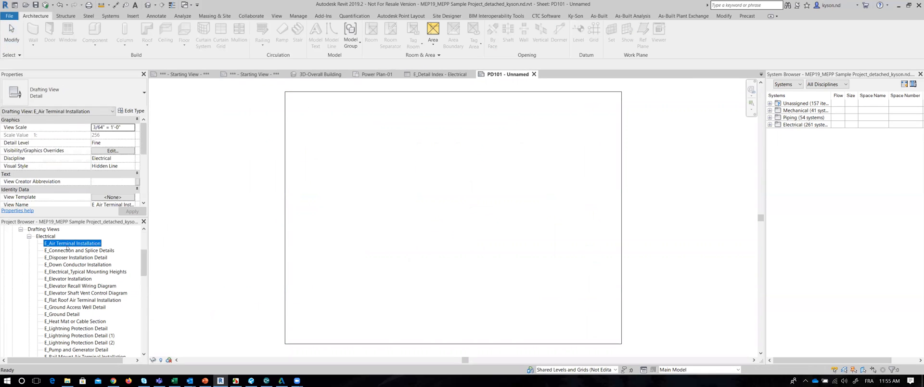
click(458, 222)
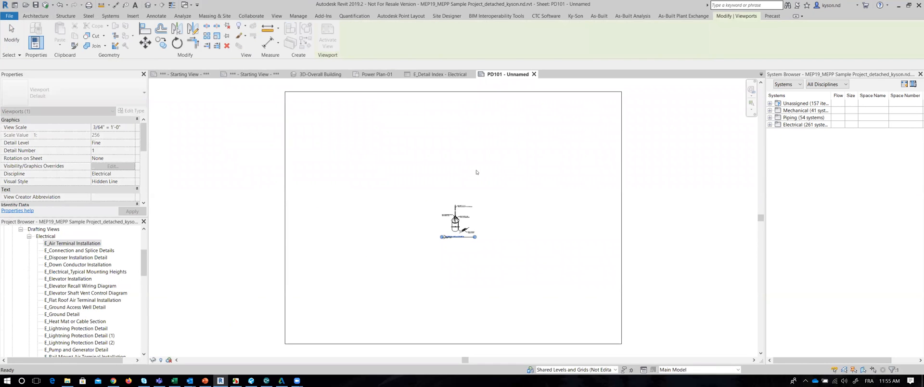
Check the air terminal detail's sheet number in the E_Detail Index - Electrical schedule, and close the new sheet and the schedule
click(439, 74)
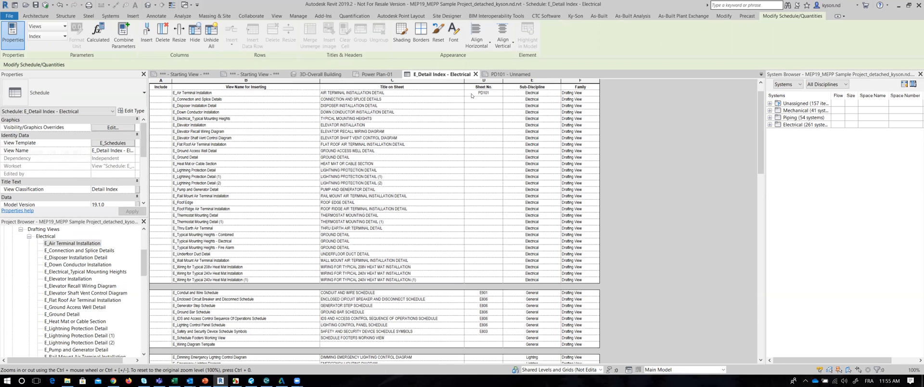
click(508, 73)
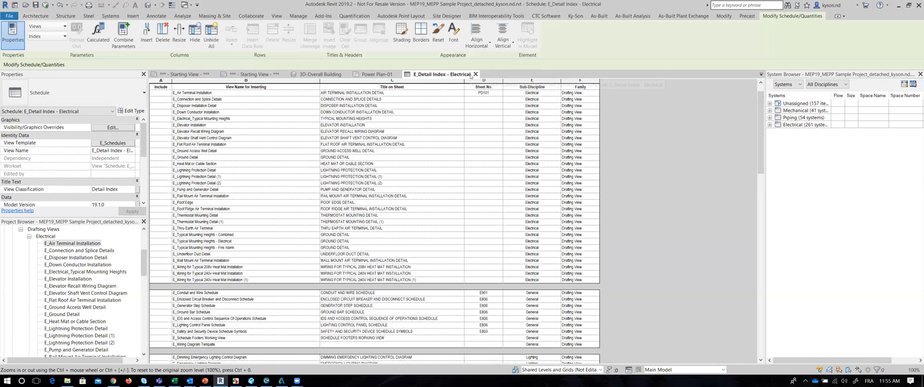
click(475, 74)
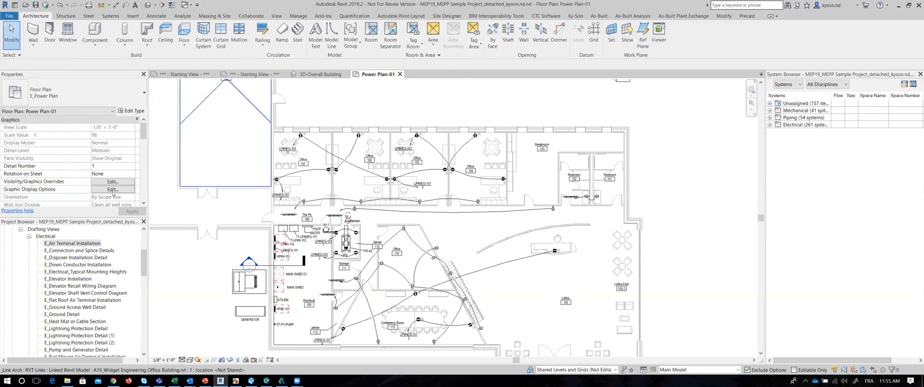
Collapse the Electrical drafting views and Construction Documents, and review the Coordination view groups before collapsing them
click(29, 236)
scroll(16, 243, up, 5)
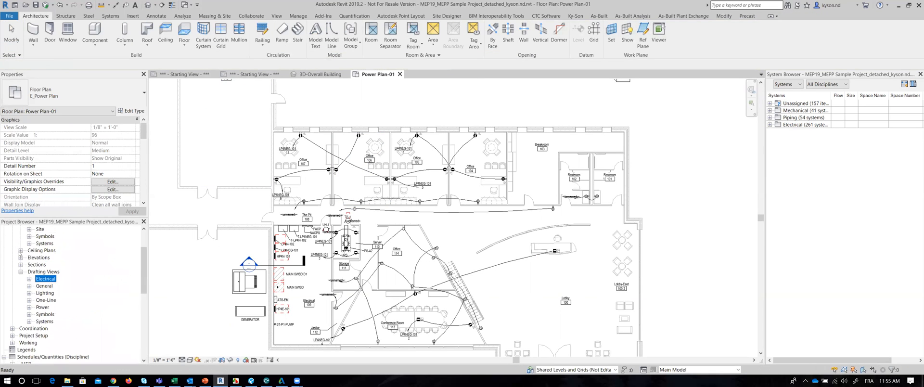
click(13, 244)
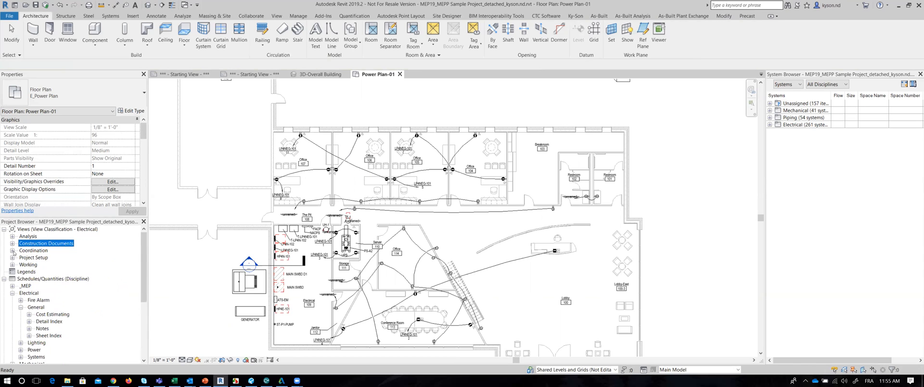
click(12, 250)
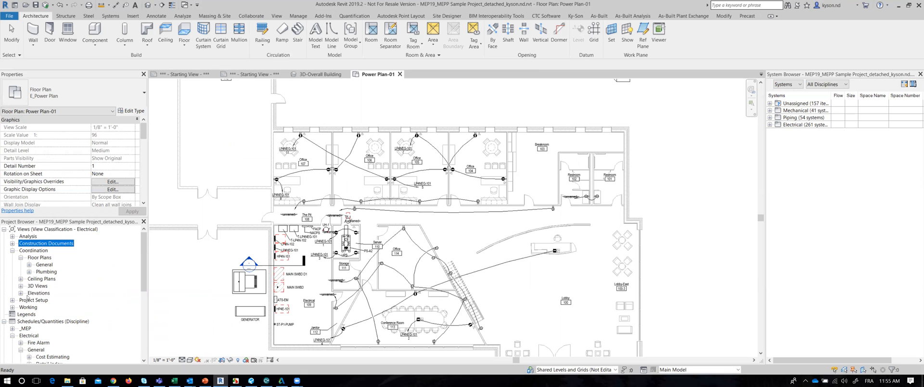
click(12, 250)
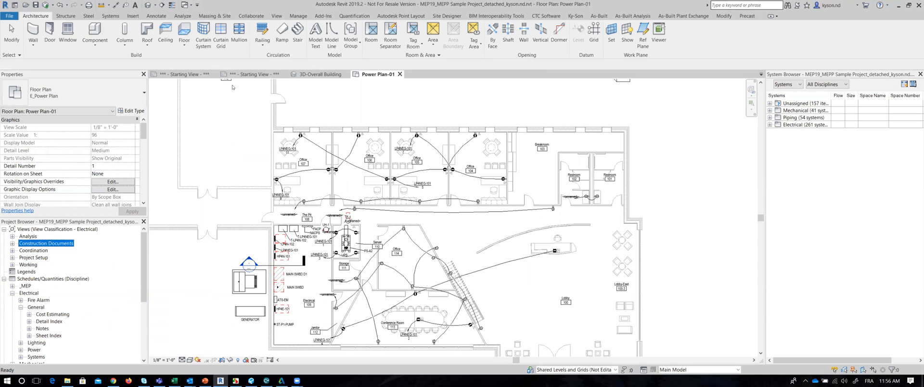
Review the project information on the Starting View sheet, and open the Project Setup-01 floor plan to inspect the whole building
click(196, 74)
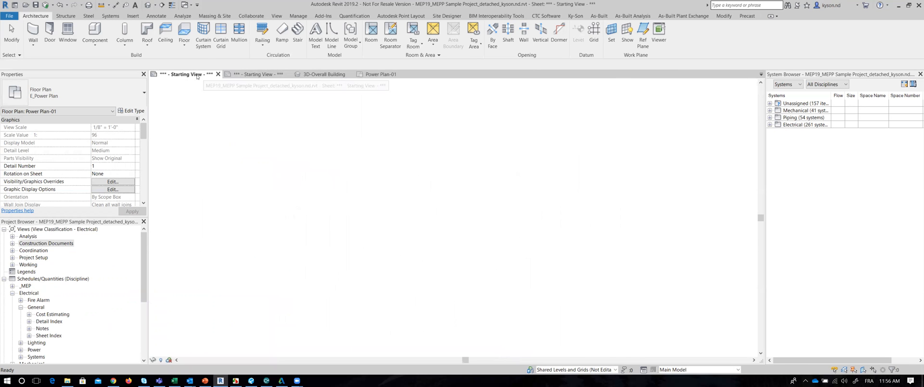
middle_drag(462, 136, 457, 218)
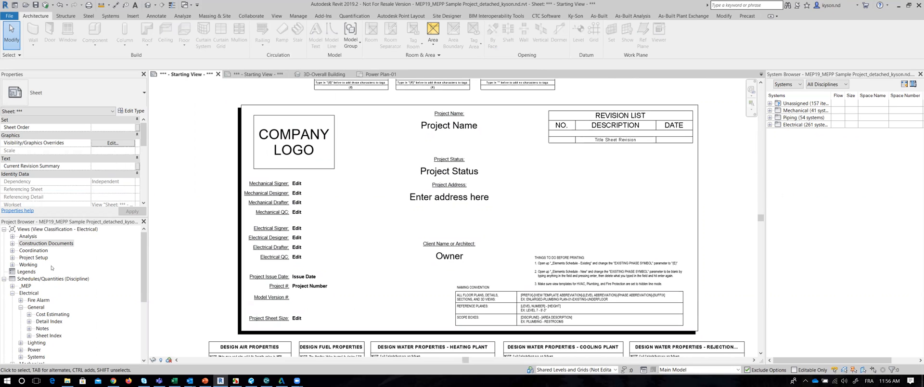
click(12, 258)
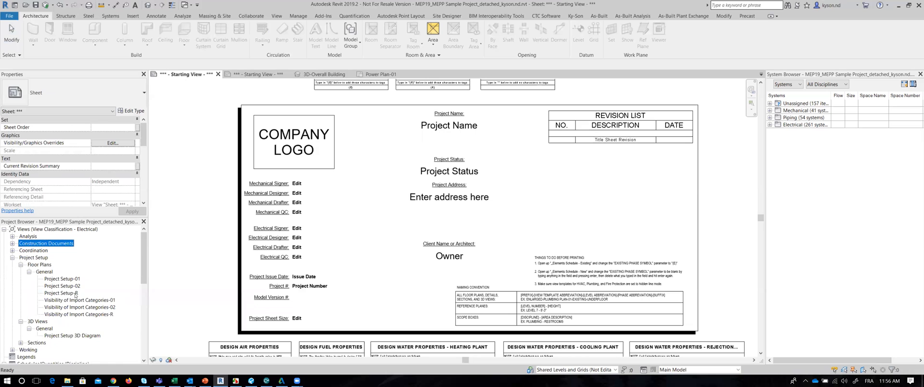
double_click(62, 279)
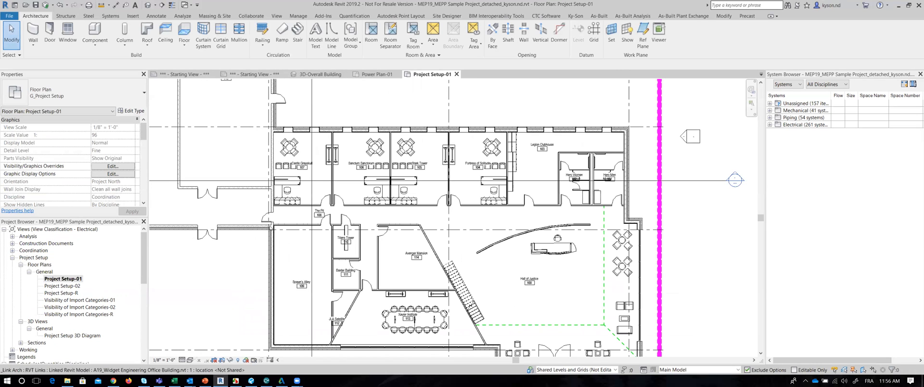
scroll(392, 231, down, 3)
scroll(446, 278, down, 3)
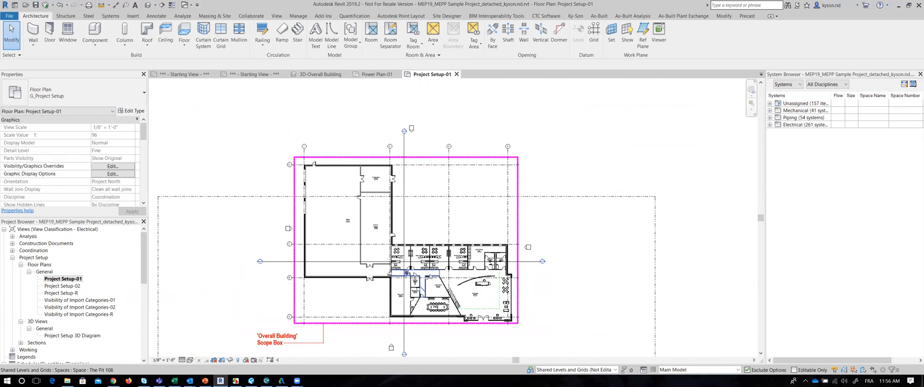
Open the Project Setup-02 floor plan to view its scope boxes, and return to the sample project's Starting View sheet
click(77, 285)
double_click(77, 286)
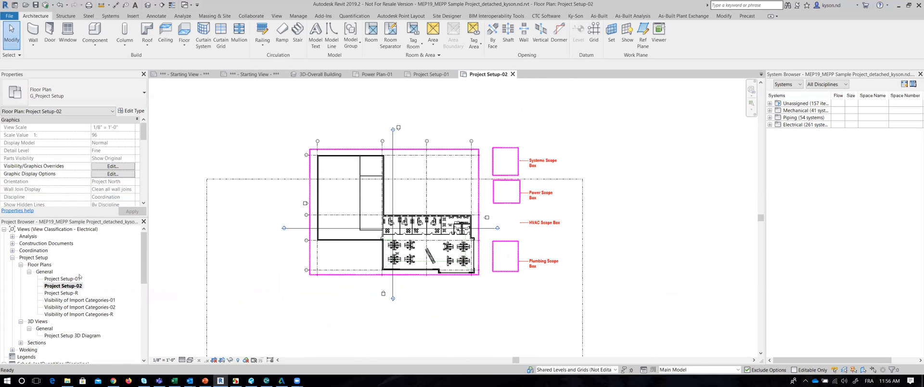
click(183, 74)
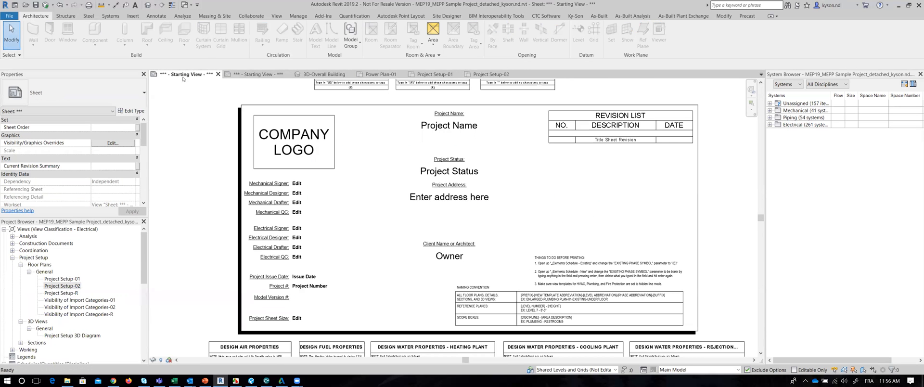
Switch to the starter project's Starting View sheet and open that project's Project Setup-01 floor plan
click(253, 74)
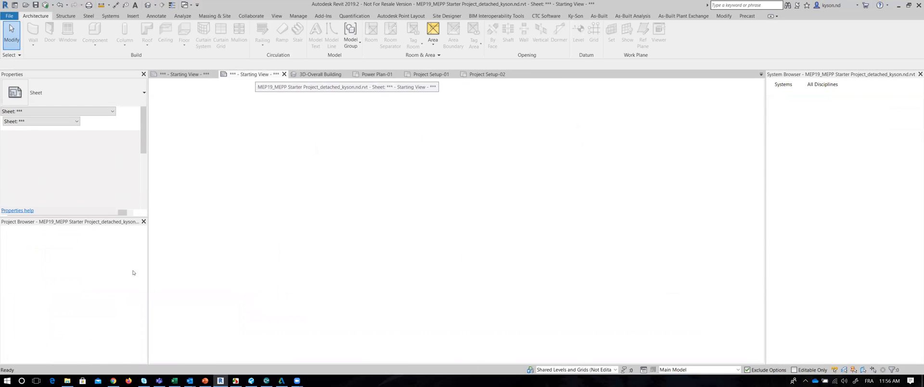
click(29, 258)
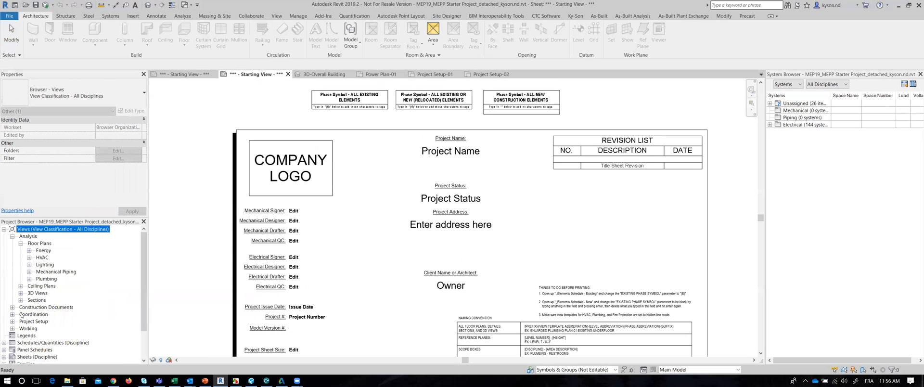
click(13, 321)
scroll(50, 328, down, 1)
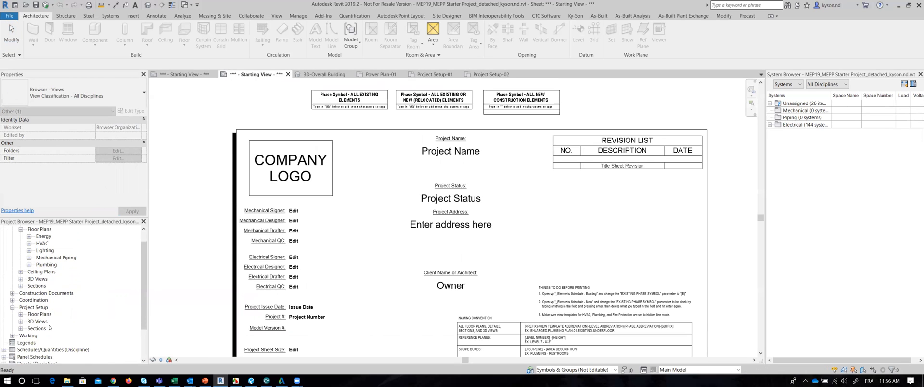
click(21, 314)
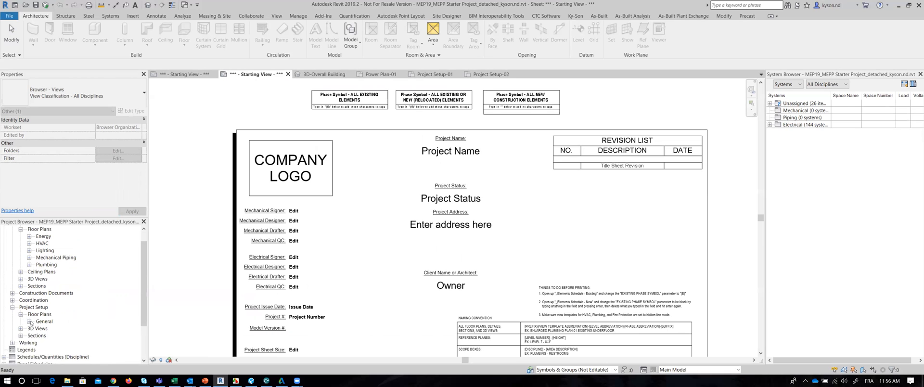
click(29, 321)
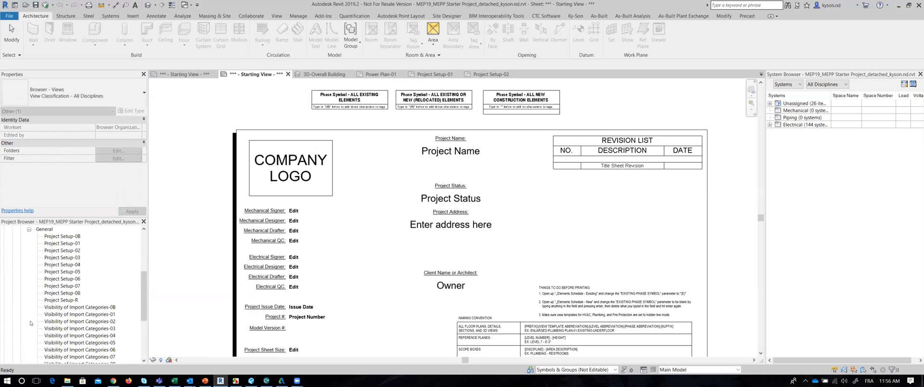
click(63, 243)
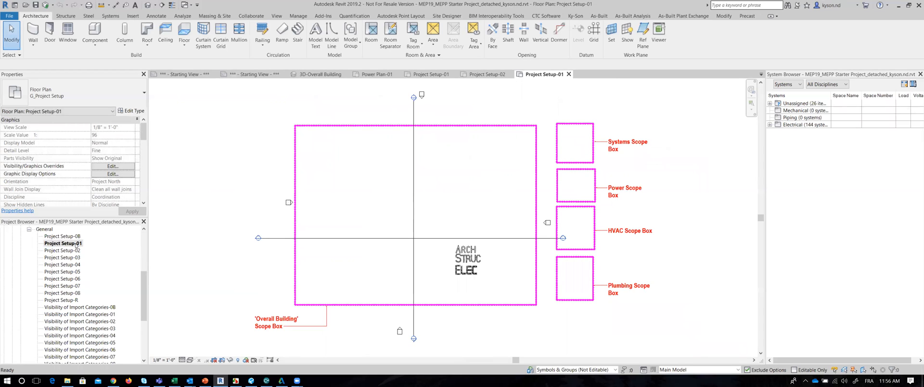
Inspect the properties of the Overall Building scope box and the ARCH and ELEC placeholder links in the plan, and clear the selection
click(296, 153)
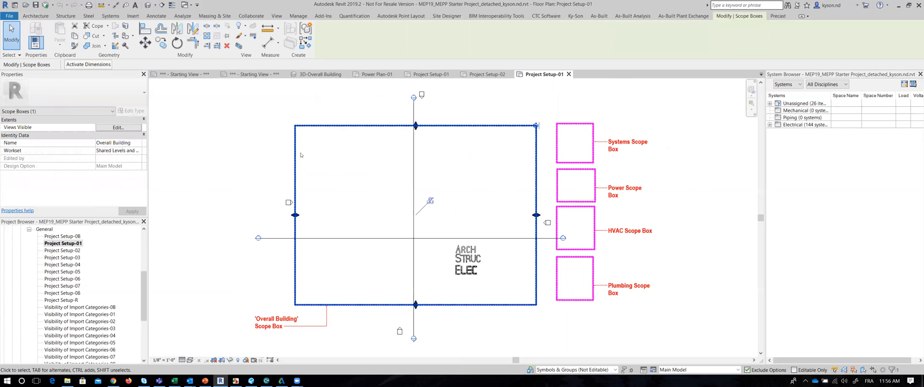
click(254, 168)
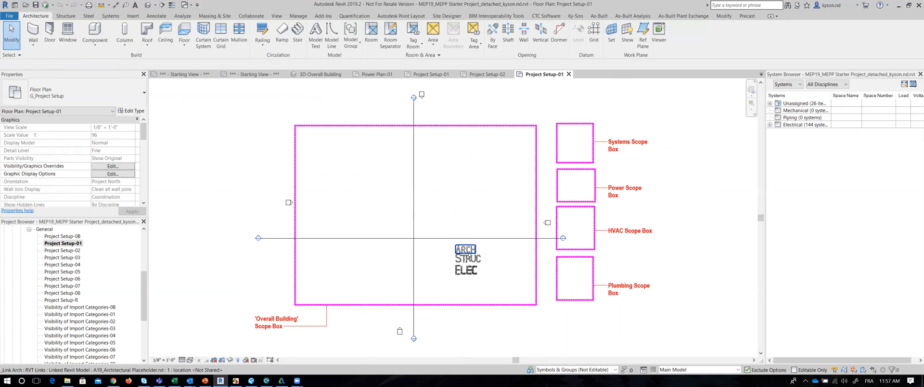
click(466, 249)
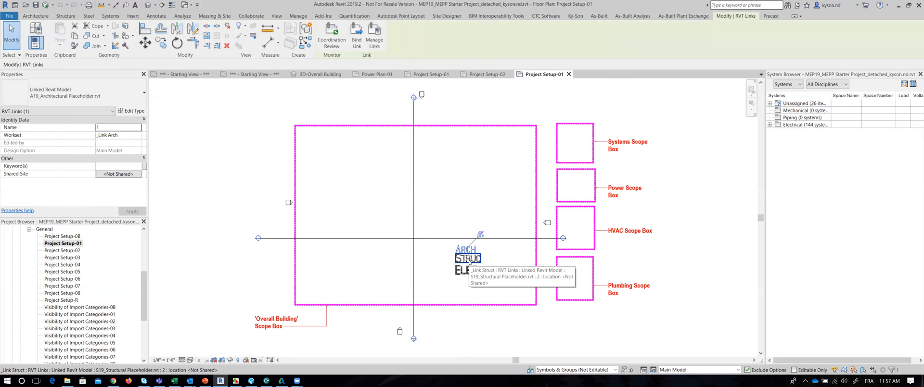
click(466, 270)
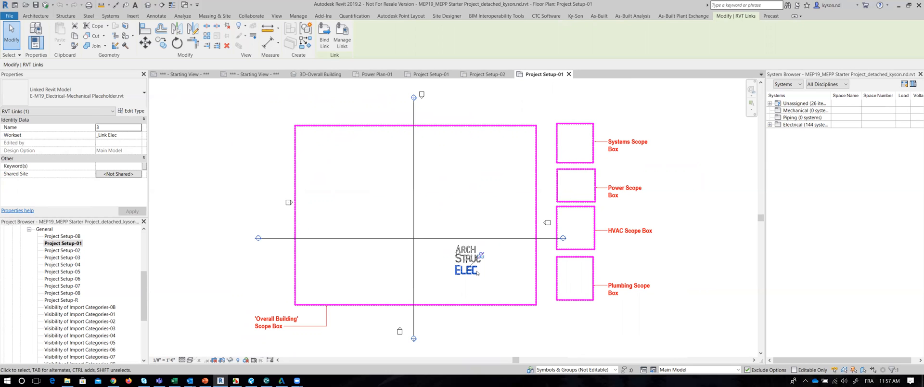
click(484, 329)
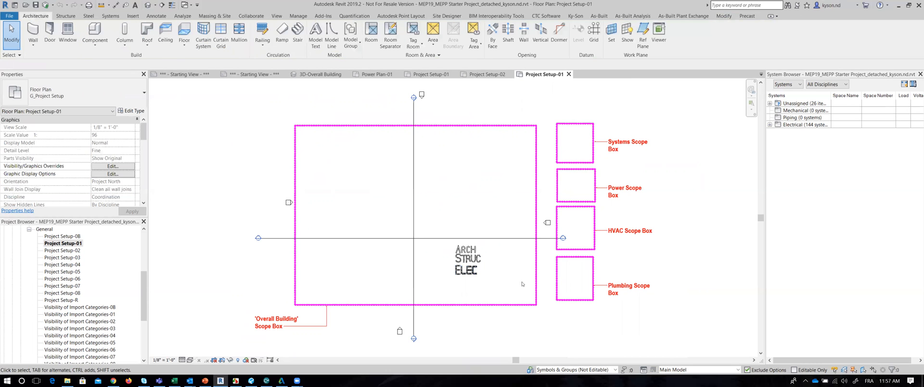
Move the Systems scope box inside the Overall Building scope box and back beside its label
click(587, 165)
drag(587, 165, 495, 177)
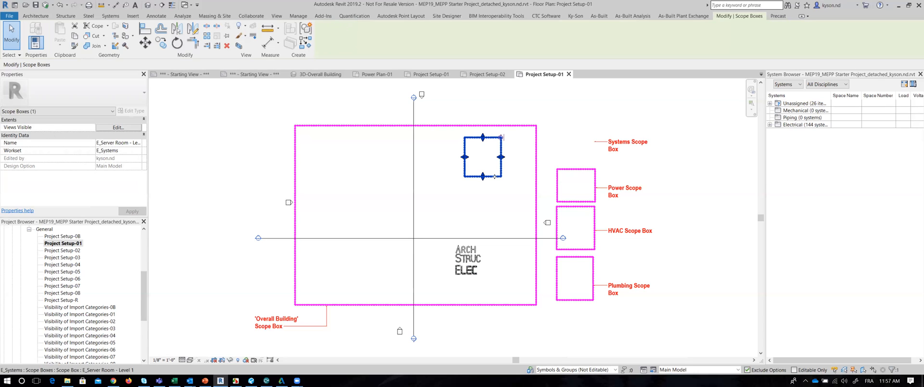
drag(495, 176, 587, 164)
Go to the view of the vertical Project Setup section line and view the whole section with its levels
right_click(414, 159)
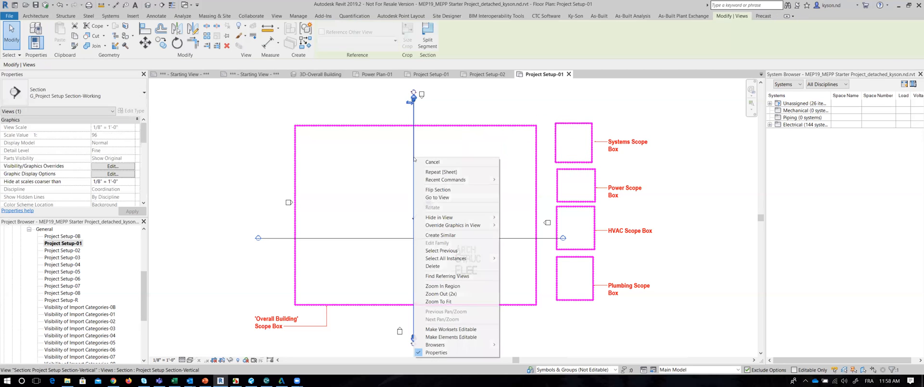
click(443, 198)
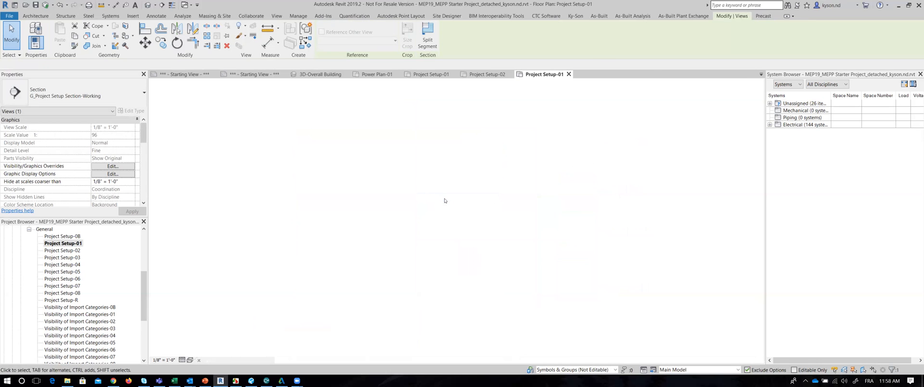
scroll(682, 225, up, 4)
middle_drag(674, 223, 396, 222)
scroll(395, 221, down, 3)
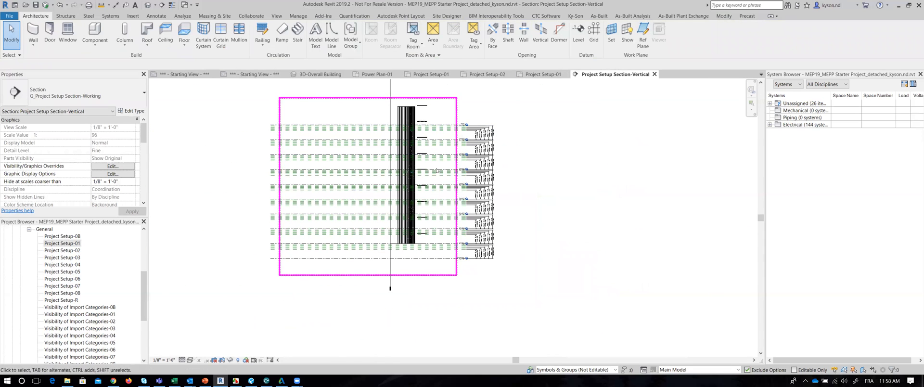
Inspect the electrical-mechanical placeholder link across the levels in the vertical section, and clear the selection
scroll(426, 140, up, 2)
scroll(427, 140, up, 2)
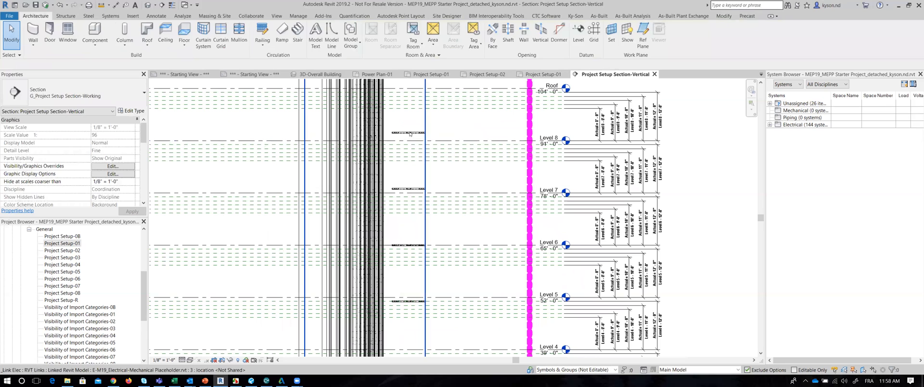
click(409, 134)
scroll(451, 208, down, 2)
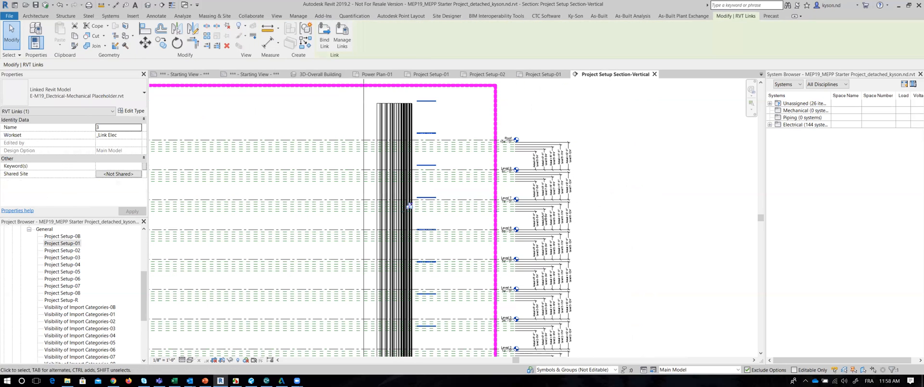
click(614, 187)
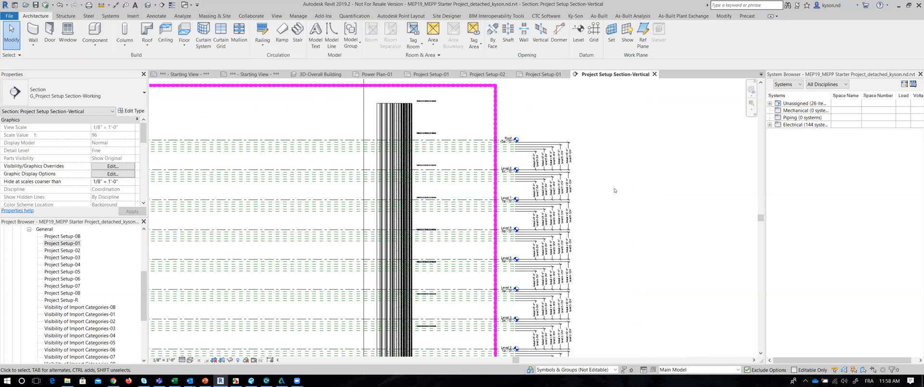
Examine the level heads, reference planes and height dimensions from the Roof downward in the vertical section
scroll(550, 153, up, 5)
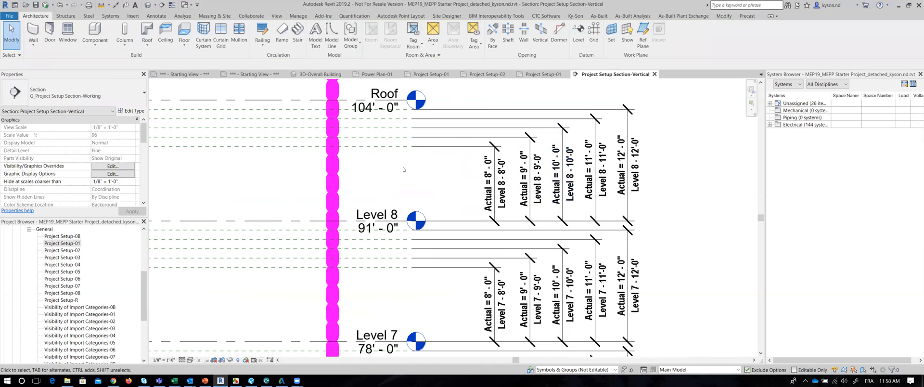
middle_drag(404, 169, 407, 208)
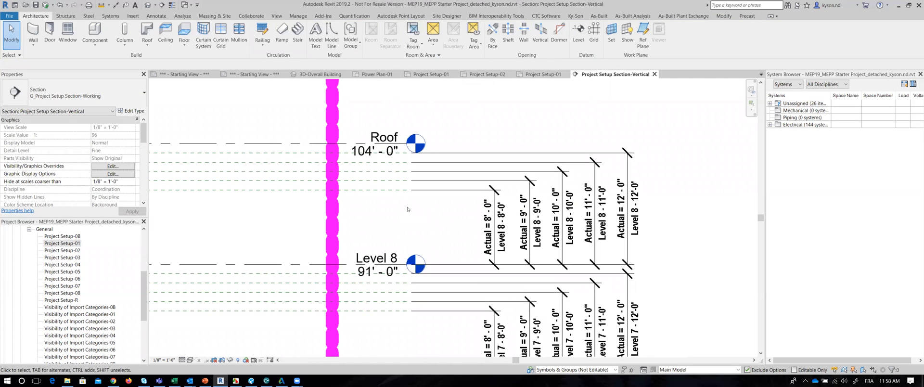
scroll(407, 208, down, 1)
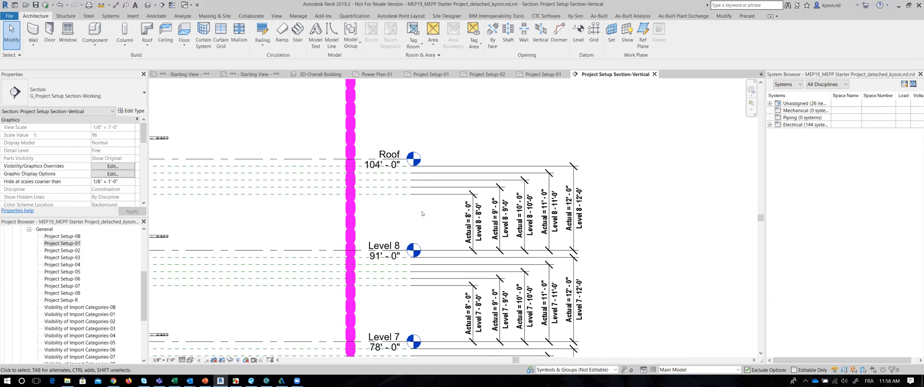
scroll(422, 213, down, 2)
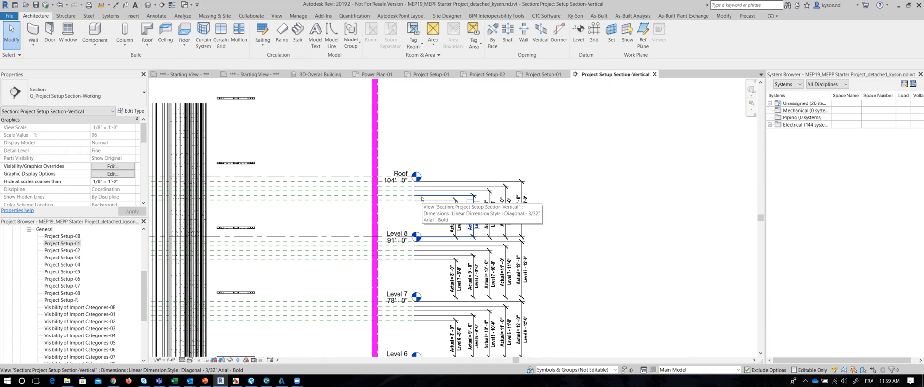
scroll(421, 198, down, 2)
scroll(570, 284, down, 3)
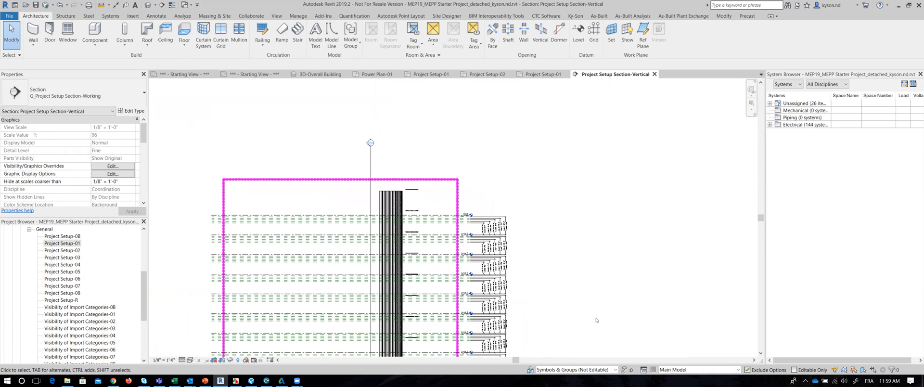
middle_drag(596, 320, 575, 277)
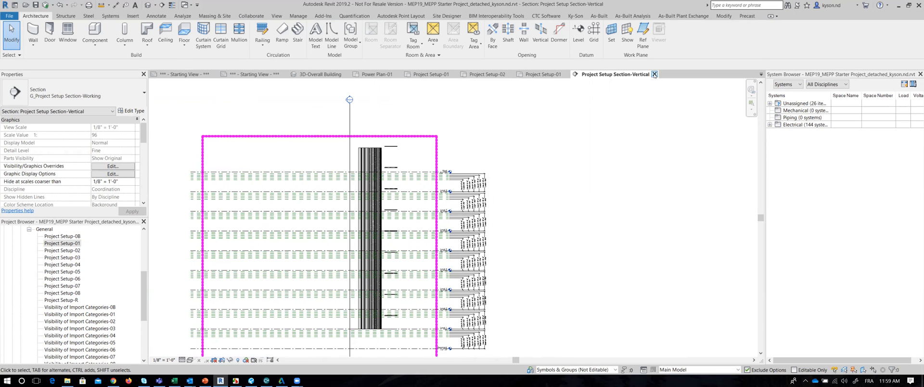
Close the vertical section and the starter project's Project Setup-01 plan, and return to the sample project's Starting View sheet
click(655, 74)
click(568, 74)
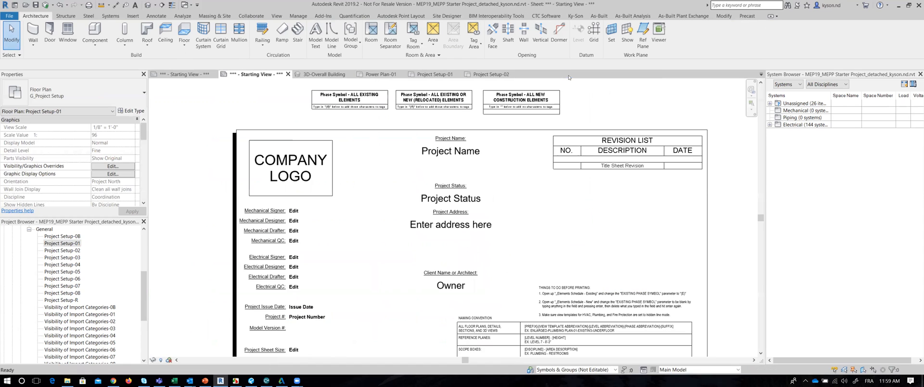
click(175, 77)
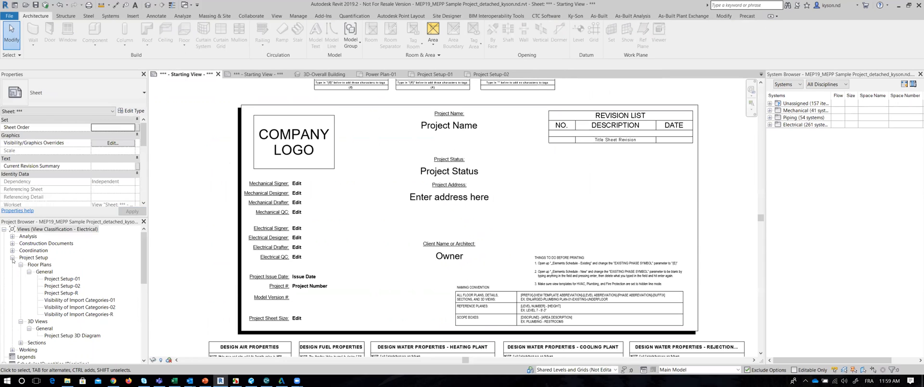
Collapse the Project Setup views, review the Working views, and collapse them along with the Electrical schedules
click(12, 257)
click(12, 265)
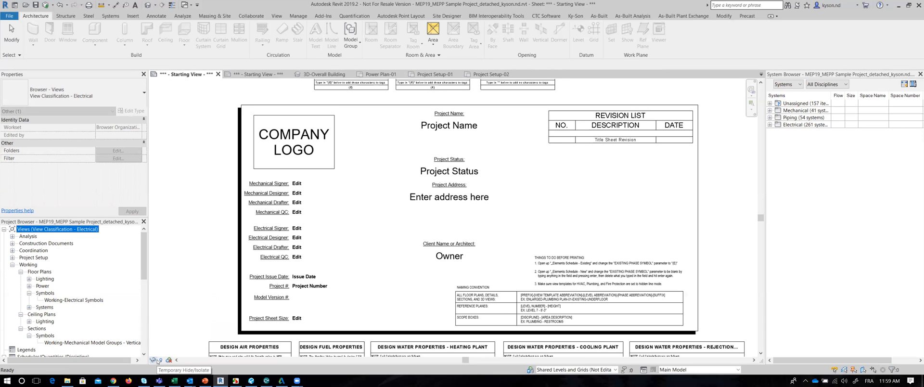
click(13, 265)
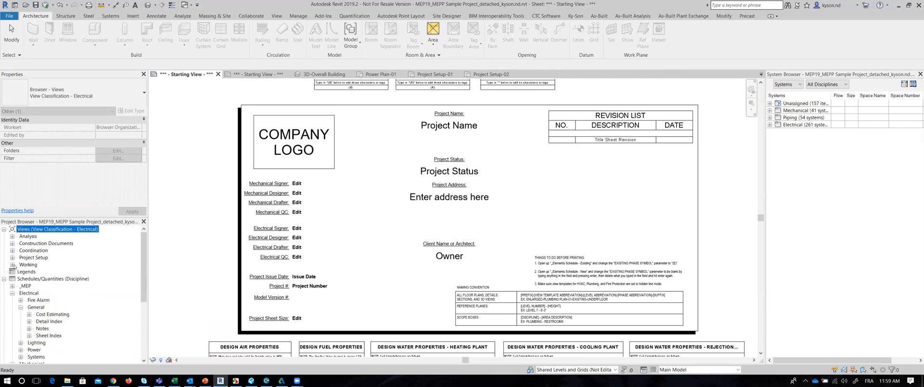
click(12, 293)
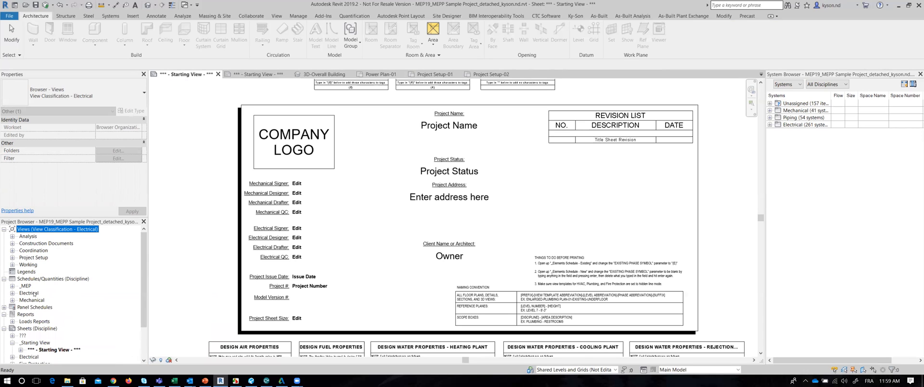
Switch the browser organization of the schedules to all, and restore it to Discipline
click(41, 279)
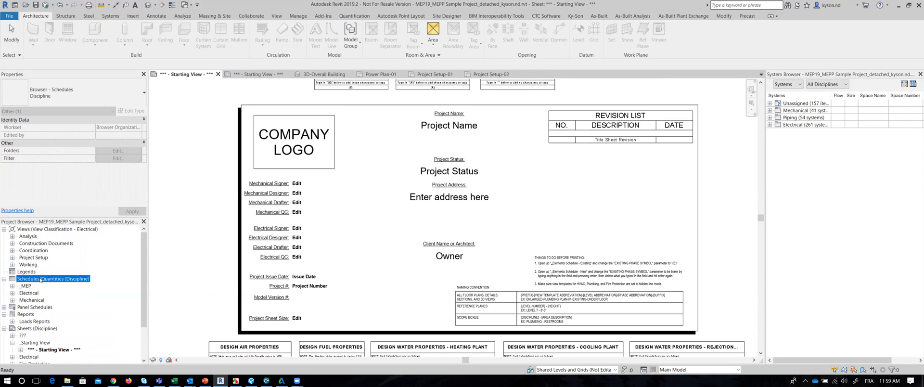
click(65, 100)
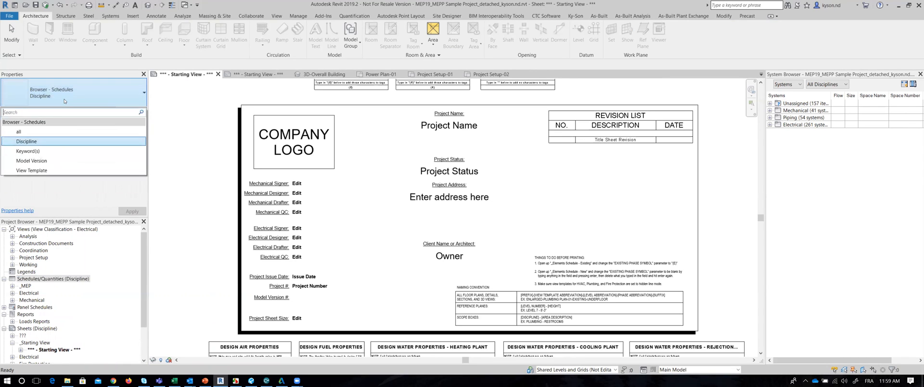
click(60, 133)
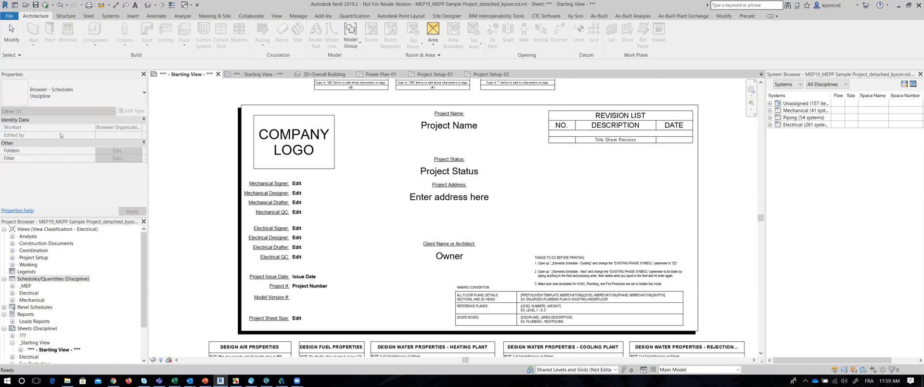
click(79, 95)
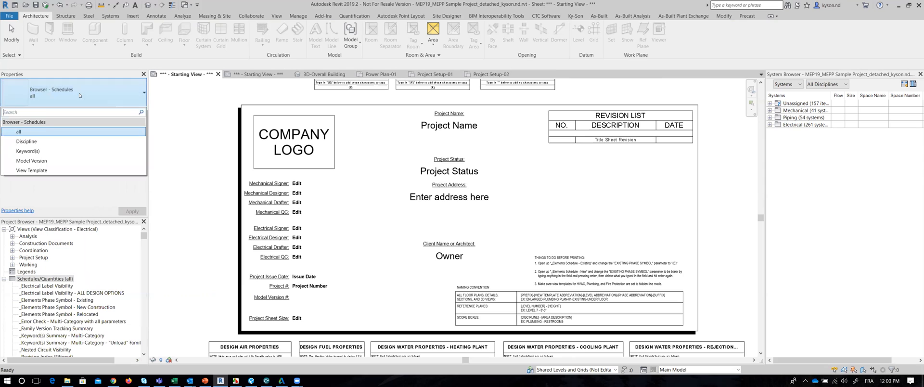
click(53, 147)
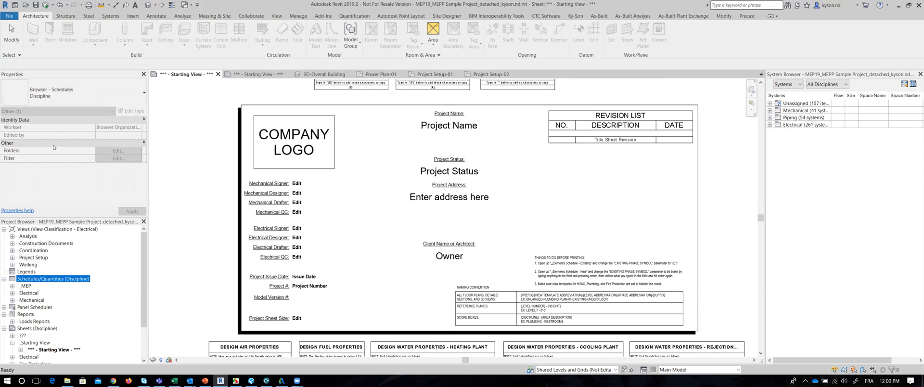
Open the E_Coordination_Circuit Overload Check schedule from the Electrical Power Design & Coordination group and examine its circuit ratings
click(12, 293)
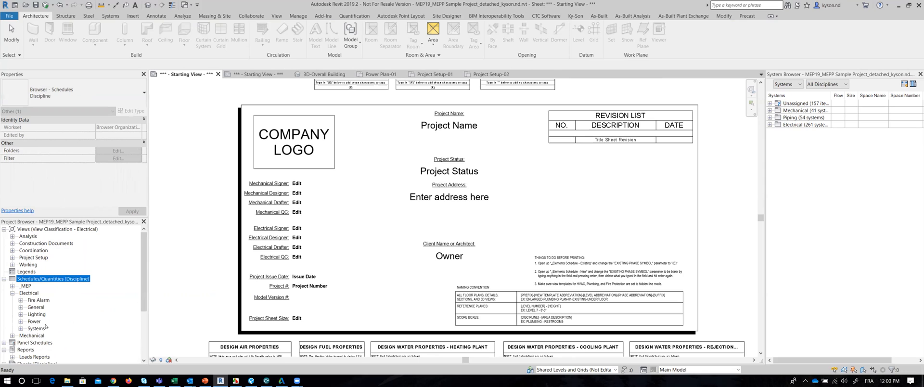
click(21, 322)
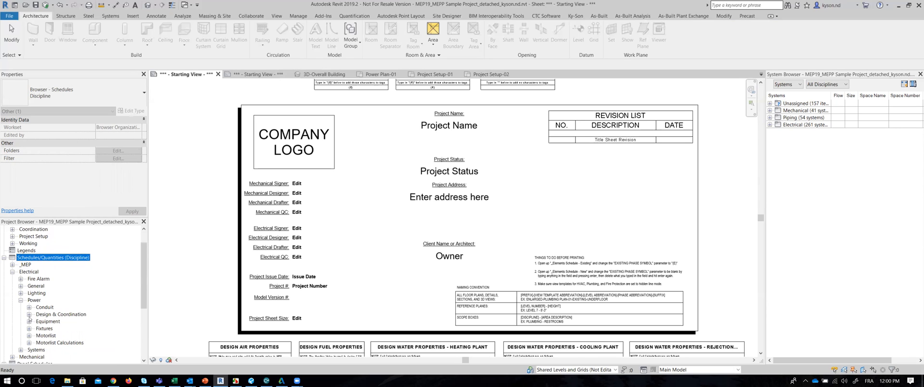
click(30, 315)
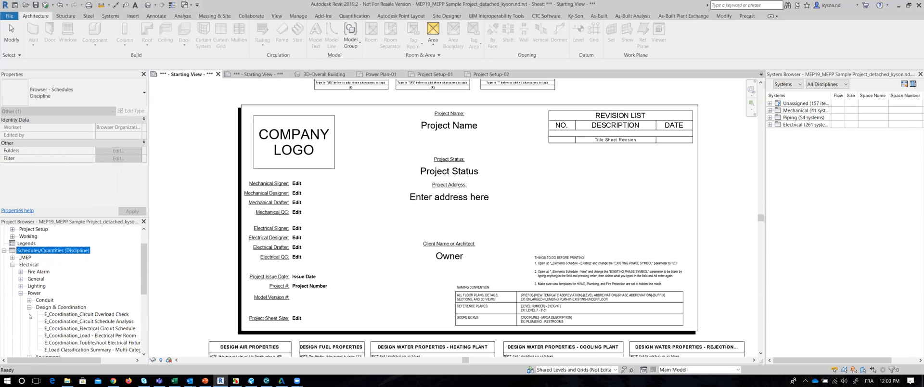
scroll(30, 316, down, 1)
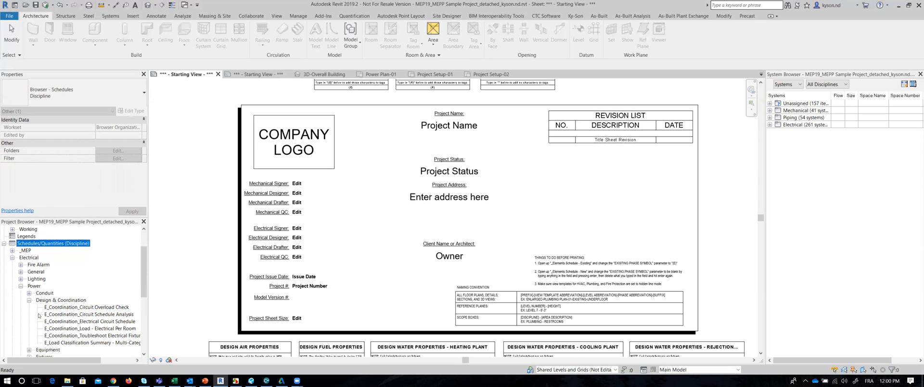
click(122, 307)
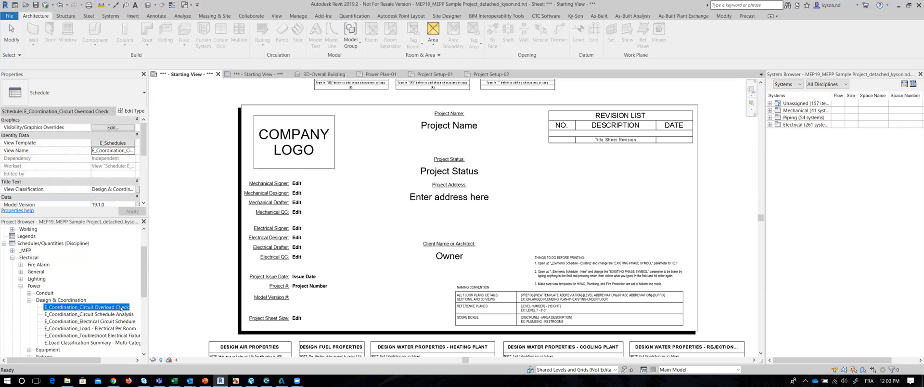
double_click(122, 307)
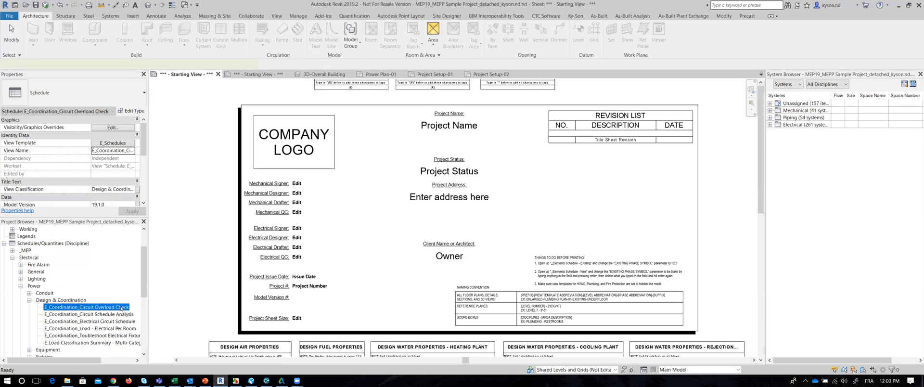
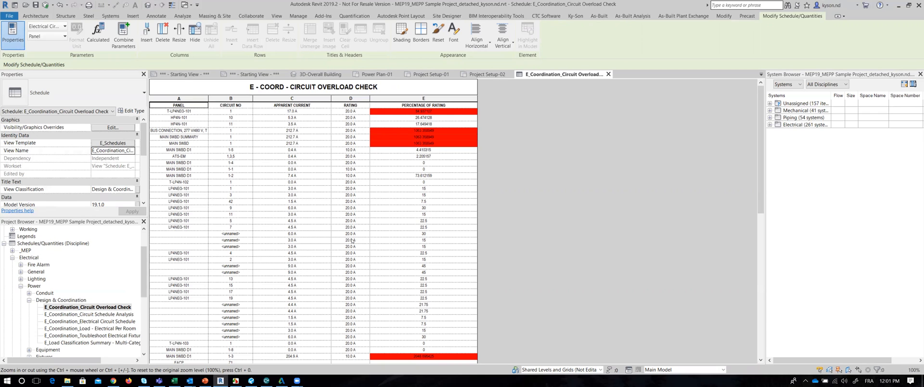
ctrl+scroll(498, 249, up, 1)
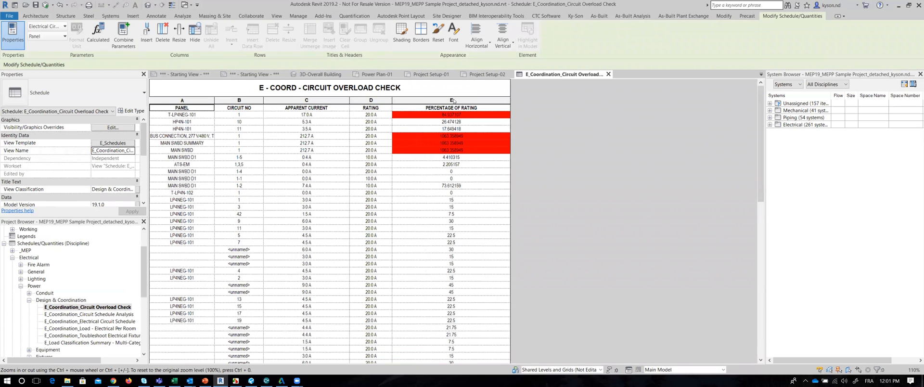
scroll(468, 137, down, 1)
scroll(481, 159, up, 1)
Collapse the Design & Coordination schedules and open the E_Motorlist schedule from the Motorlist group
click(29, 300)
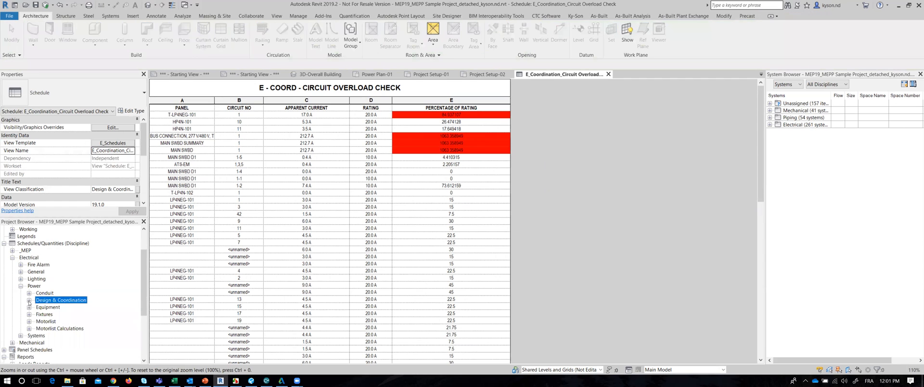
click(28, 321)
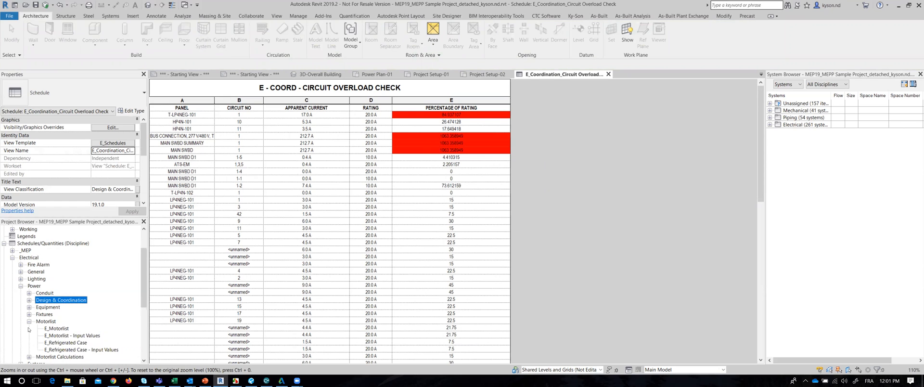
click(54, 328)
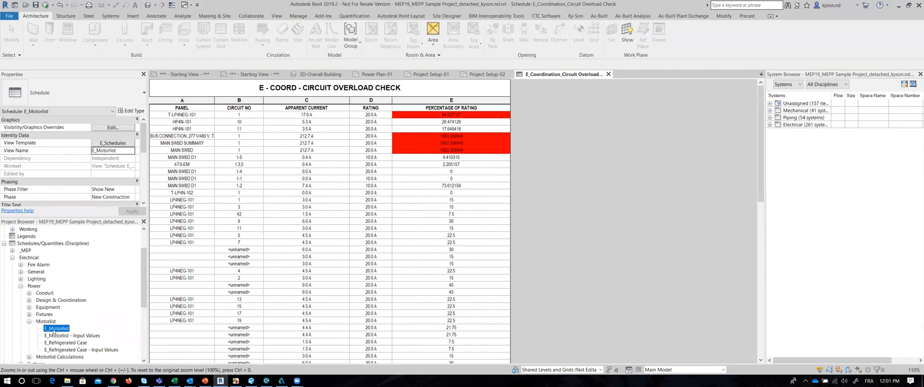
double_click(54, 328)
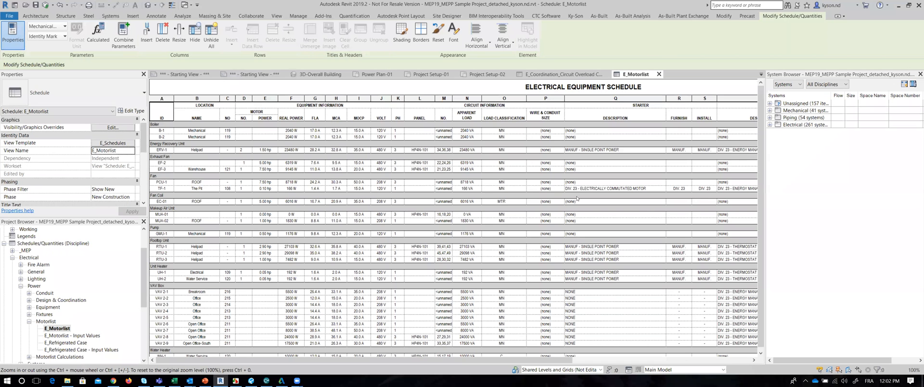
Collapse the Power schedules and expand the project's panel schedules to review the list
click(20, 287)
scroll(21, 287, up, 2)
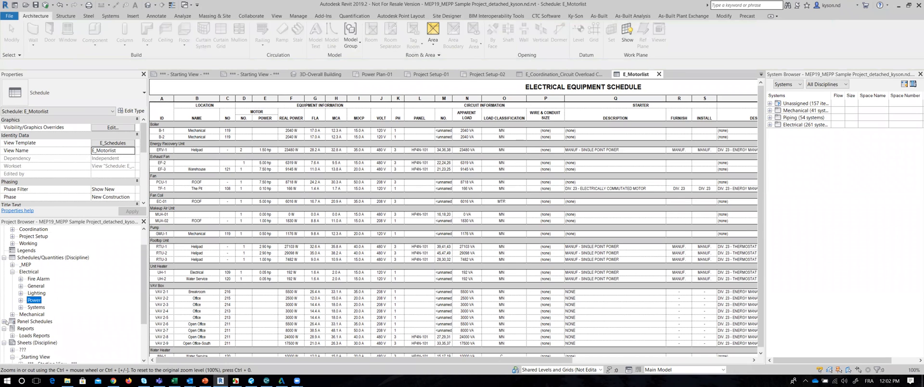
click(5, 321)
scroll(50, 298, down, 1)
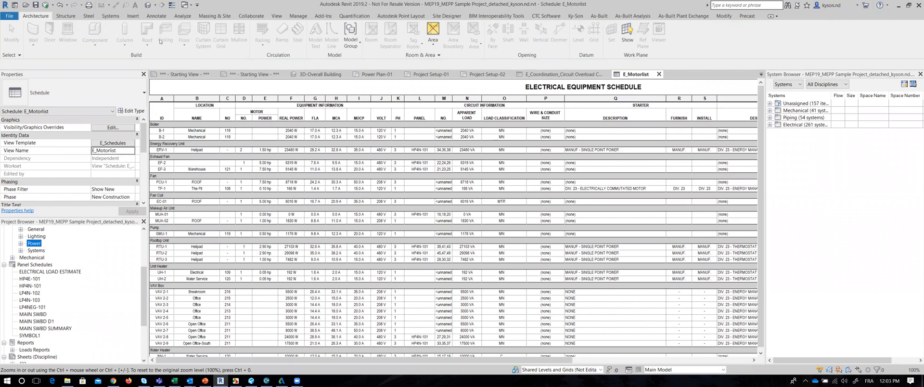
Review the branch panel templates in Manage Panel Schedule Templates, close the dialog, and look at the available MEP settings
click(296, 16)
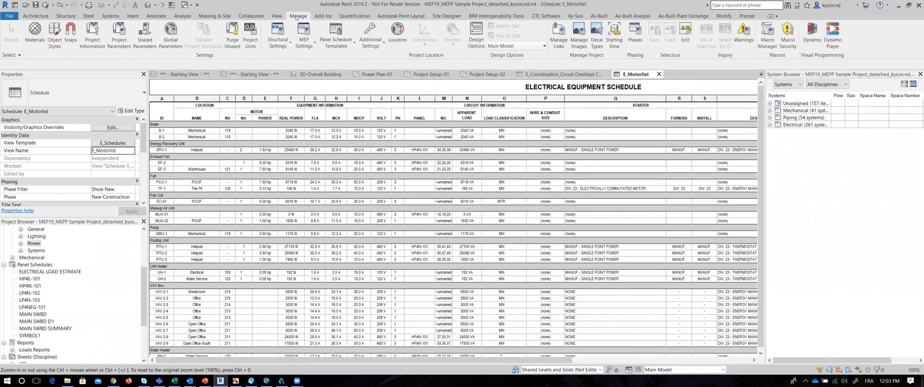
click(339, 48)
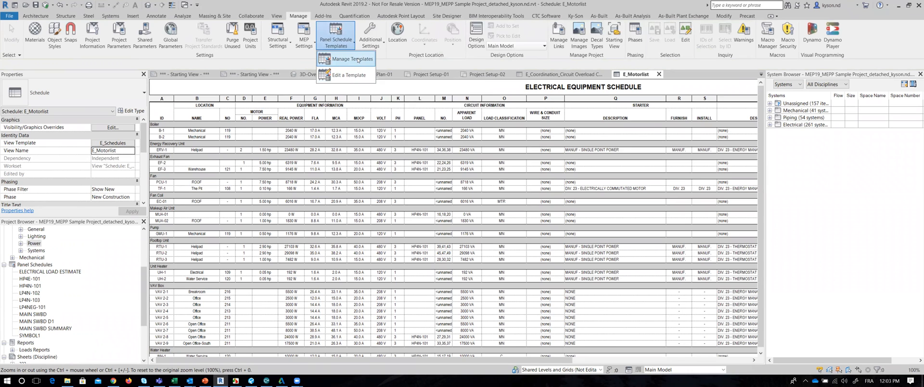
click(354, 58)
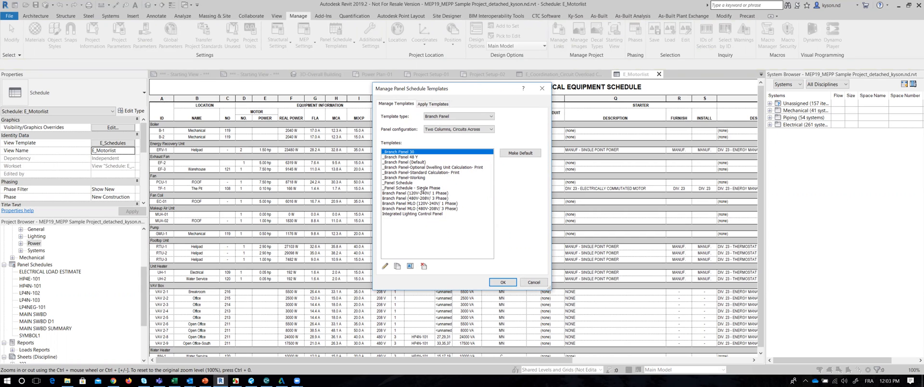
click(503, 284)
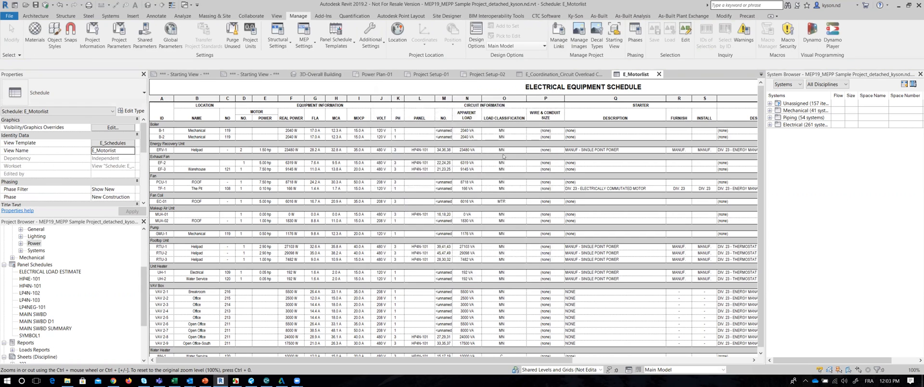
click(310, 46)
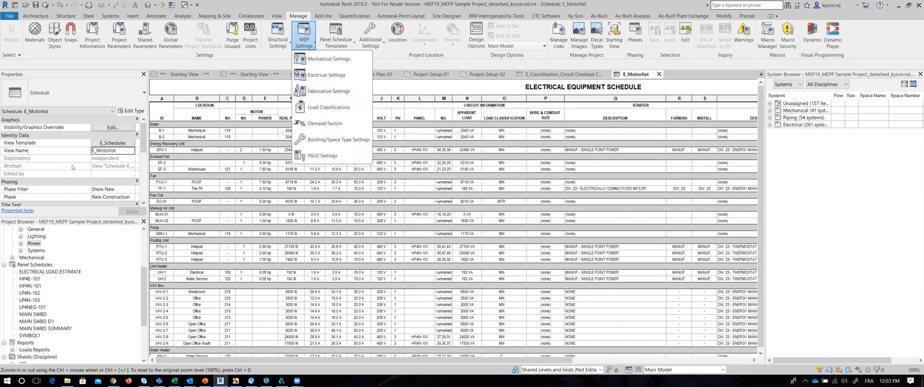
Search the Project Browser for sheet E807 and close the search
drag(140, 283, 142, 320)
right_click(38, 287)
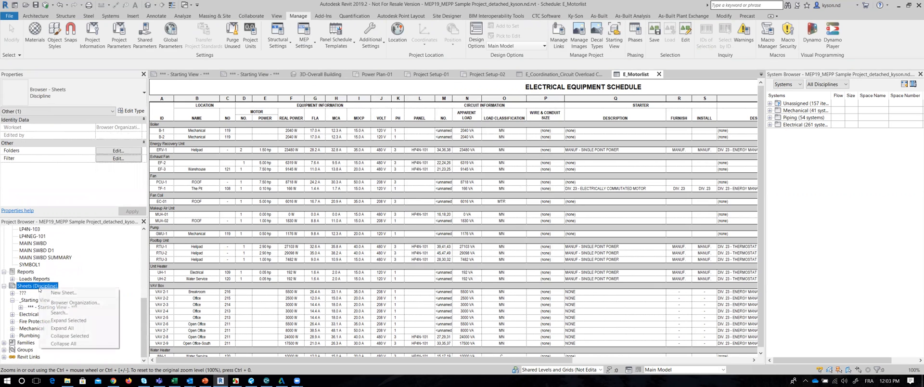
click(66, 313)
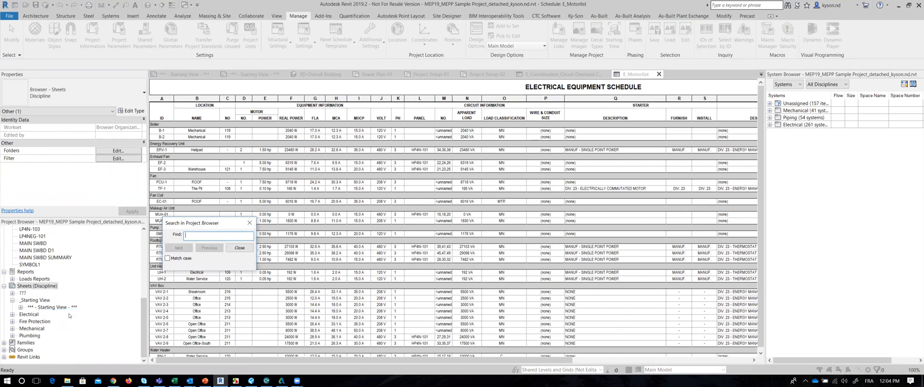
text(E807)
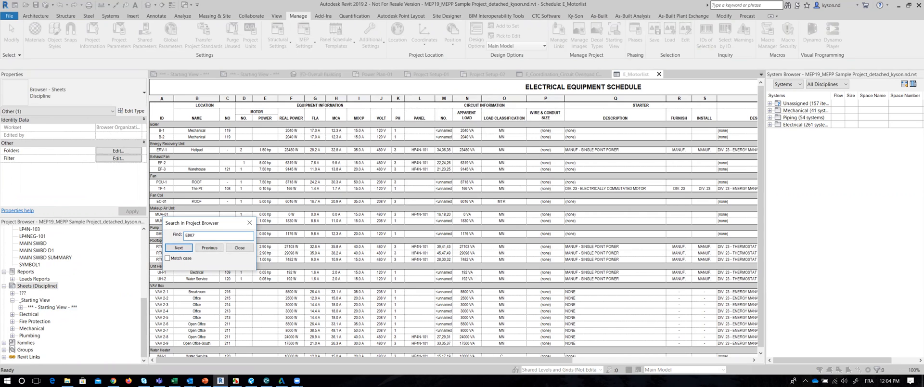
click(179, 248)
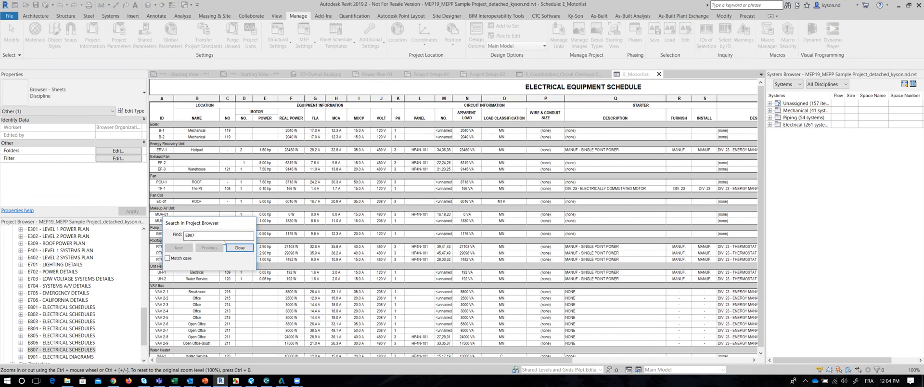
click(249, 223)
Expand sheet E807 - ELECTRICAL SCHEDULES and open the E_Transformer Schedule placed on it
click(20, 350)
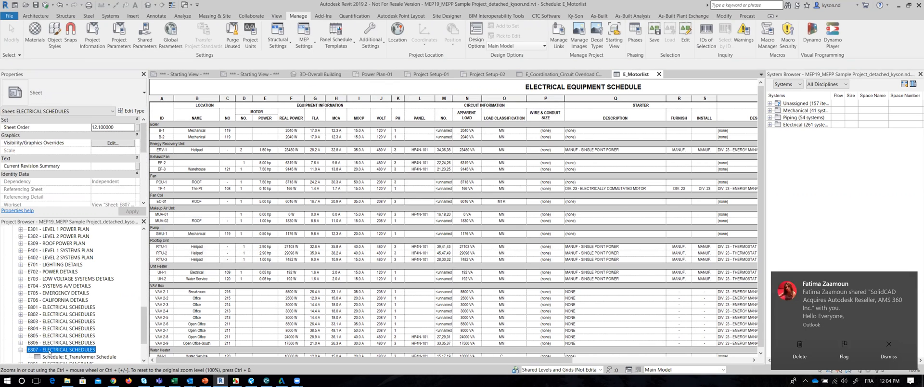
scroll(68, 348, down, 1)
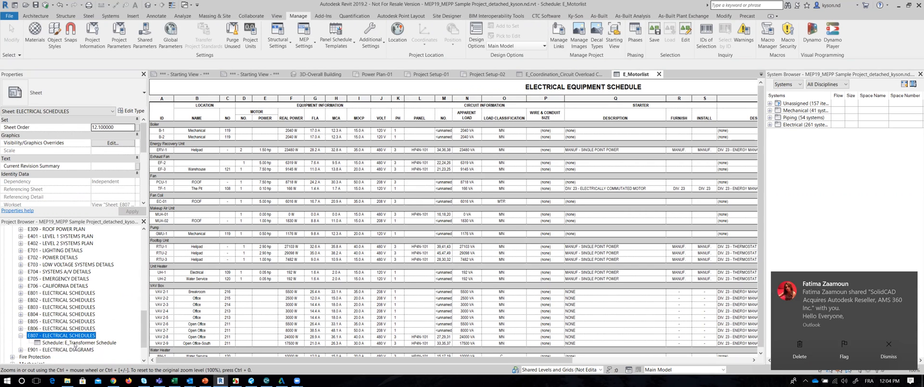
click(75, 343)
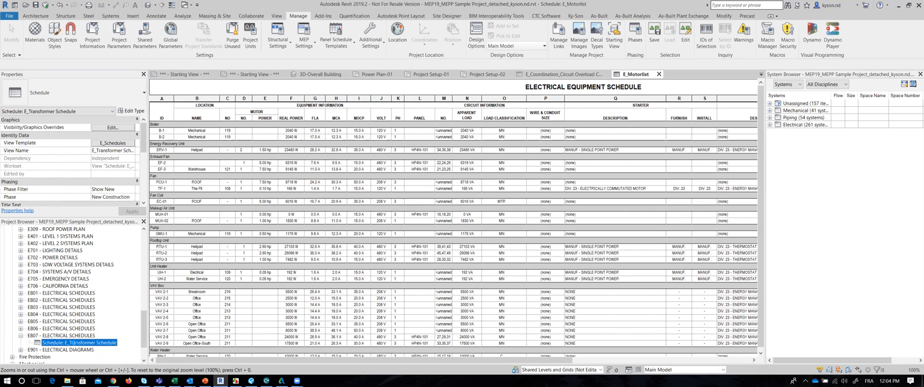
double_click(75, 342)
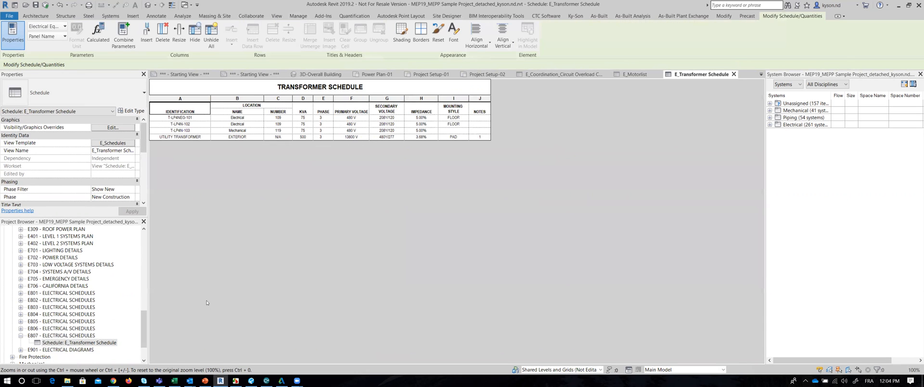
Open sheet E807 - ELECTRICAL SCHEDULES and examine the MAIN SWBD switchboard schedule up close
click(75, 336)
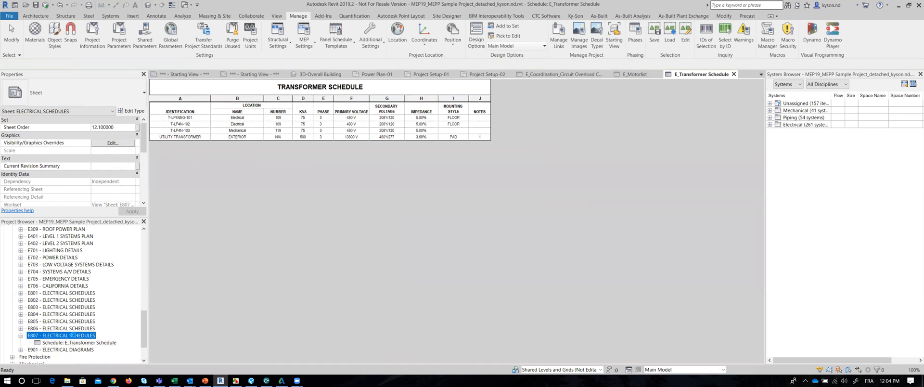
double_click(72, 334)
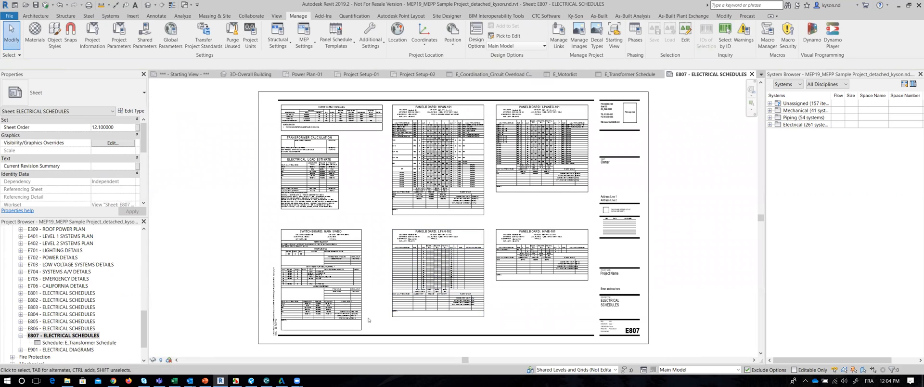
scroll(368, 320, up, 4)
scroll(447, 282, up, 2)
middle_drag(447, 281, 510, 302)
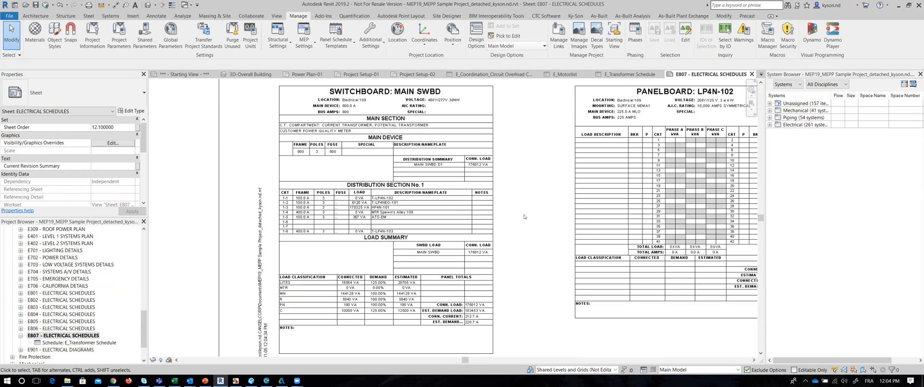
Highlight the main section and the load summary of the MAIN SWBD switchboard schedule in turn, and clear the selection
click(466, 166)
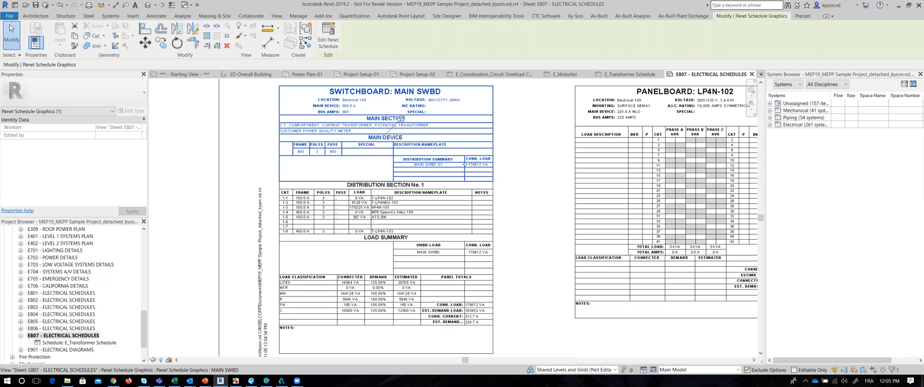
click(418, 195)
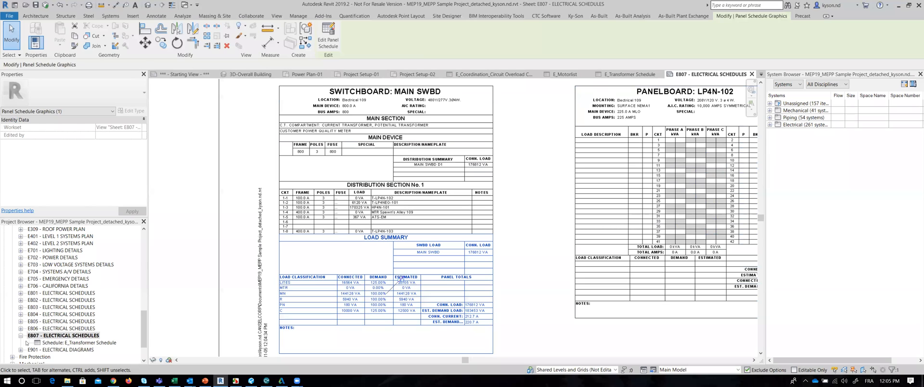
key(Escape)
Find and open sheet E000 - ELECTRICAL TITLE SHEET among the Electrical sheets
scroll(28, 337, up, 5)
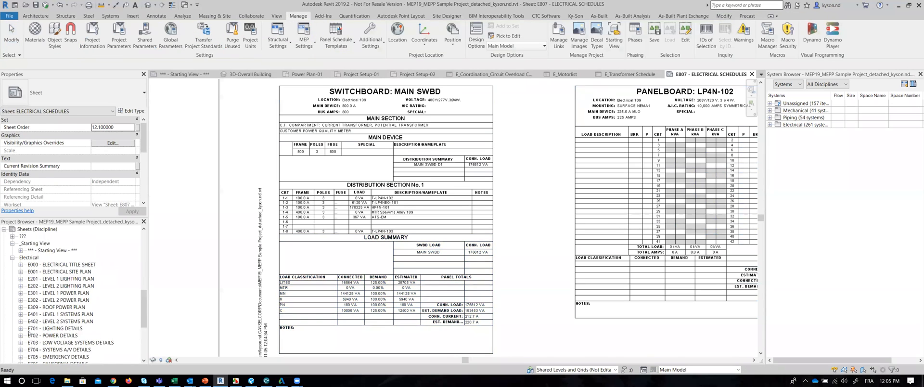
scroll(29, 332, up, 1)
click(65, 286)
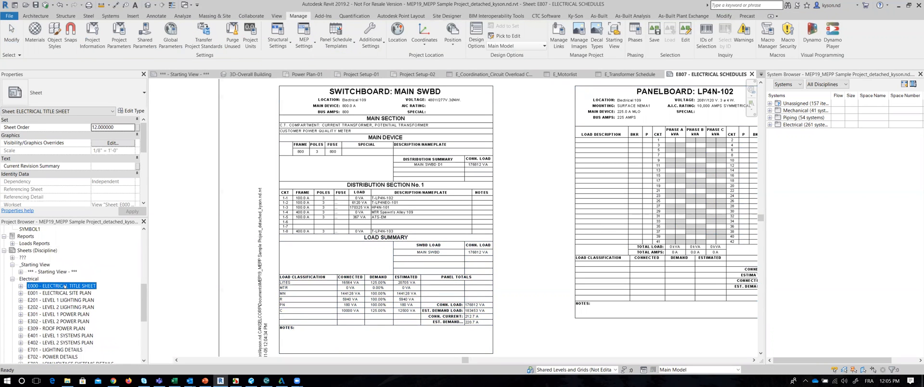
double_click(64, 286)
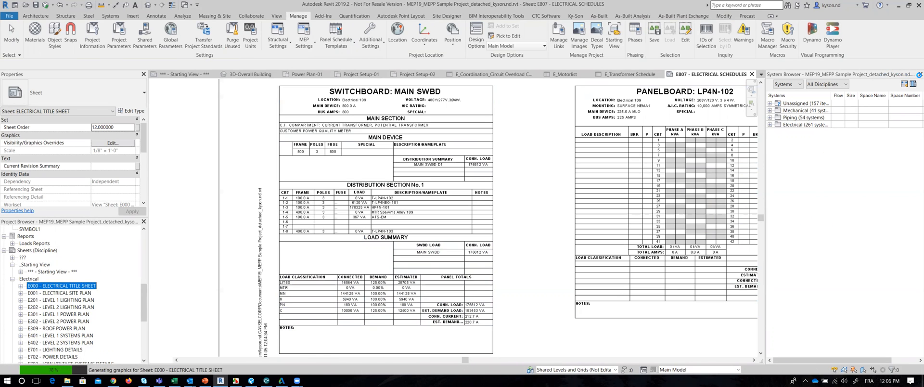
click(919, 74)
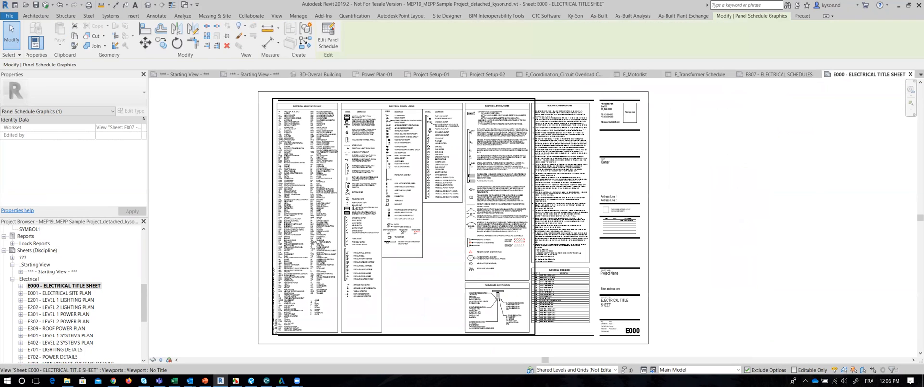
Examine the Electrical Abbreviations List and the start of the Electrical Symbol Legend on sheet E000 up close
scroll(290, 204, up, 3)
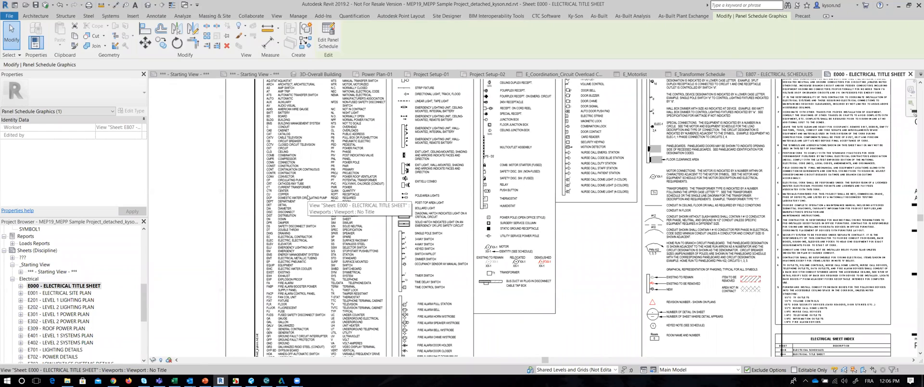
middle_drag(344, 138, 344, 256)
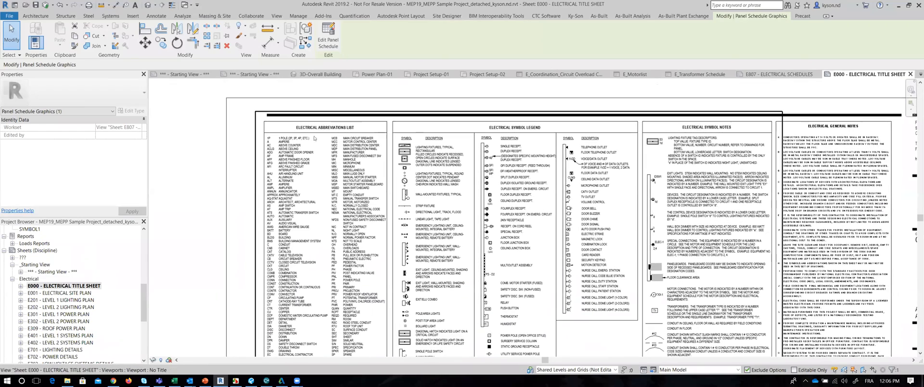
scroll(310, 151, up, 2)
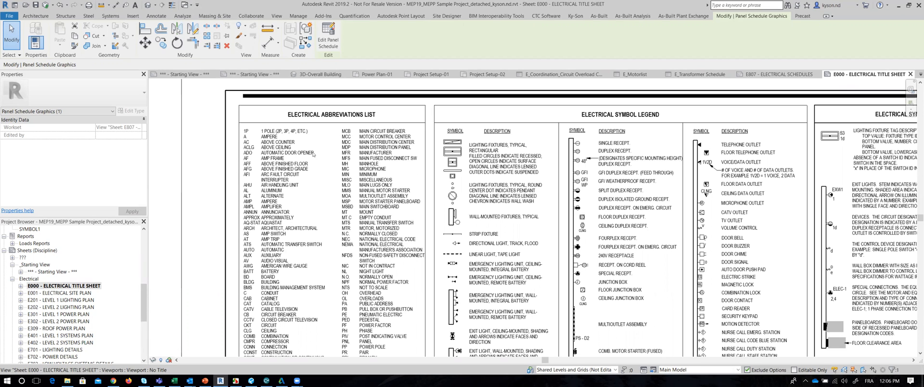
scroll(313, 155, down, 2)
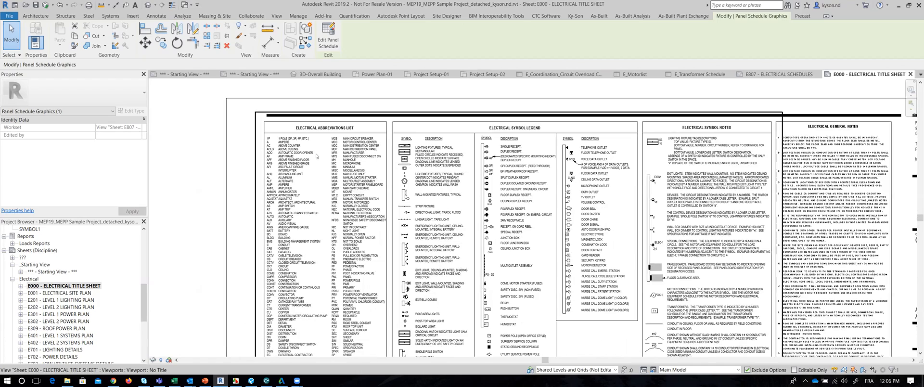
scroll(670, 237, up, 2)
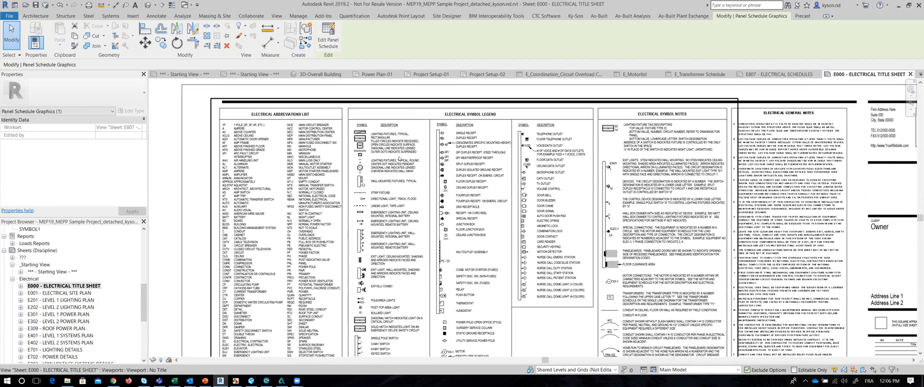
scroll(398, 158, up, 1)
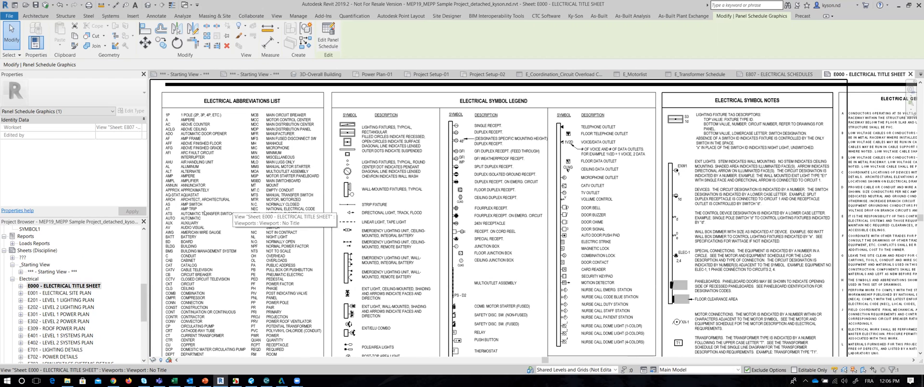
Collapse the Electrical and _Starting View sheet groups and the Panel Schedules branch in the Project Browser
click(13, 279)
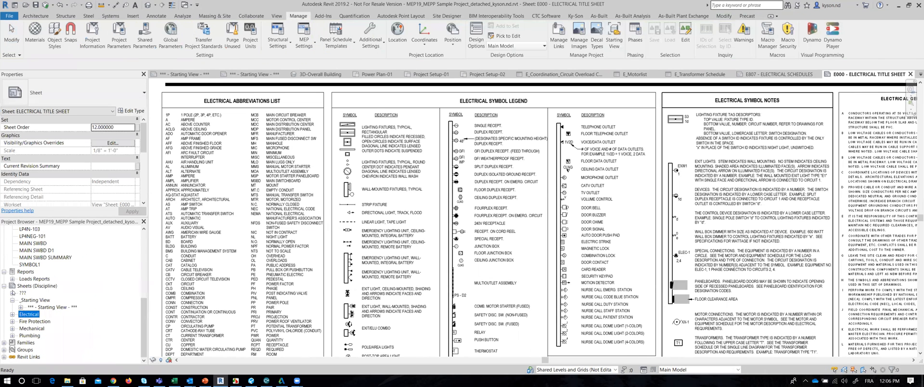
click(13, 299)
scroll(8, 282, up, 1)
scroll(8, 284, up, 2)
click(4, 246)
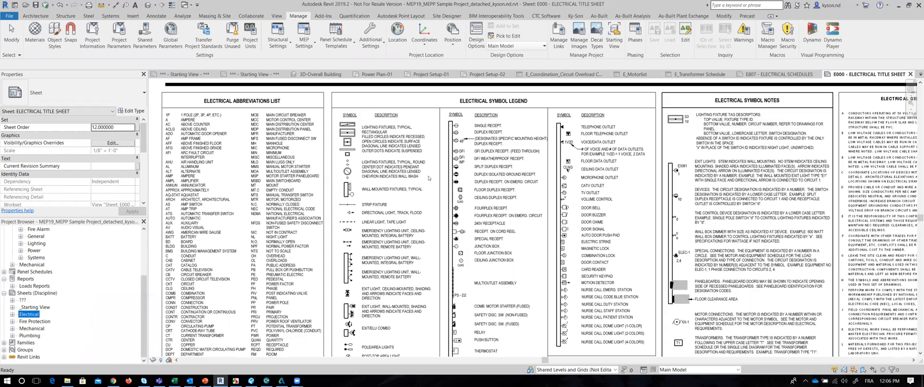
Examine the rest of the symbol legend, the Electrical Symbol Notes and the Electrical General Notes on sheet E000
click(369, 219)
middle_drag(369, 219, 376, 101)
middle_drag(376, 278, 374, 135)
middle_drag(404, 295, 344, 333)
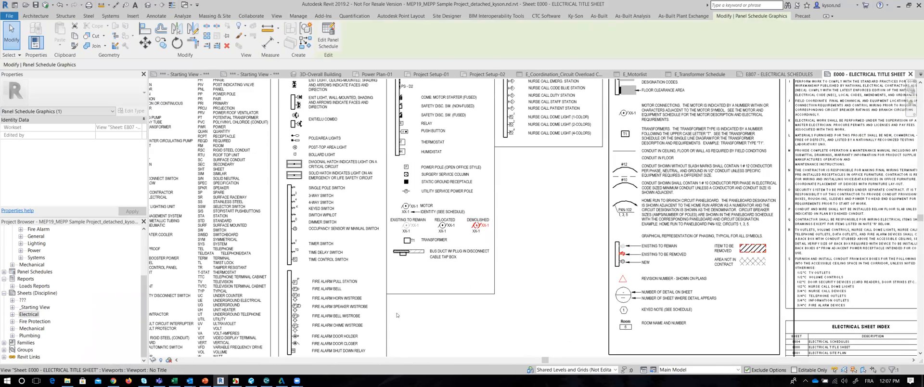
middle_drag(521, 281, 440, 380)
middle_drag(597, 212, 534, 242)
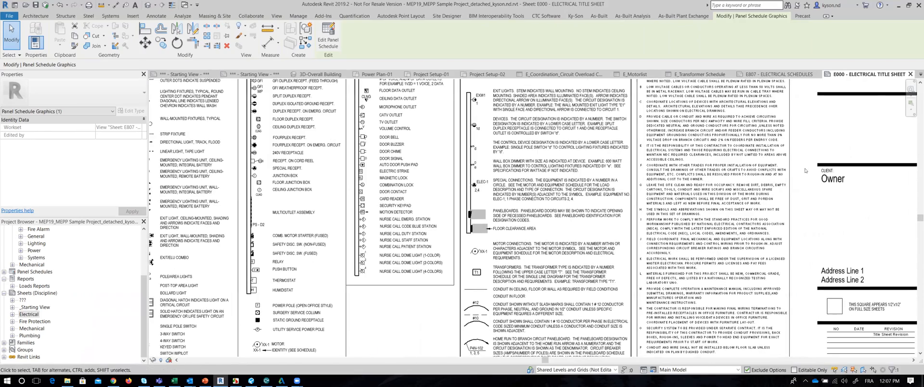
middle_drag(594, 205, 490, 341)
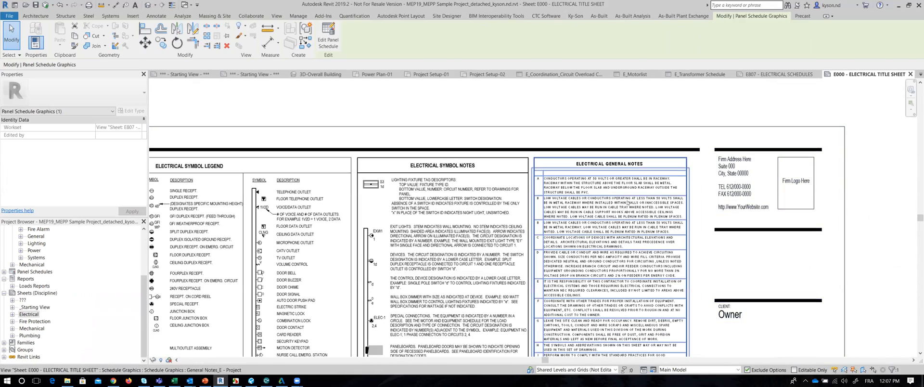
middle_drag(600, 254, 608, 169)
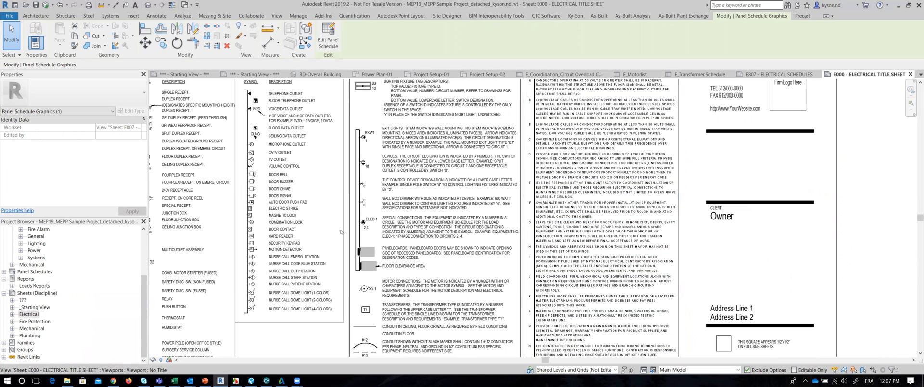
Collapse the Schedules/Quantities, Reports, Views and Sheets branches in the Project Browser
drag(142, 300, 143, 268)
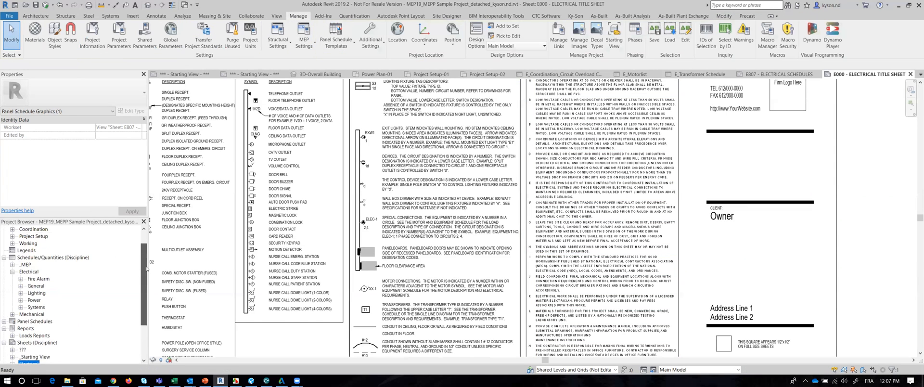
click(4, 258)
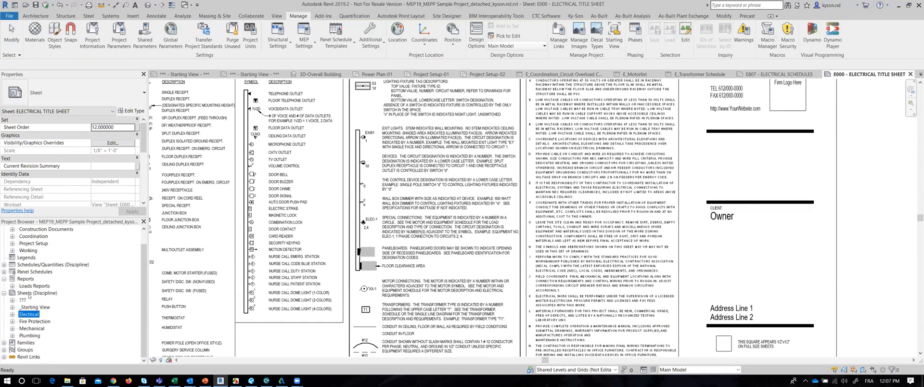
click(4, 279)
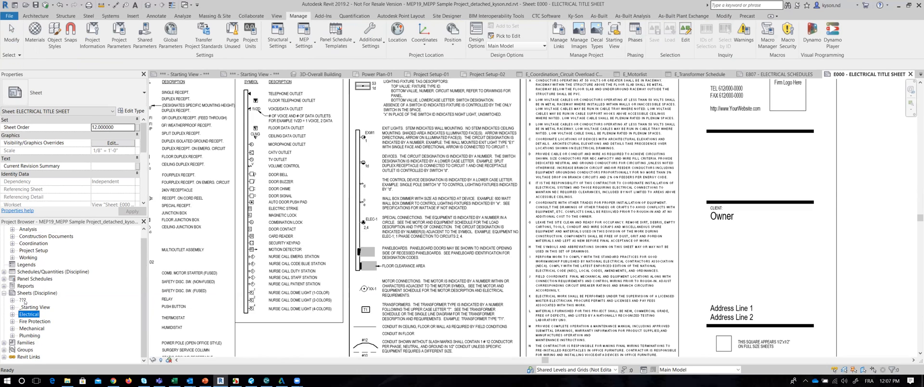
scroll(25, 303, up, 1)
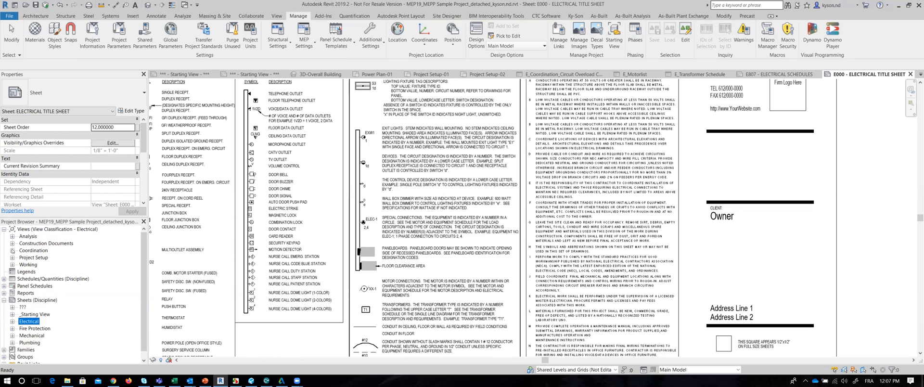
click(4, 230)
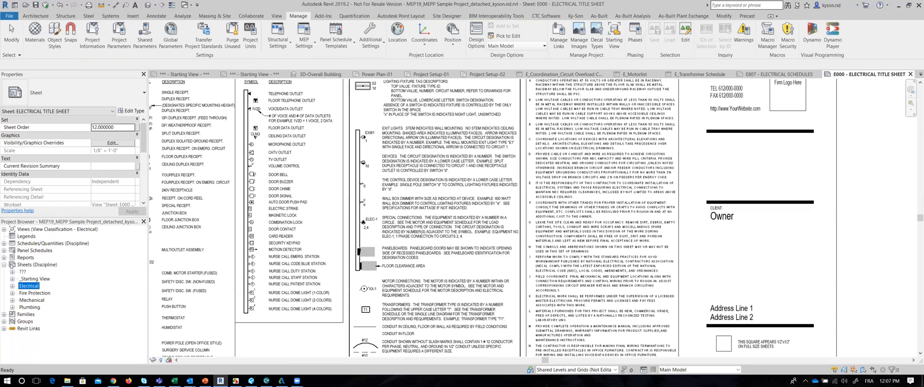
double_click(32, 265)
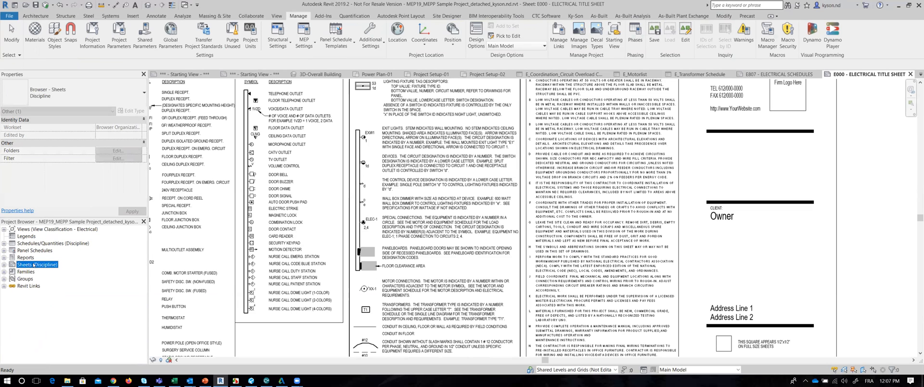
click(5, 230)
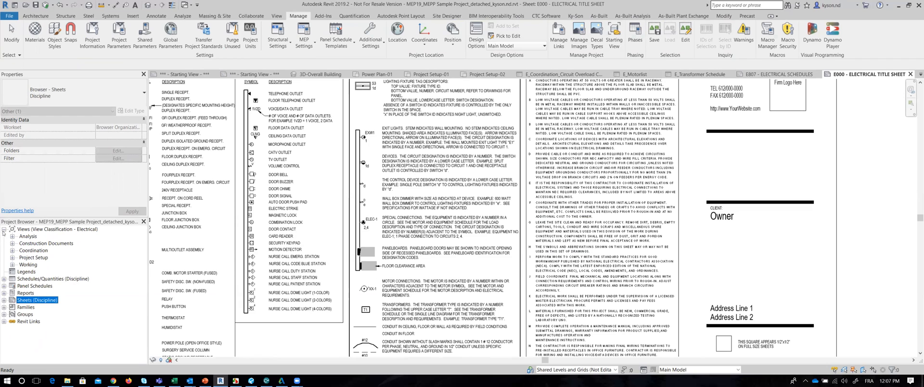
click(4, 229)
Expand the Families branch, look through its categories and expand Lighting Devices to show its loaded families
click(4, 271)
scroll(43, 295, down, 5)
scroll(43, 295, down, 4)
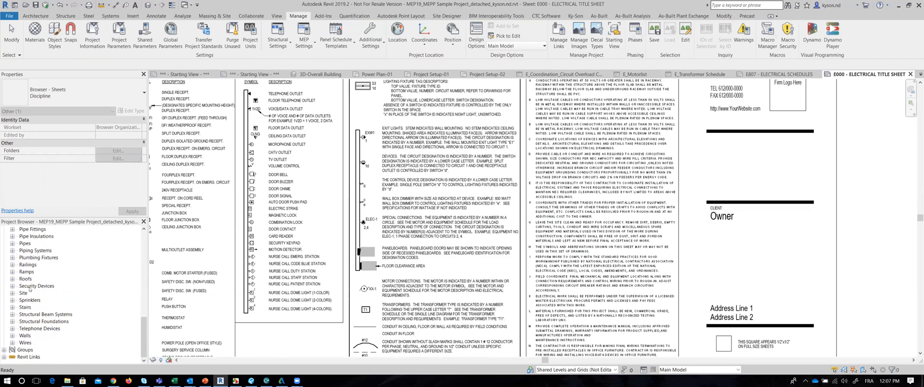
scroll(26, 289, up, 3)
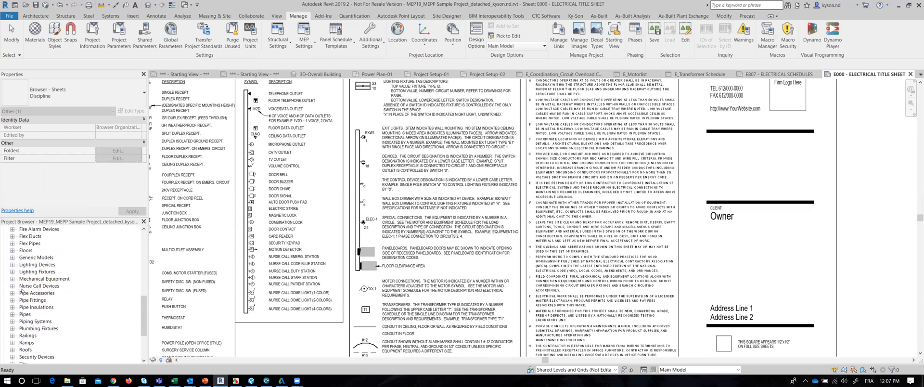
click(12, 265)
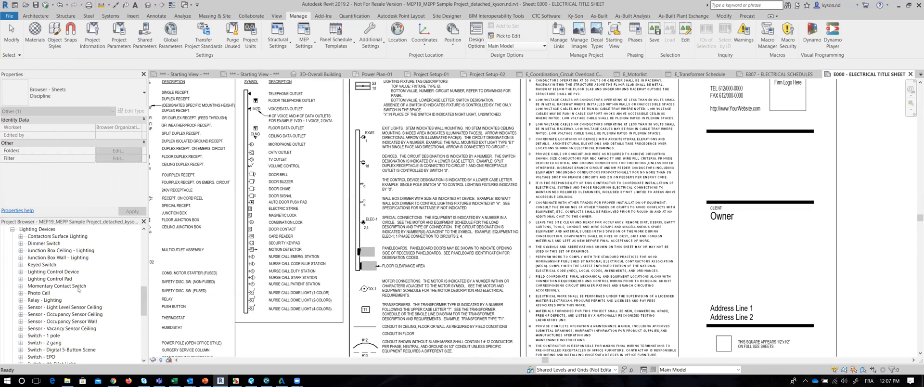
Look through the Lighting Devices and Lighting Fixtures families loaded in the project
scroll(72, 290, down, 2)
scroll(73, 297, down, 2)
scroll(73, 297, up, 5)
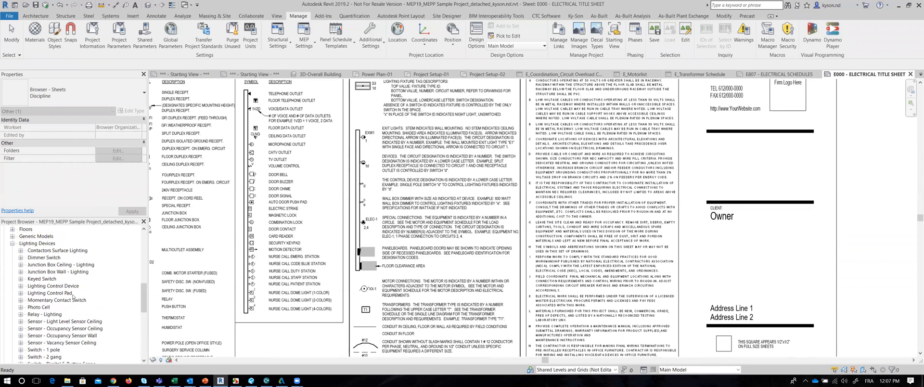
click(12, 244)
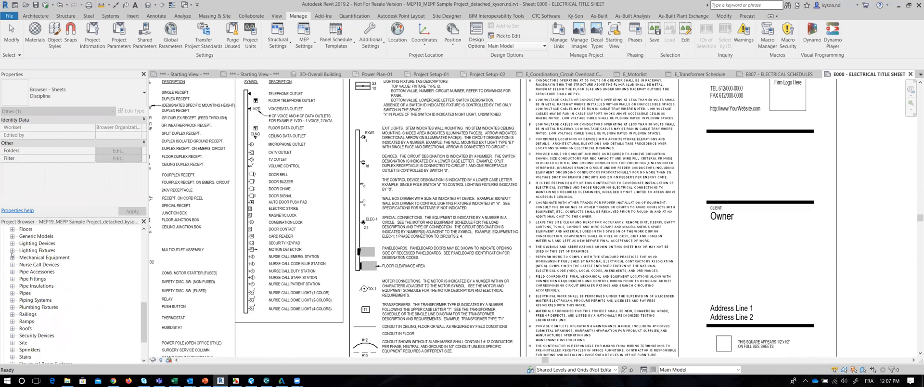
click(12, 250)
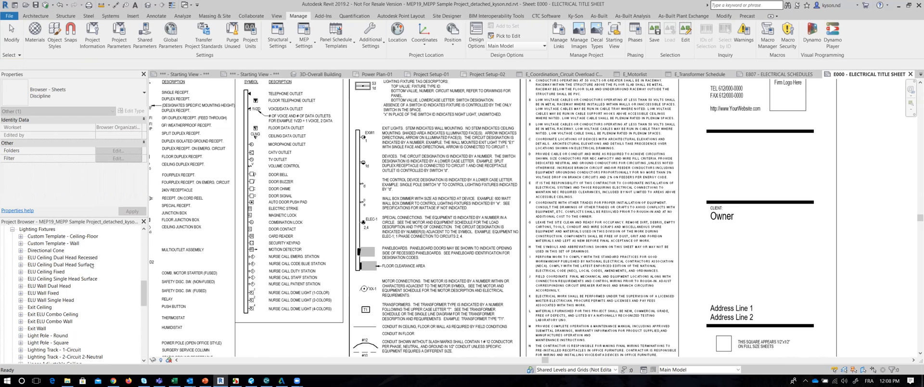
click(12, 229)
Collapse the Families list and open the Power Plan-01 floor plan from the Construction Documents views
scroll(38, 297, up, 4)
scroll(39, 298, up, 8)
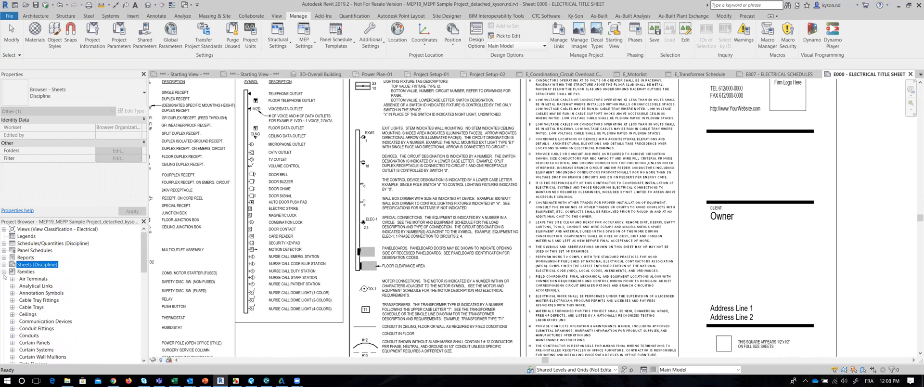
click(4, 272)
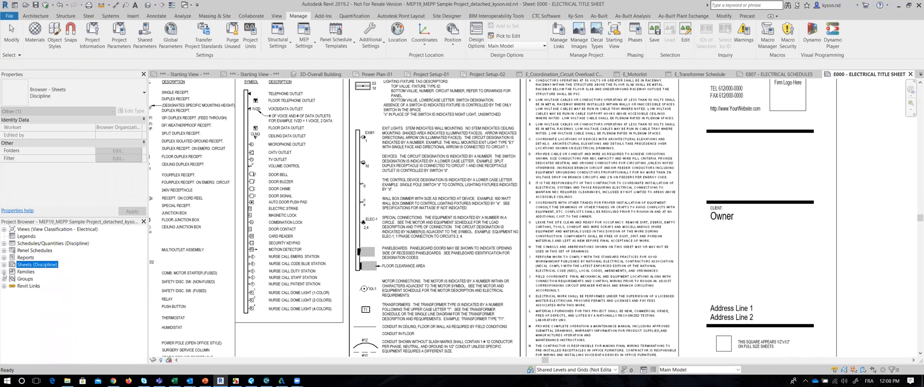
click(3, 229)
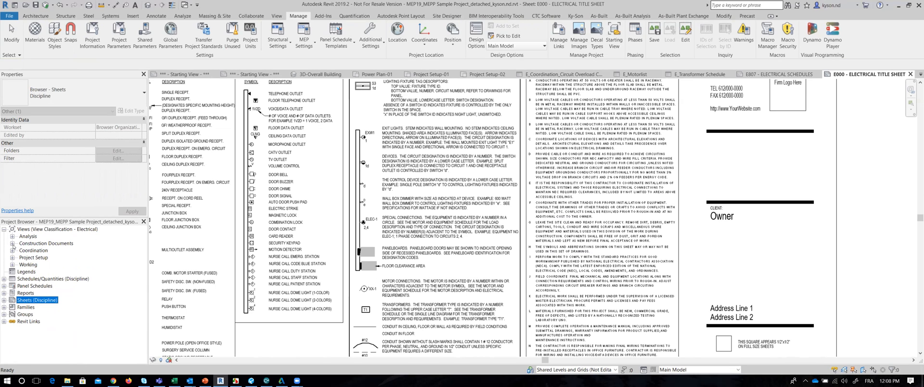
click(13, 243)
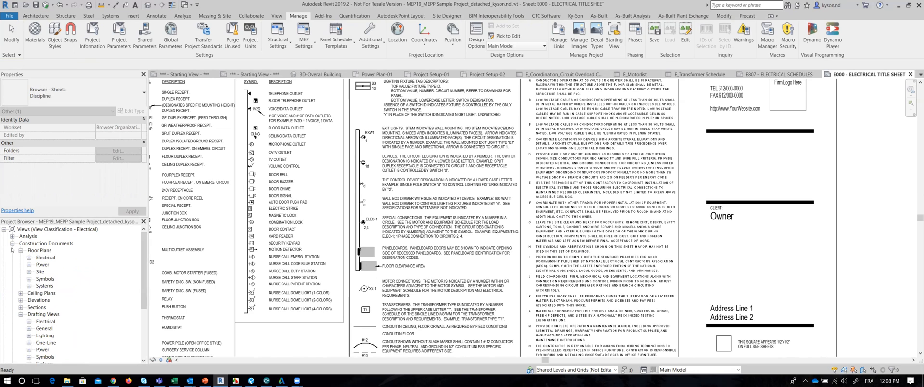
click(30, 265)
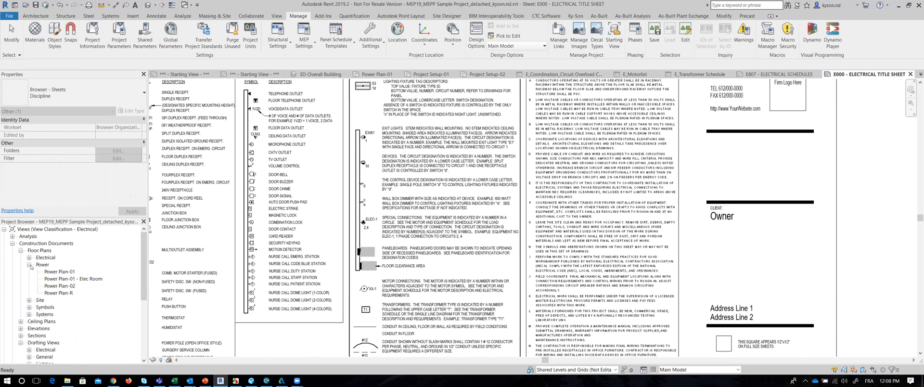
double_click(60, 272)
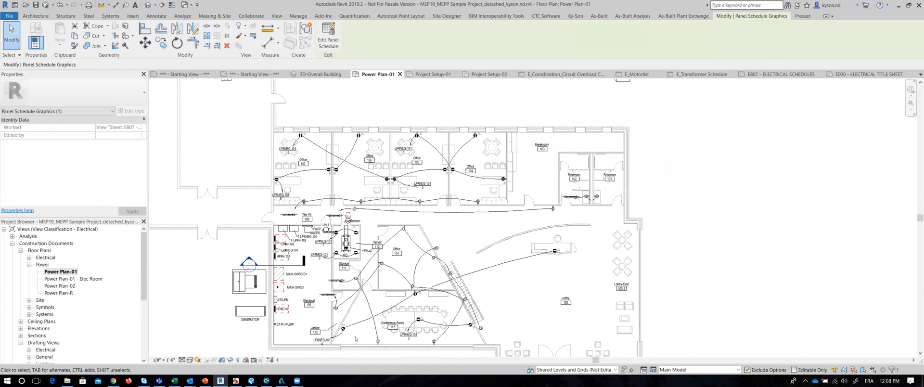
Temporarily hide the electrical equipment tags for the panels and transformers beside the electrical room's outer wall, leaving the equipment itself shown
middle_drag(470, 286, 547, 227)
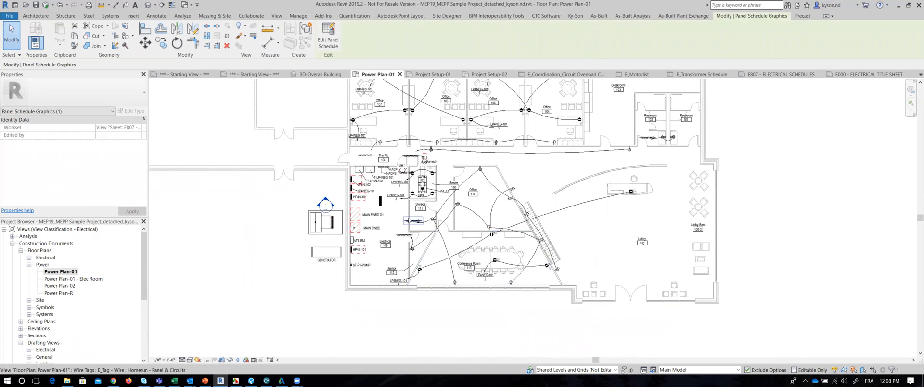
scroll(410, 219, up, 4)
scroll(409, 221, up, 1)
middle_drag(388, 220, 424, 255)
scroll(377, 218, up, 4)
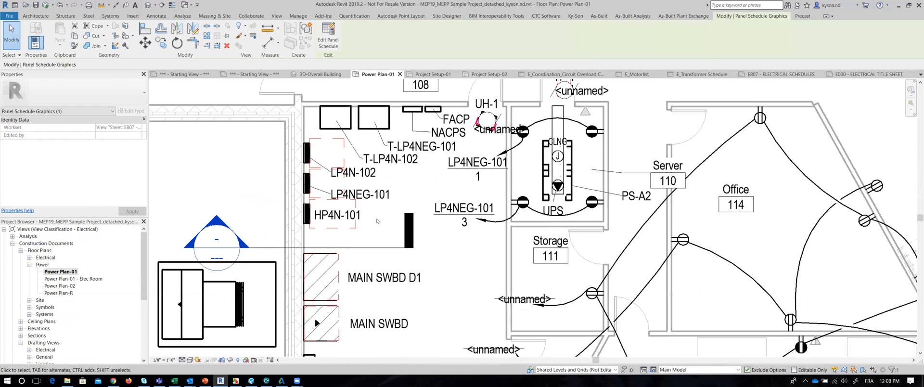
drag(228, 88, 465, 248)
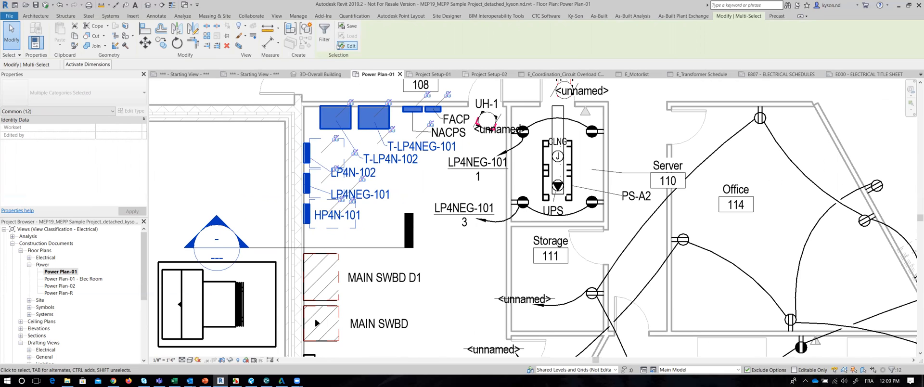
click(324, 34)
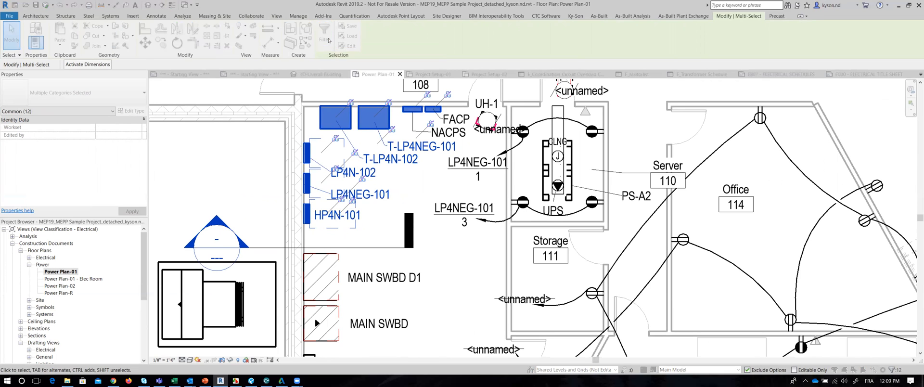
click(534, 95)
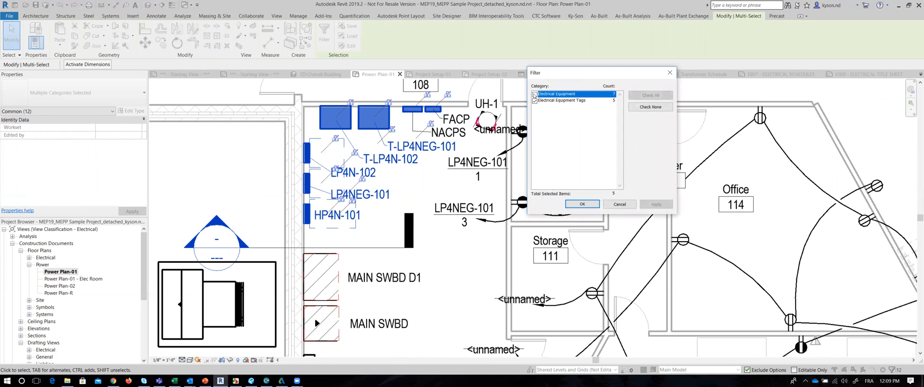
click(583, 204)
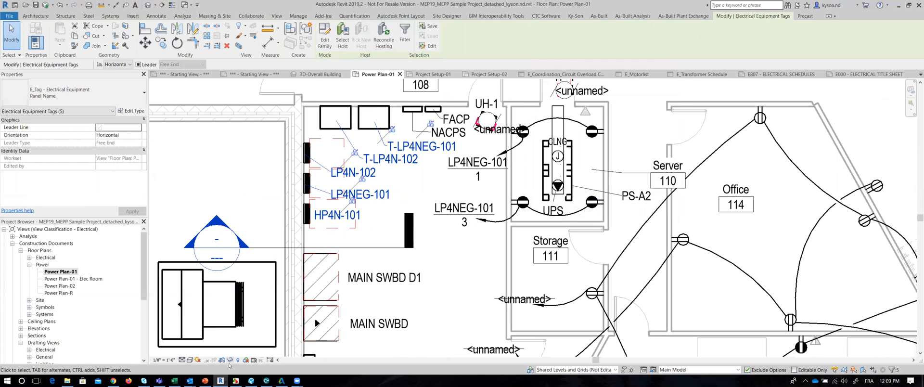
click(230, 360)
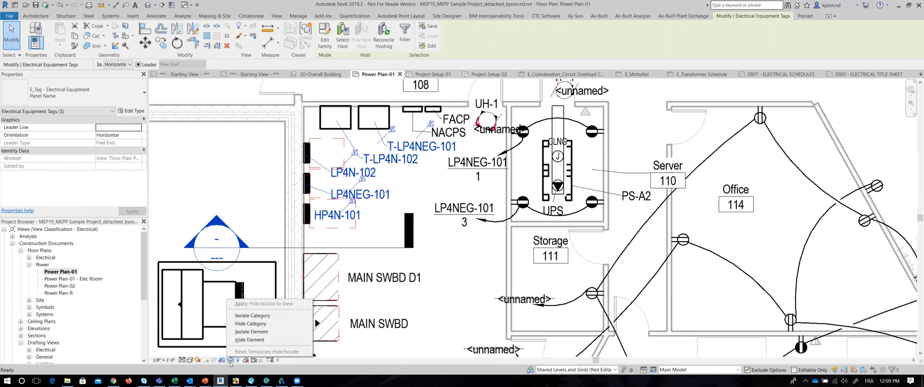
click(244, 340)
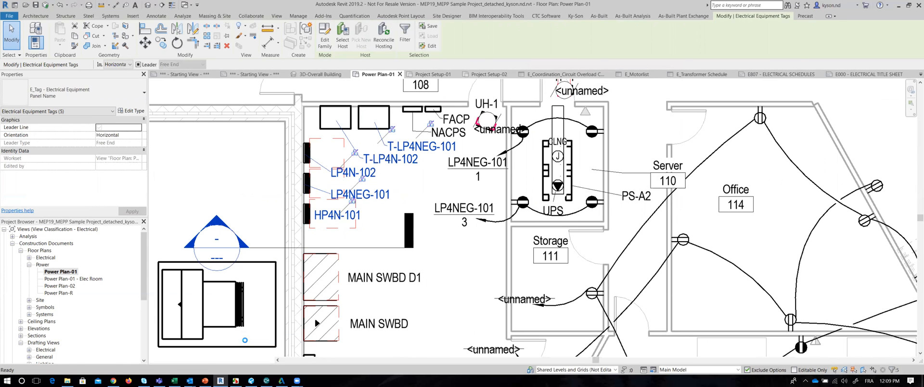
click(272, 233)
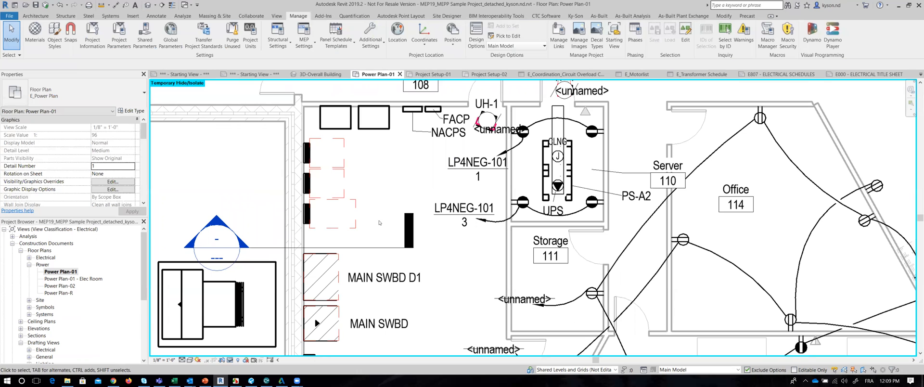
Turn off Clearance Working Space Conditions 2 and 3 for panel HP4N-101 and shift its clearance sideways by about 10 inches
scroll(332, 213, up, 3)
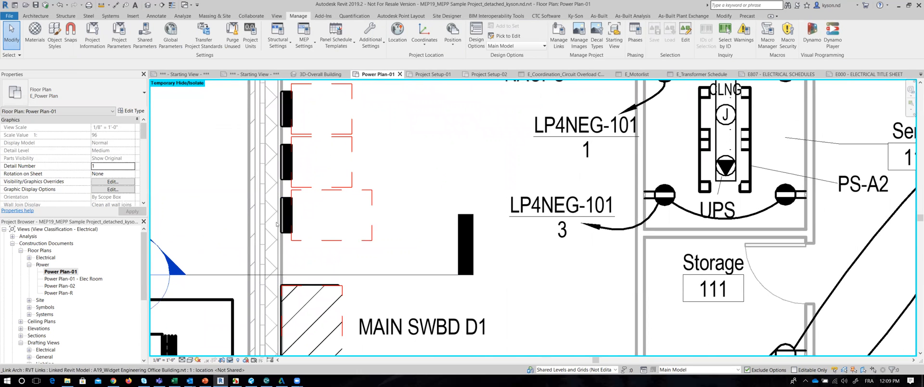
click(371, 203)
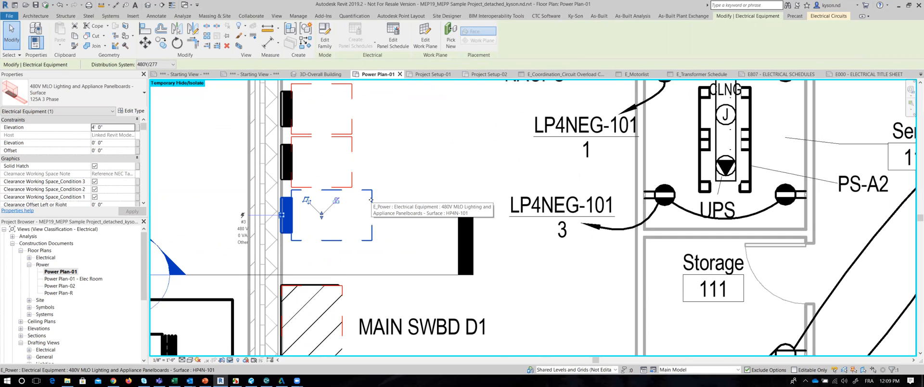
click(184, 190)
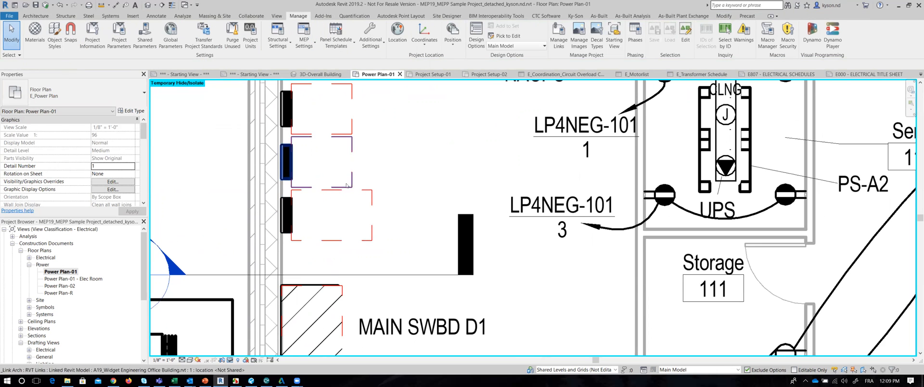
click(371, 199)
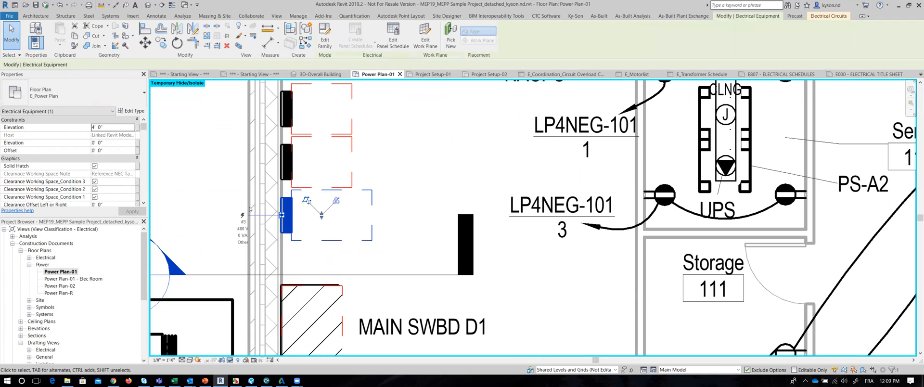
click(95, 190)
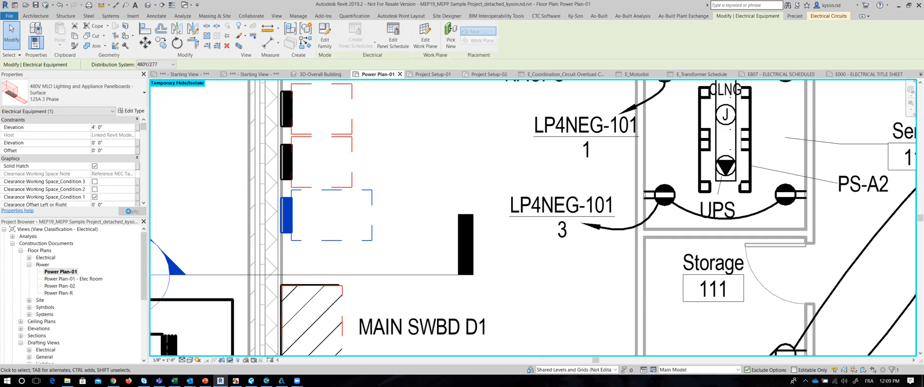
click(131, 211)
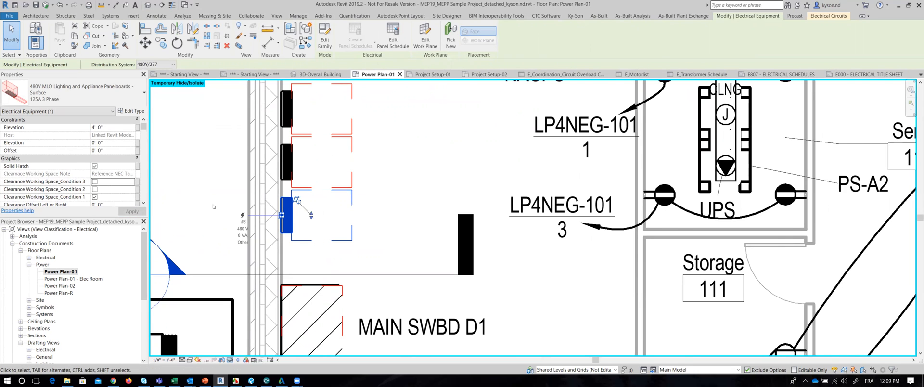
scroll(214, 206, down, 1)
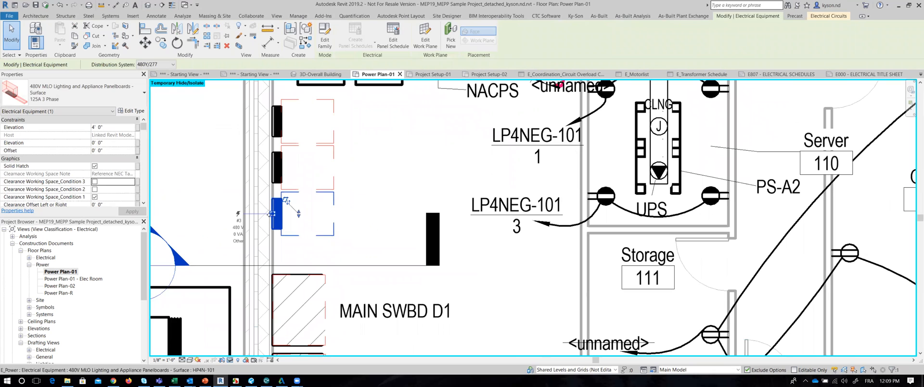
drag(298, 219, 300, 229)
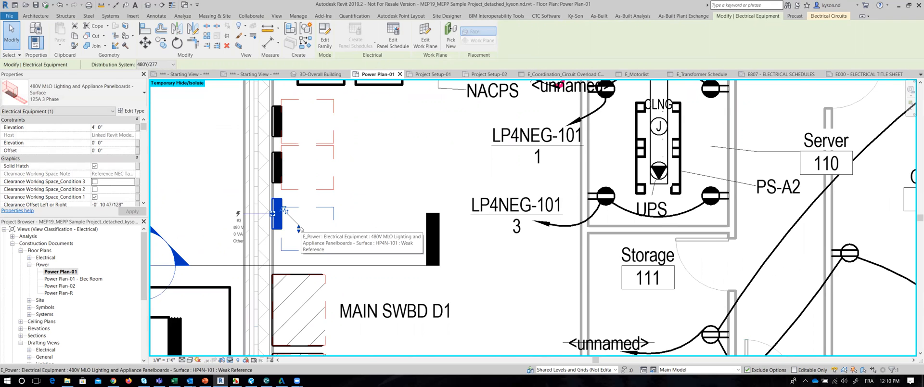
Create a 3D selection box view around the panels, transformers and fire alarm equipment in the electrical room
scroll(301, 230, down, 2)
click(217, 107)
drag(217, 102, 446, 250)
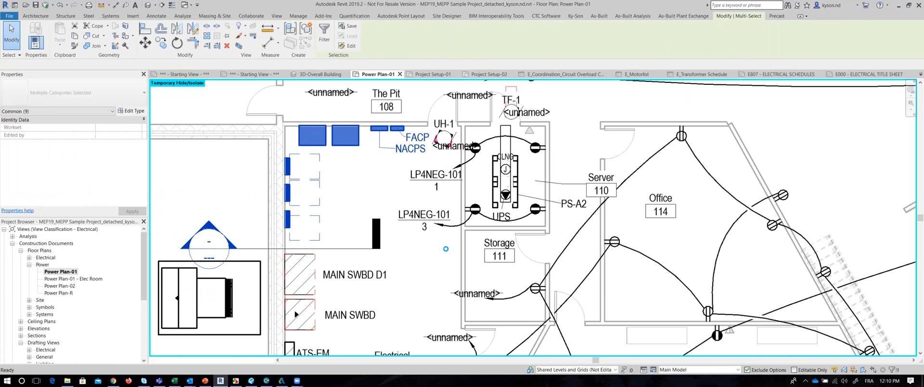
key(b)
key(x)
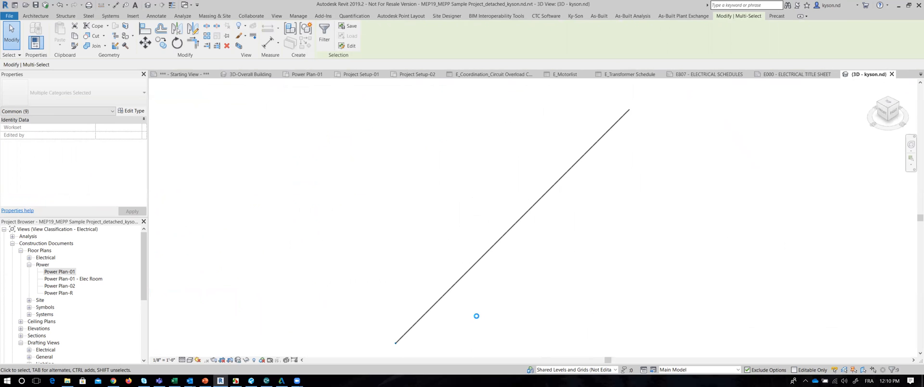
click(427, 331)
scroll(396, 344, up, 4)
middle_drag(394, 348, 484, 252)
scroll(483, 251, up, 10)
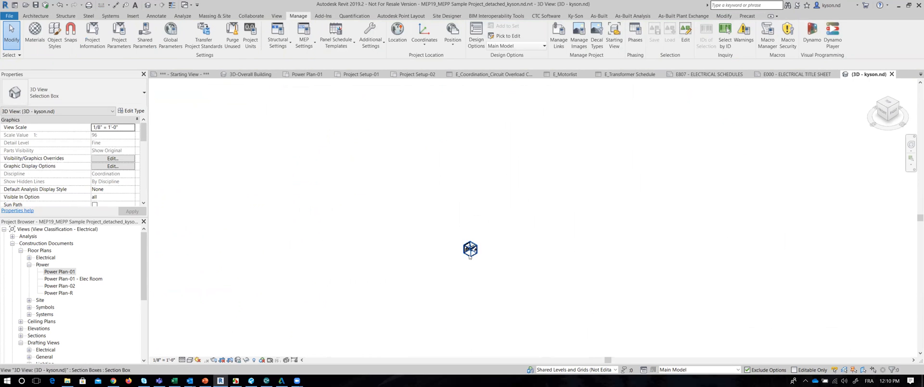
shift+middle_drag(468, 264, 464, 239)
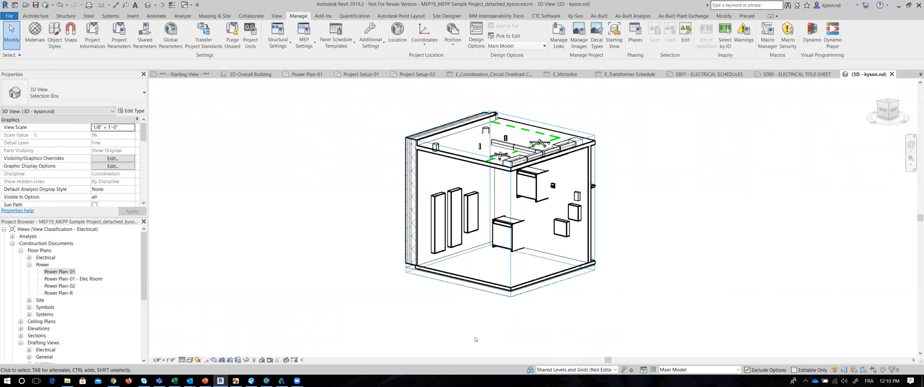
key(v)
key(g)
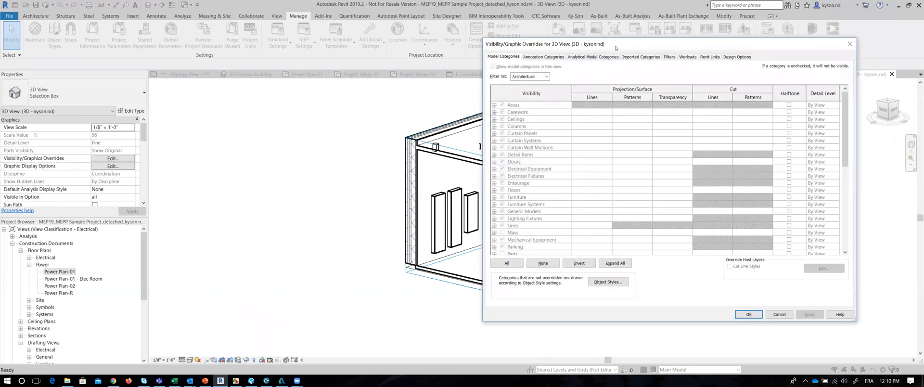
drag(615, 48, 463, 48)
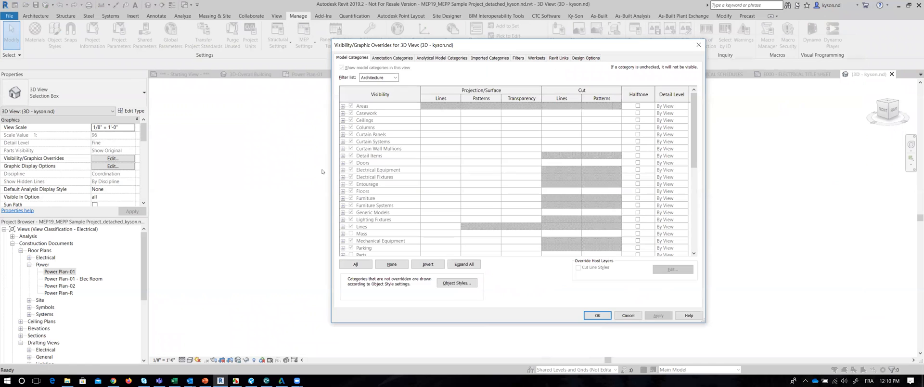
click(698, 45)
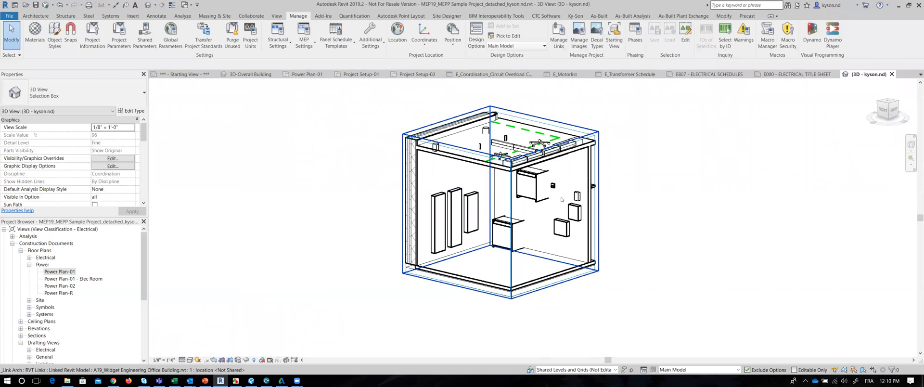
Enable temporary view properties in the 3D view and make the Clearance subcategory of Generic Models visible
click(270, 360)
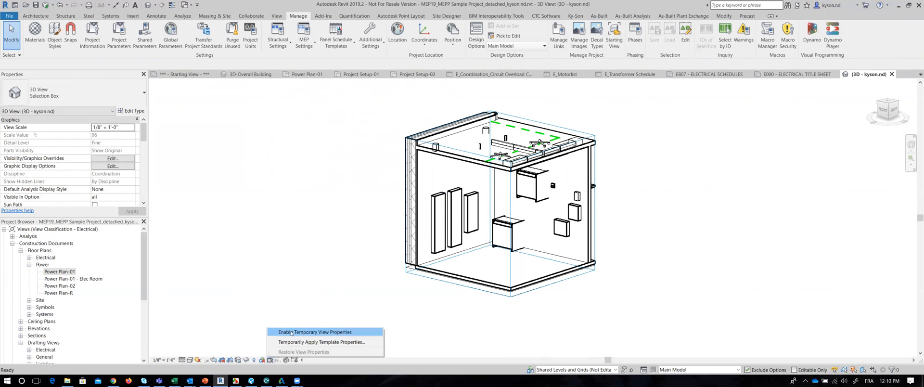
click(290, 332)
key(v)
key(v)
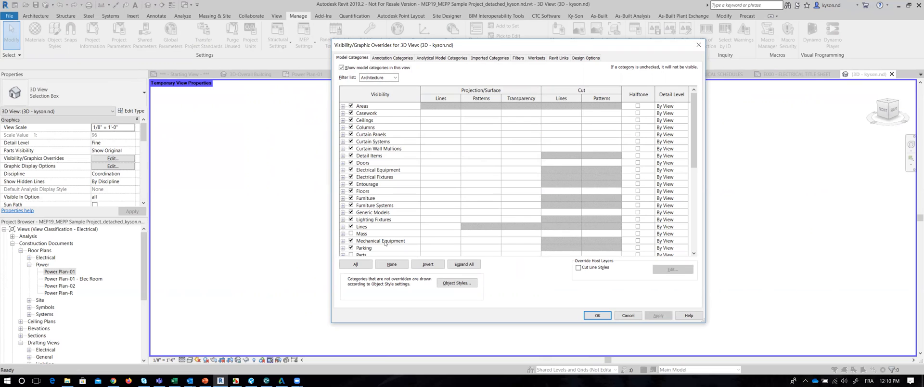
click(343, 212)
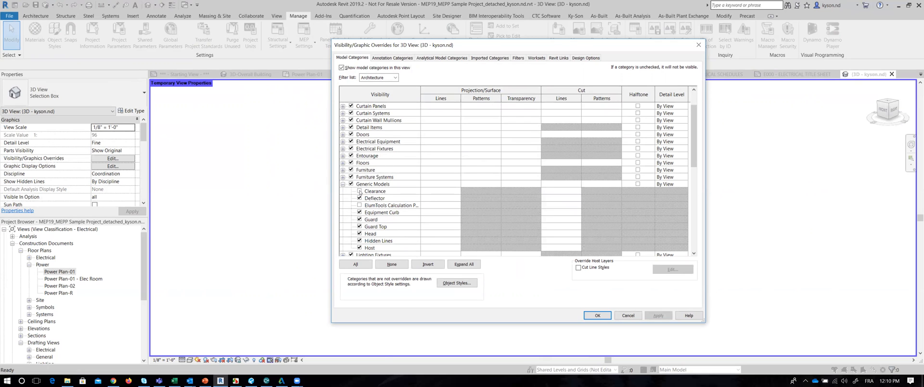
click(359, 191)
click(658, 316)
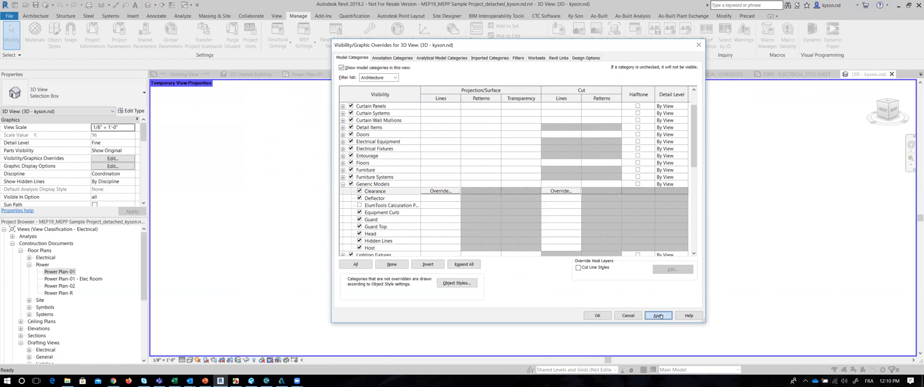
click(597, 315)
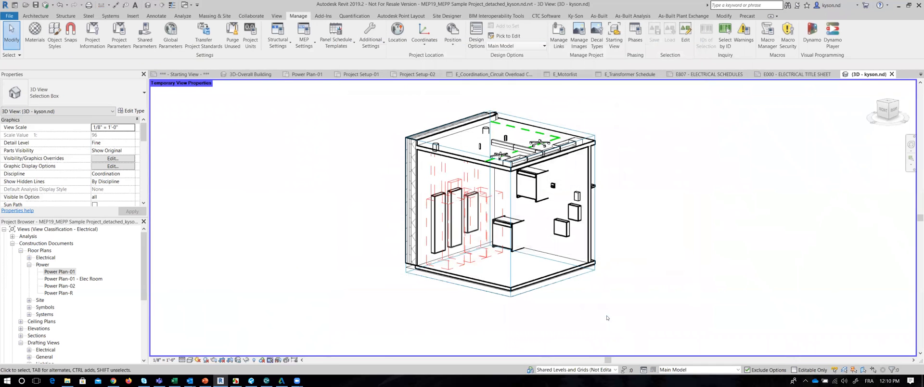
Change the 3D view's visual style to show coloured surfaces and inspect the panels' clearance volumes up close
click(190, 360)
click(212, 337)
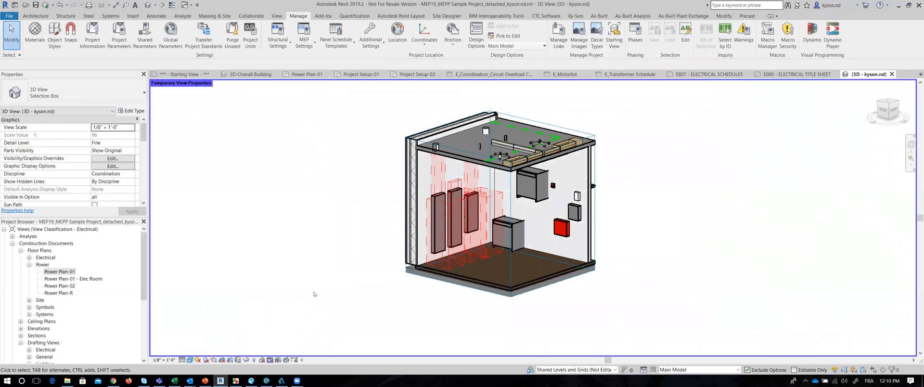
scroll(320, 285, up, 3)
mouse_move(319, 284)
shift+middle_down()
mouse_move(340, 295)
mouse_move(351, 269)
mouse_move(335, 288)
shift+middle_up()
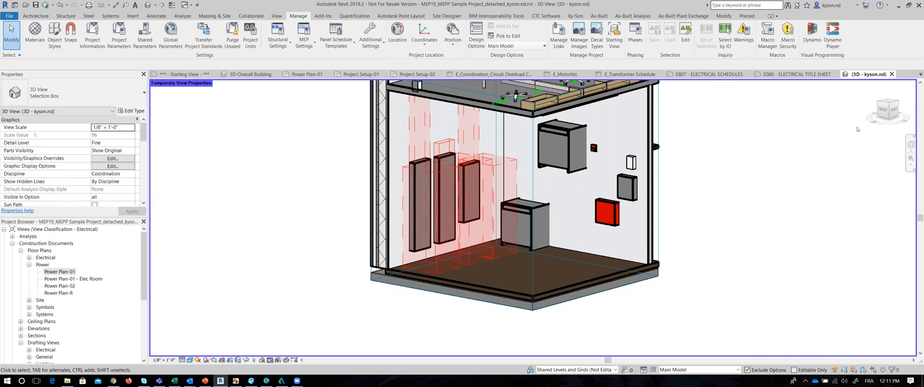
Return to the Power Plan-01 floor plan and bring up the receptacles on the wall between Restrooms 102 and 101
click(796, 75)
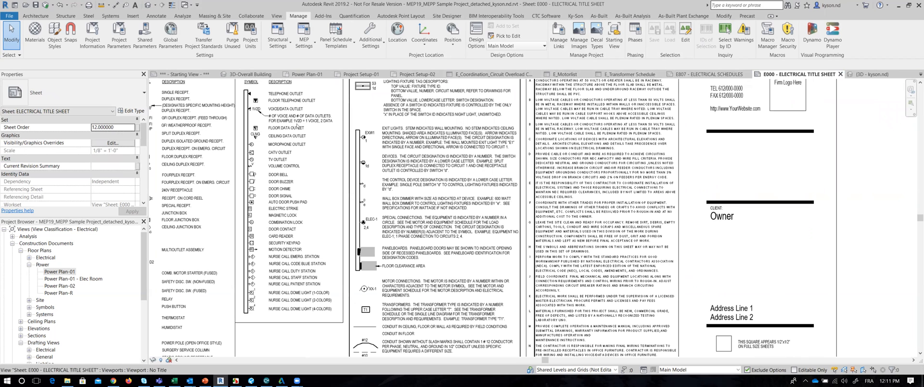
double_click(67, 272)
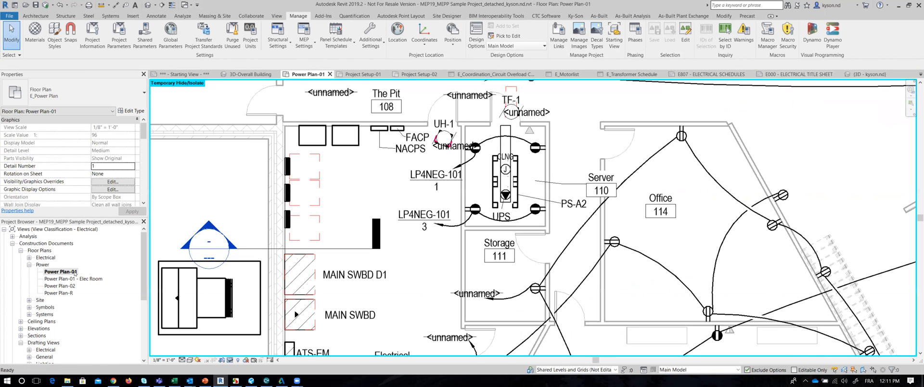
scroll(795, 164, down, 4)
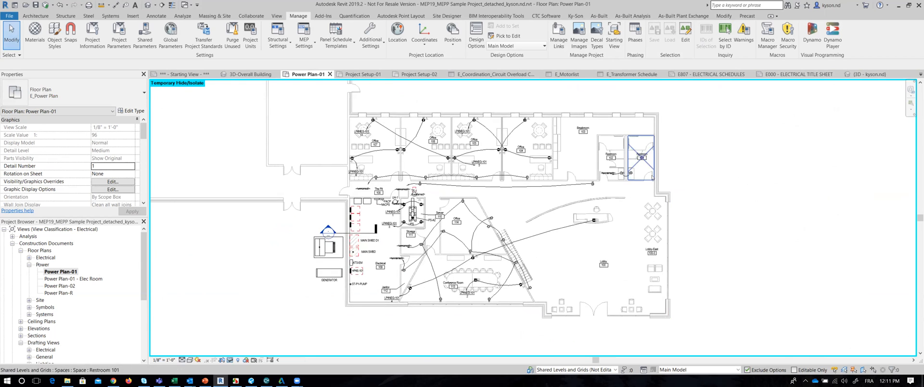
scroll(789, 168, up, 5)
middle_drag(571, 176, 540, 235)
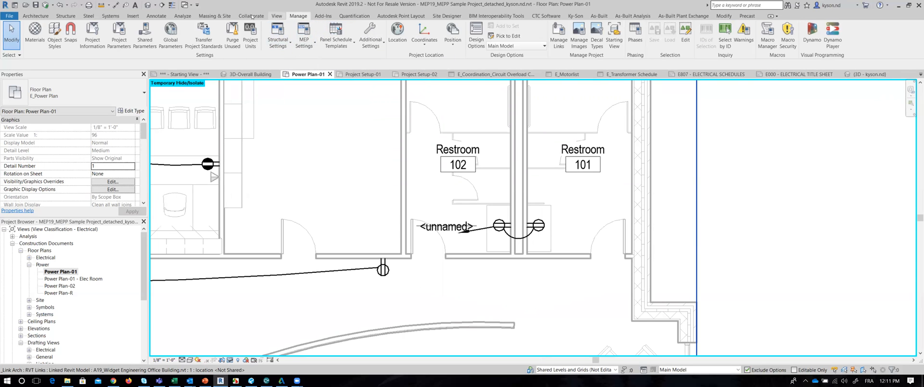
Tag the Restroom 101 receptacle by category, using a horizontal tag with an attached-end leader
click(156, 15)
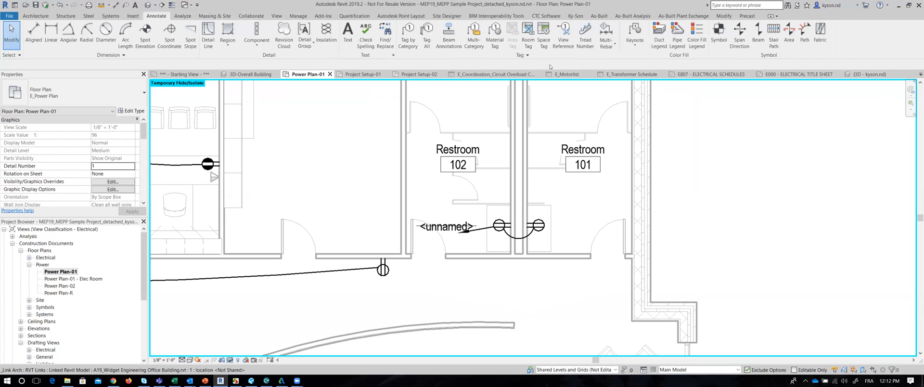
click(411, 36)
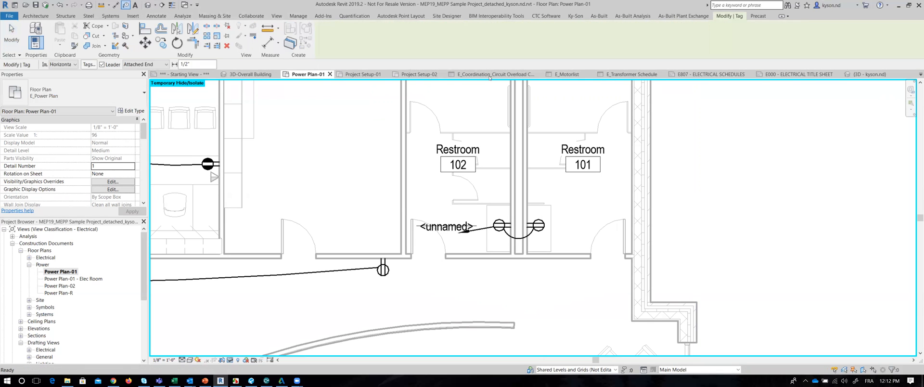
click(552, 224)
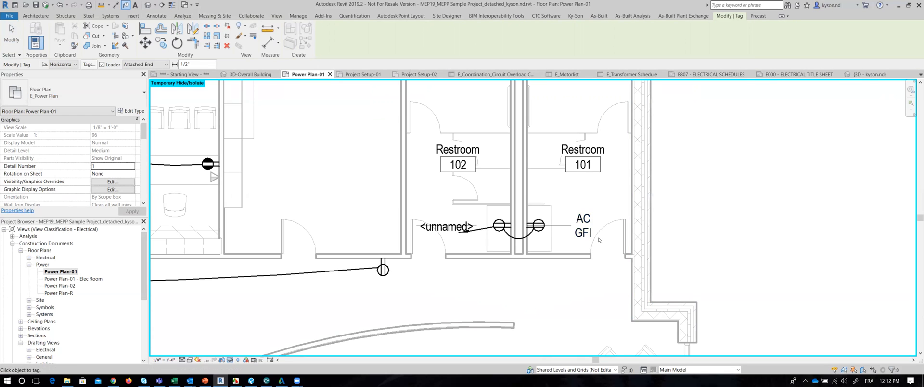
Enable temporary view properties in the plan, preview the restroom receptacles at Fine detail, and return the detail level to Medium
scroll(595, 238, up, 3)
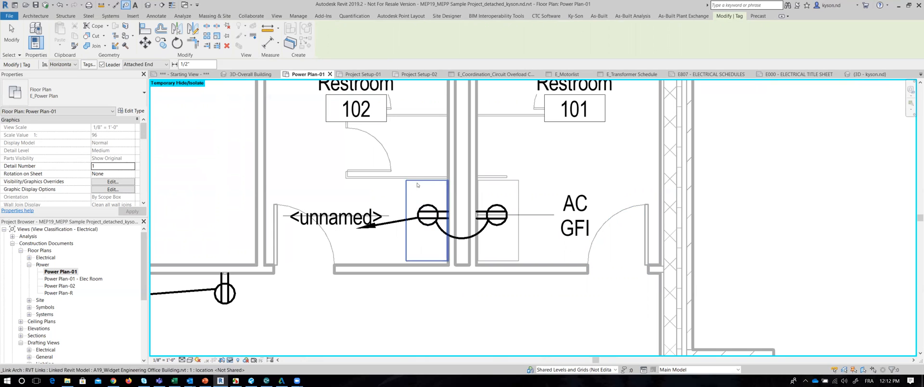
click(253, 360)
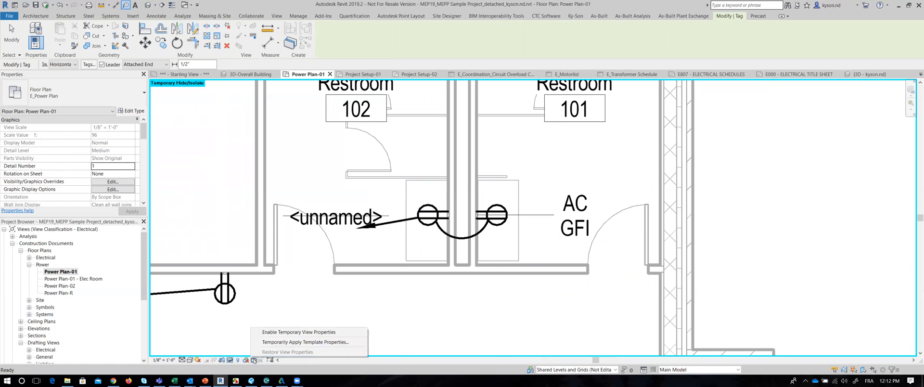
click(279, 332)
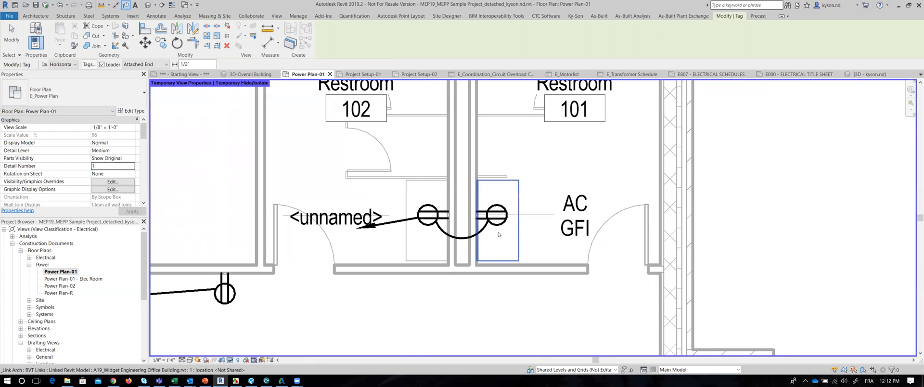
scroll(499, 234, up, 5)
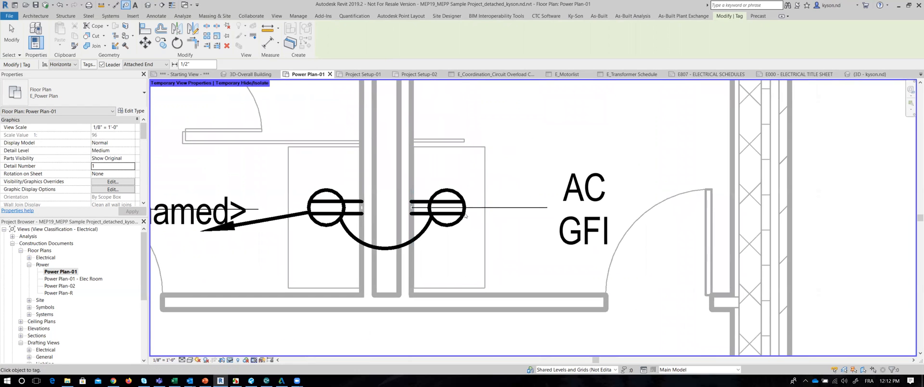
click(190, 360)
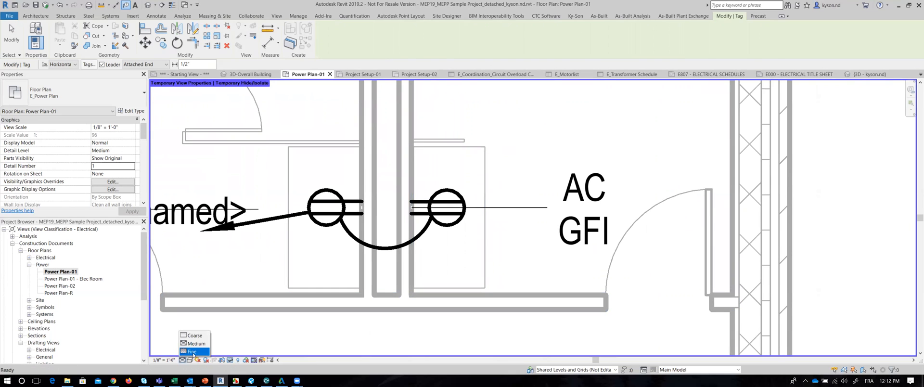
click(194, 352)
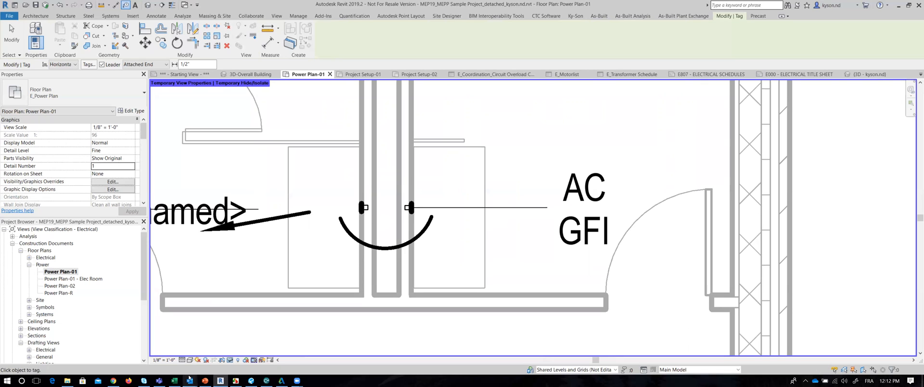
click(183, 360)
click(189, 344)
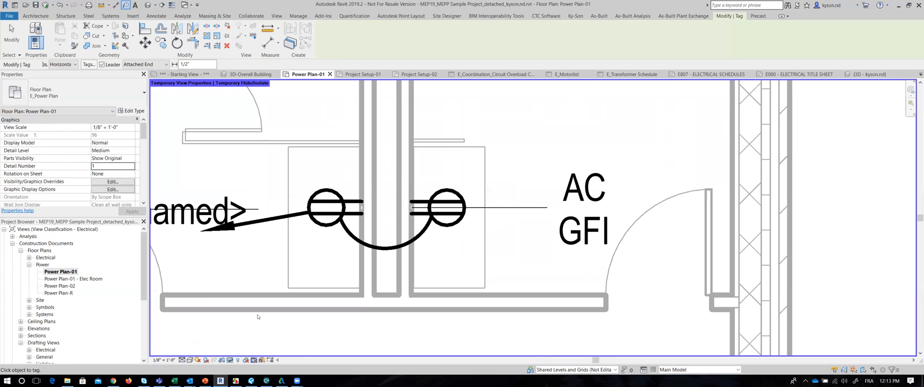
Add a second tag to the Restroom 101 receptacle and move it slightly above the first with an angled leader
click(450, 227)
click(453, 225)
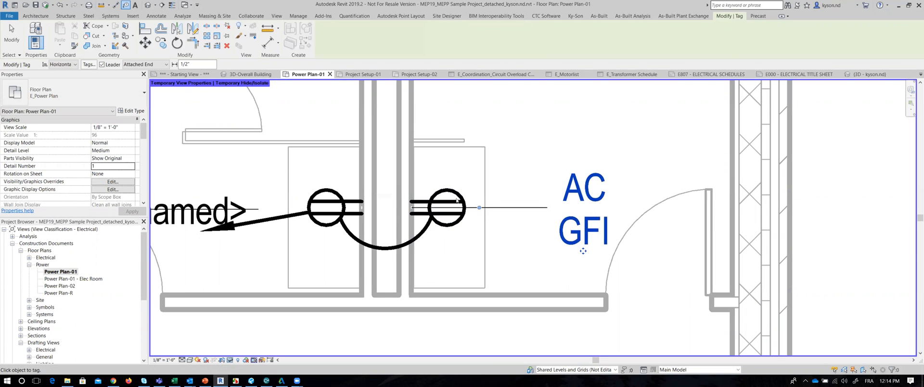
drag(583, 251, 492, 266)
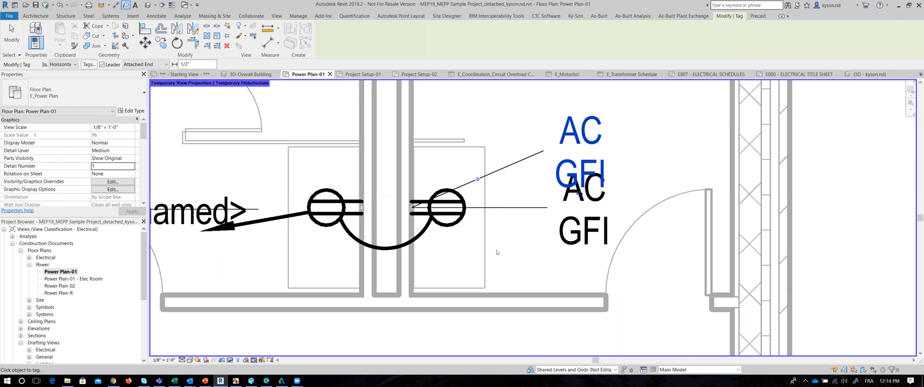
click(455, 225)
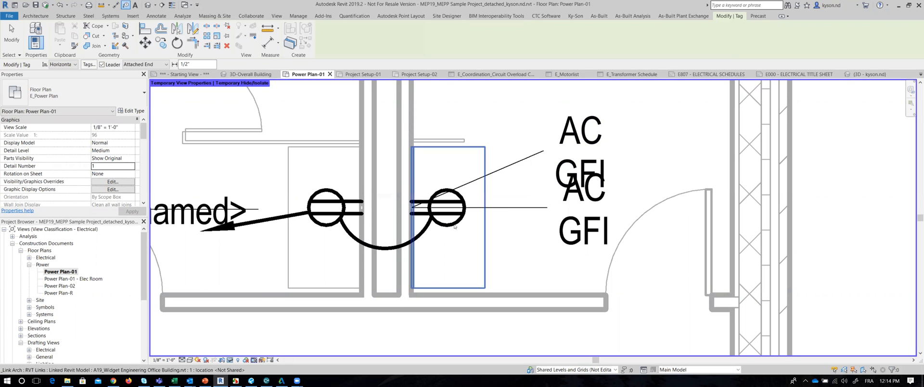
key(Escape)
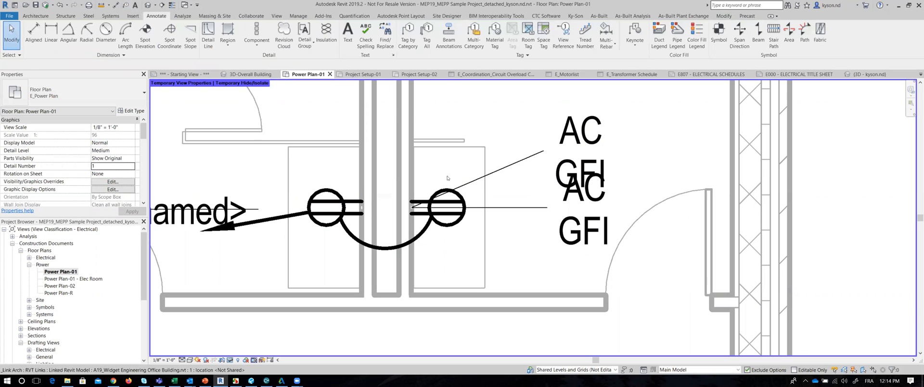
Shift the Restroom 101 receptacle's plan symbol up along the wall with its offset grip, leaving the device in place
click(461, 202)
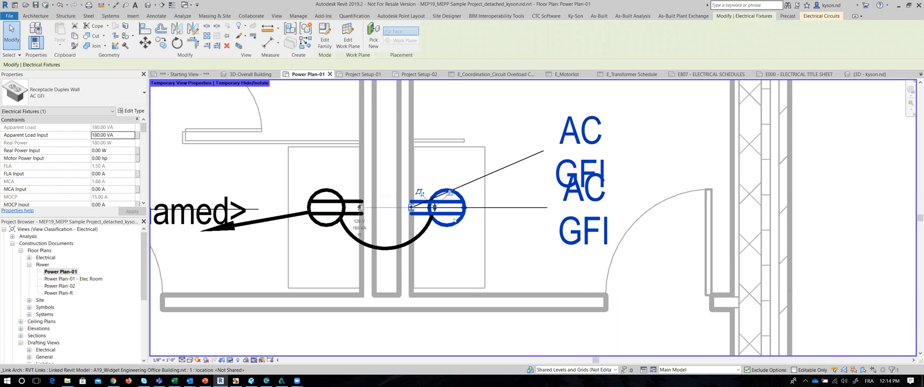
drag(434, 208, 434, 186)
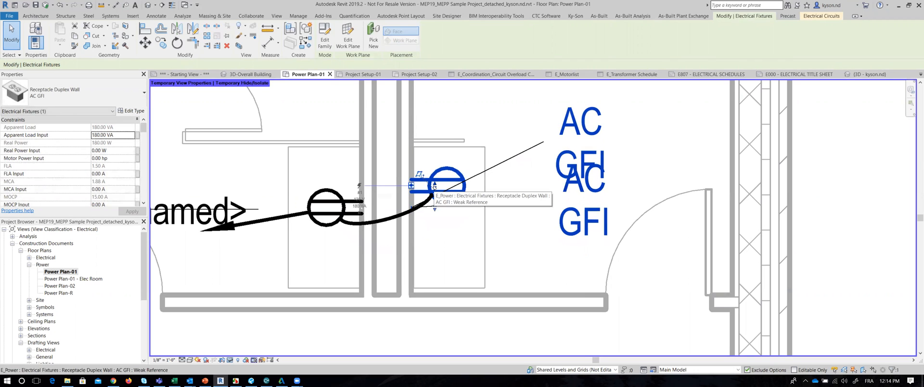
drag(434, 186, 434, 180)
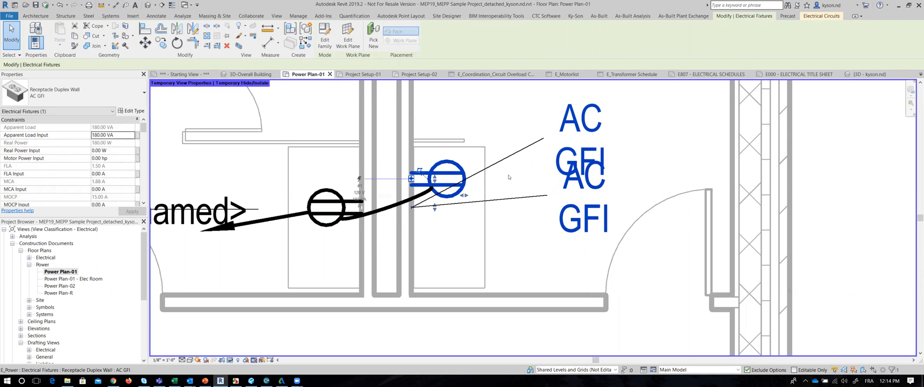
click(571, 226)
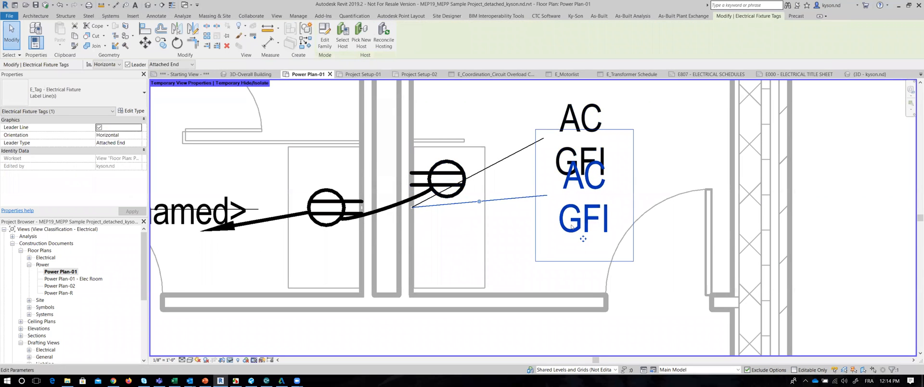
key(Escape)
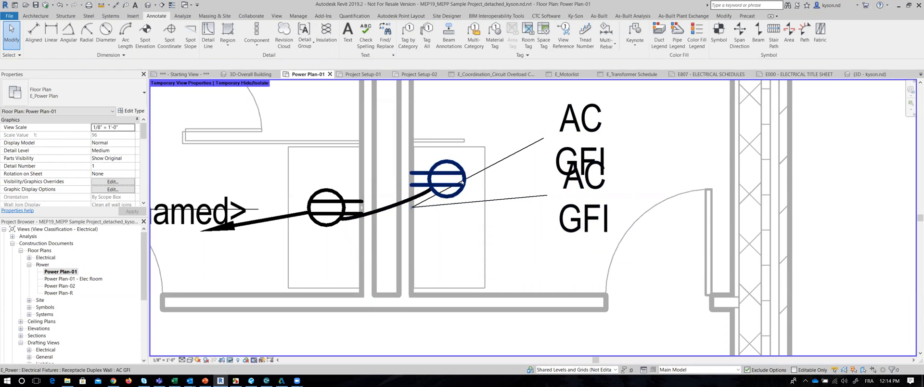
Compare the shifted receptacle symbol with the actual device by switching the plan to Fine detail and back to Medium
click(182, 360)
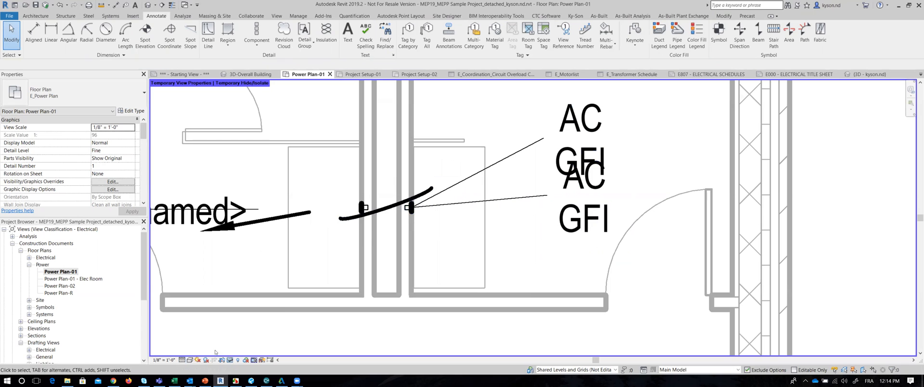
click(182, 360)
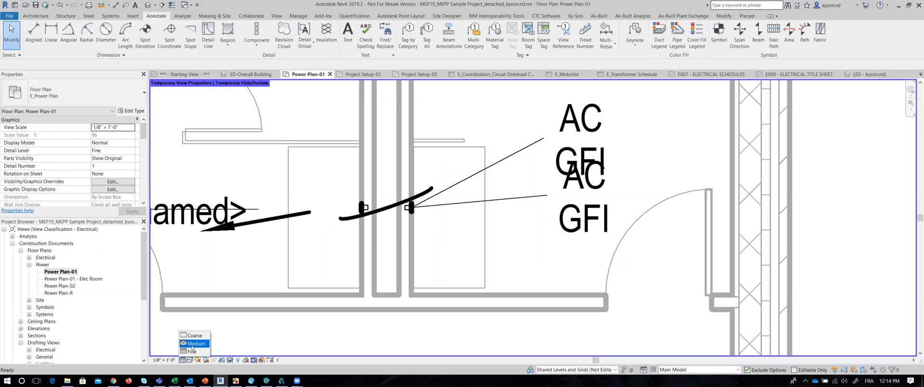
click(192, 344)
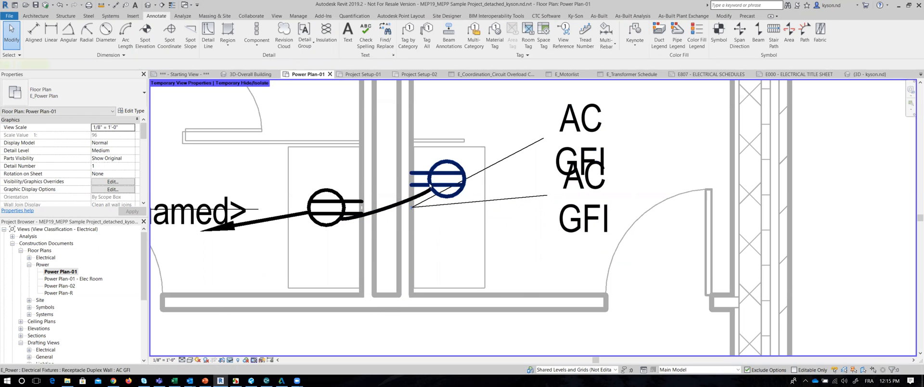
Set the Restroom 101 receptacle's Offset to 1' 0" to shift its plan symbol off the wall
click(430, 186)
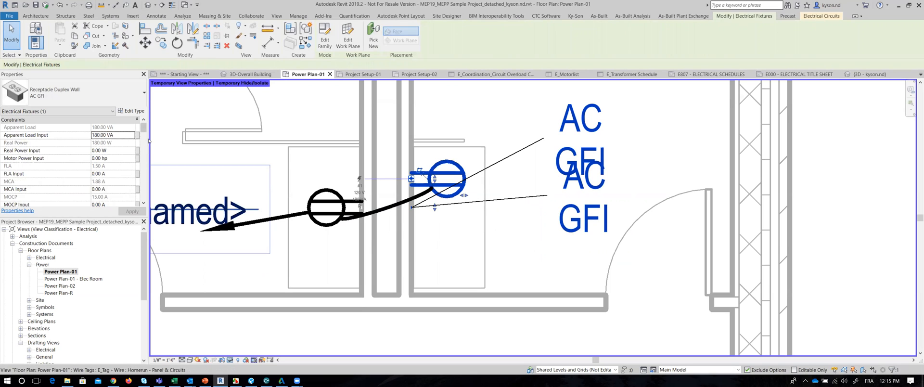
scroll(145, 132, down, 1)
scroll(144, 132, down, 3)
click(112, 175)
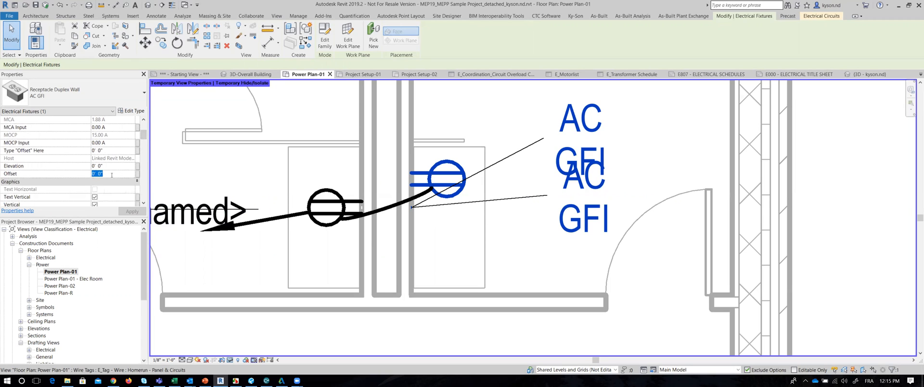
text(1)
click(133, 211)
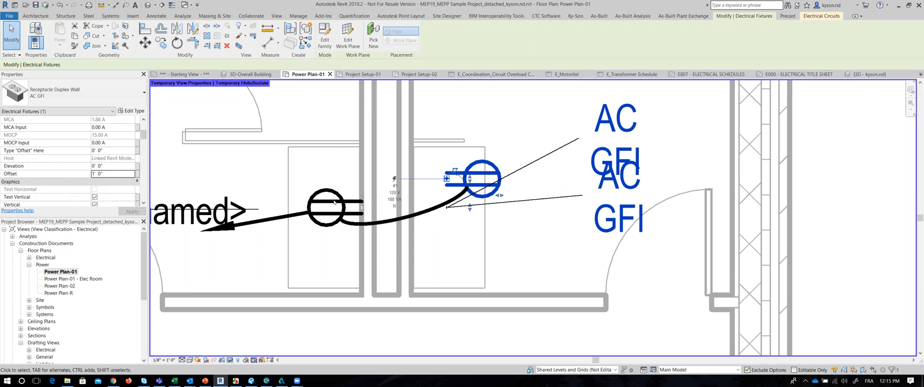
scroll(335, 202, down, 3)
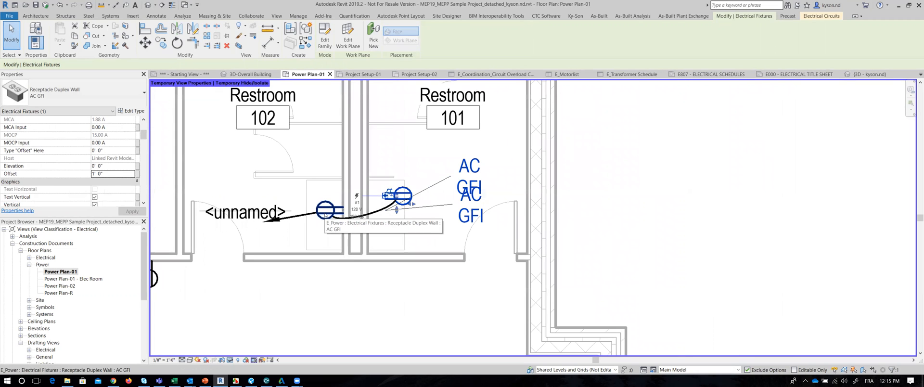
scroll(326, 214, down, 3)
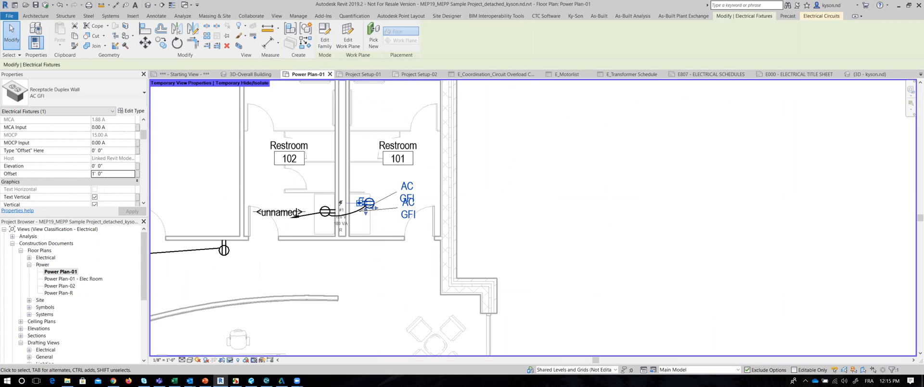
Open the Working-Power Plan-01 floor plan from the working power views
click(12, 243)
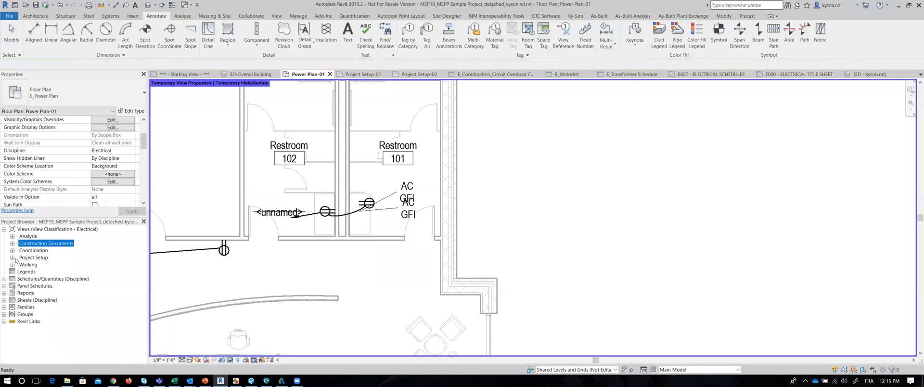
click(12, 264)
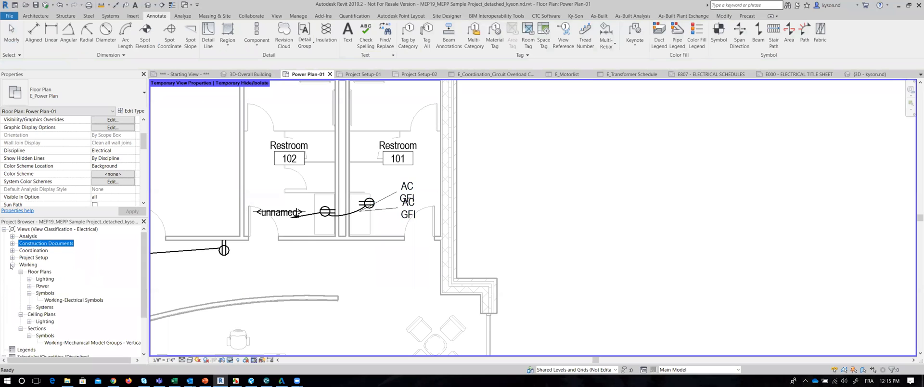
click(30, 287)
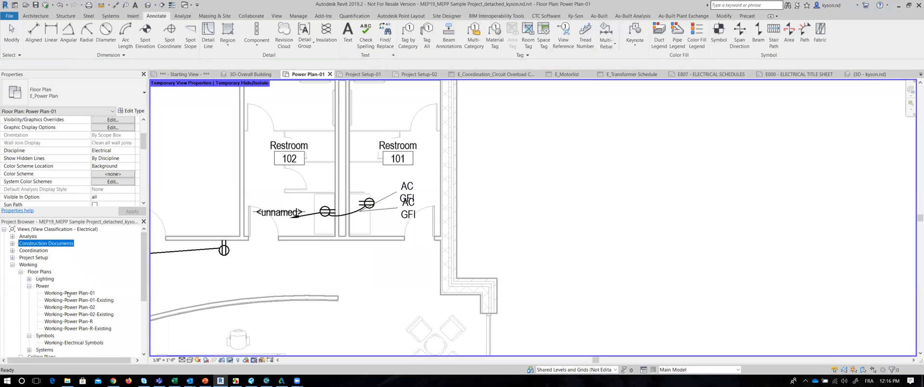
click(68, 293)
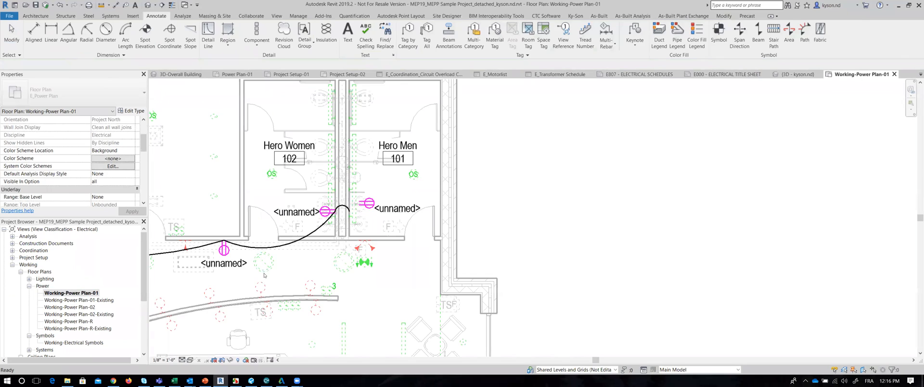
Examine how the offset receptacle in Hero Men 101 and the surrounding power and lighting devices display in the working plan
click(367, 204)
scroll(365, 278, down, 5)
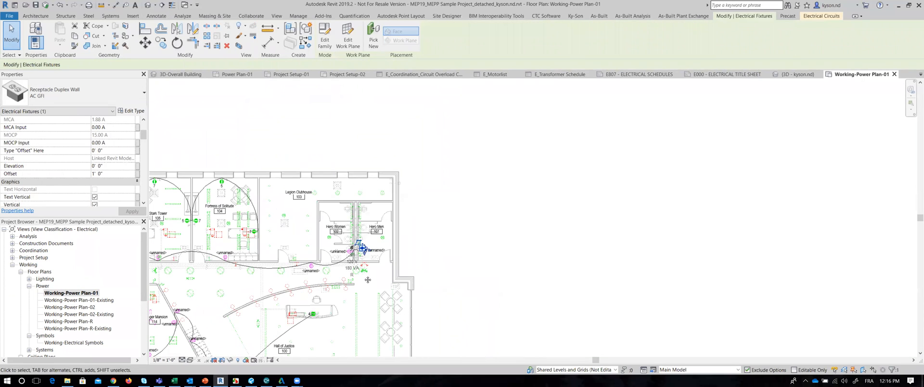
middle_drag(434, 230, 479, 207)
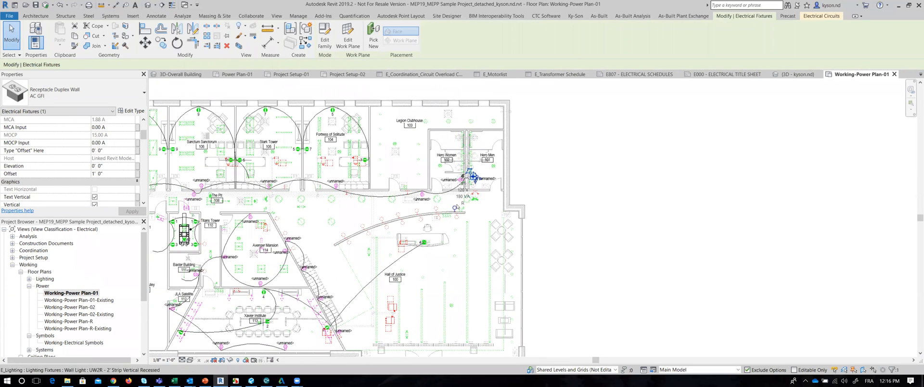
scroll(457, 207, up, 3)
middle_drag(453, 190, 492, 196)
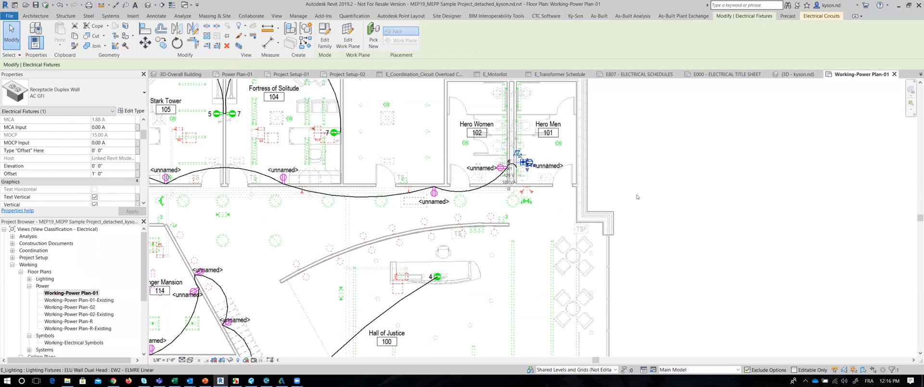
scroll(566, 203, up, 2)
middle_drag(474, 215, 567, 204)
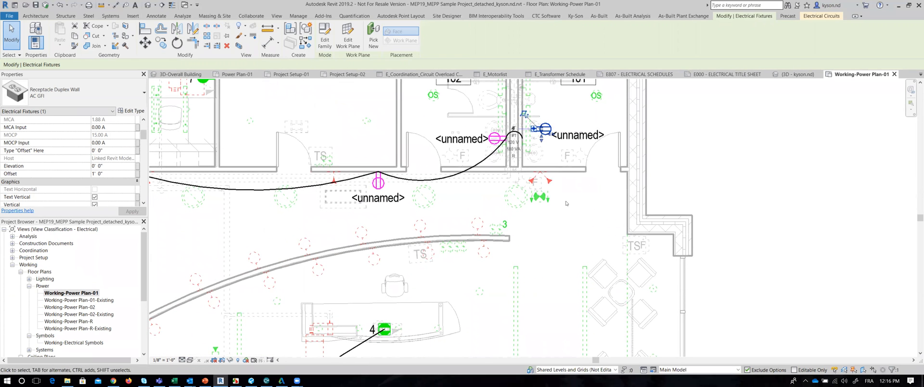
scroll(567, 203, down, 1)
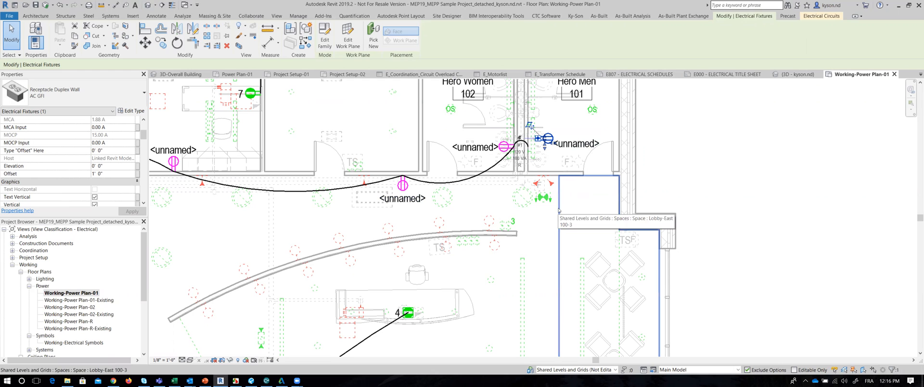
scroll(543, 144, up, 2)
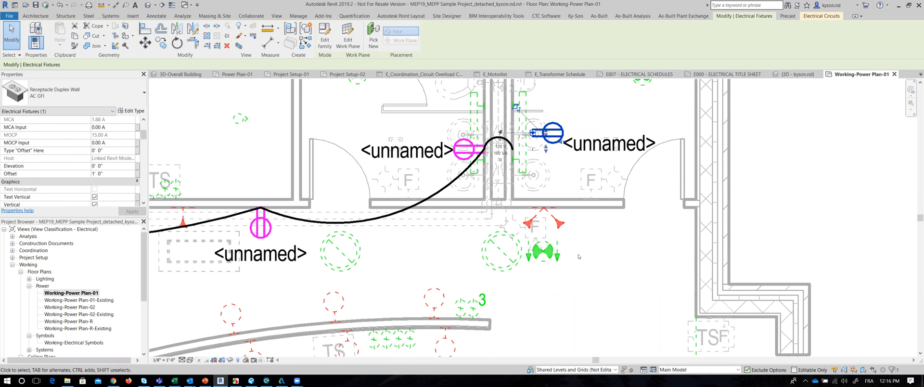
middle_drag(579, 256, 568, 334)
key(Escape)
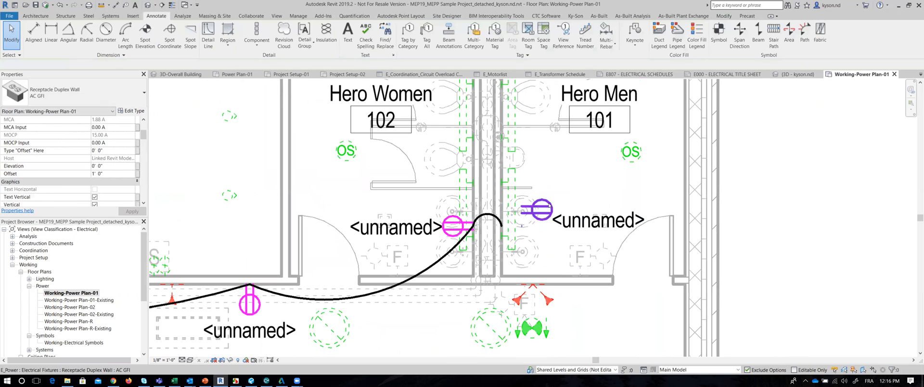
Copy the Hero Men 101 receptacle a short distance up along the same restroom wall
click(549, 206)
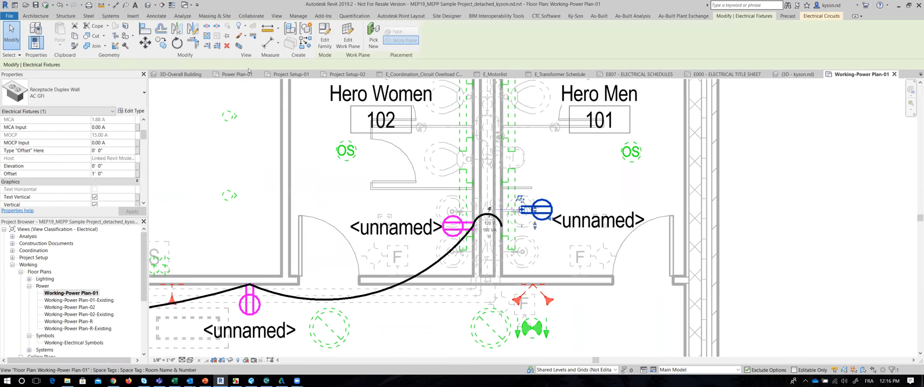
click(162, 44)
click(498, 208)
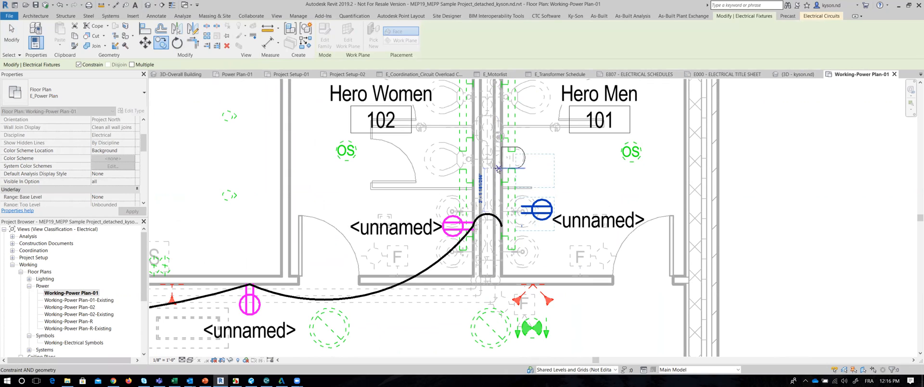
click(499, 169)
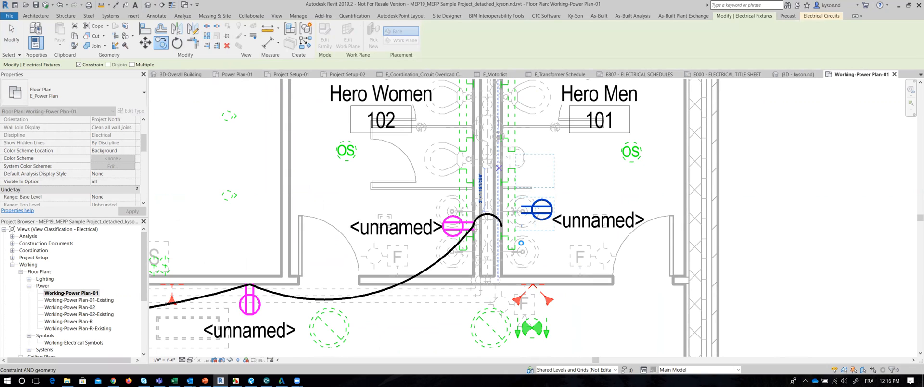
key(Escape)
Temporarily apply the E_Lighting Plan view template to the working power plan
scroll(564, 182, down, 6)
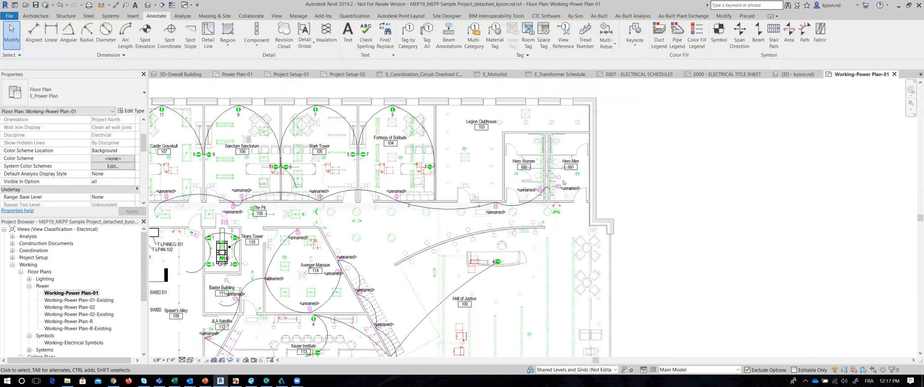
scroll(564, 182, down, 3)
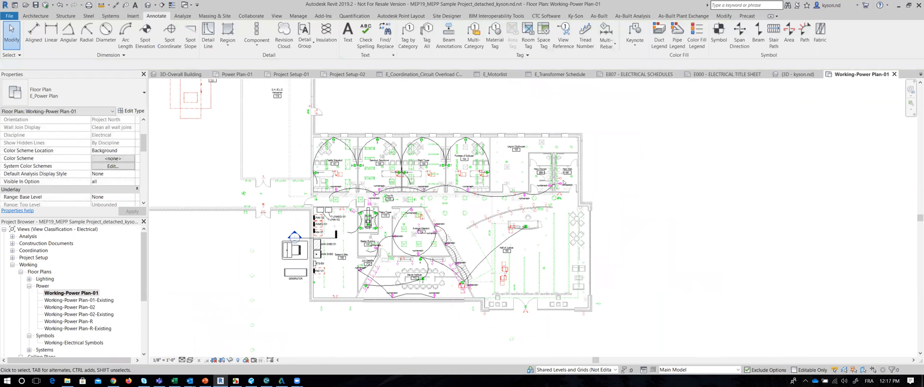
scroll(564, 182, up, 4)
scroll(564, 183, up, 3)
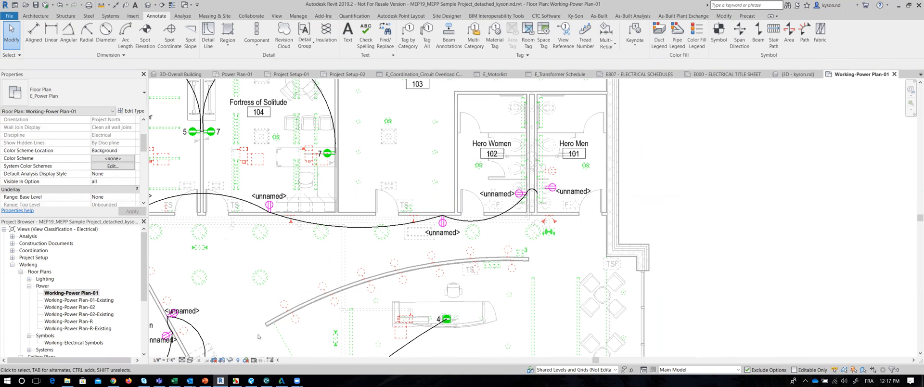
click(253, 360)
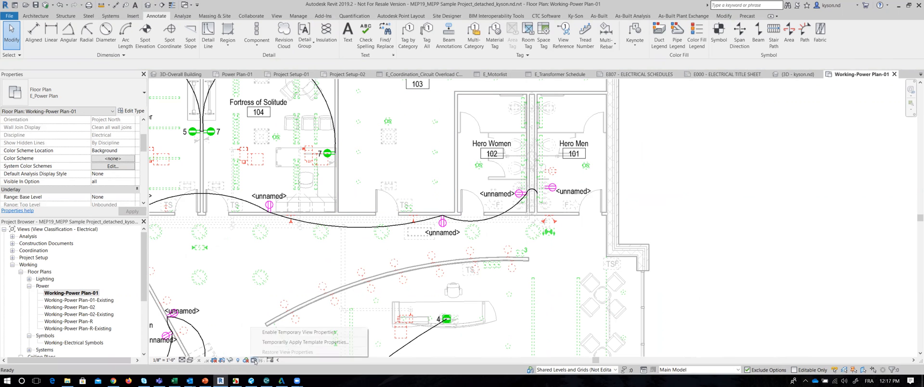
click(280, 342)
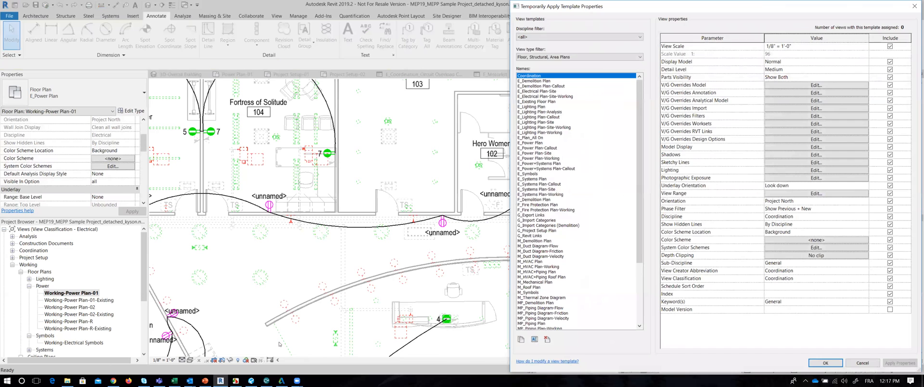
click(535, 107)
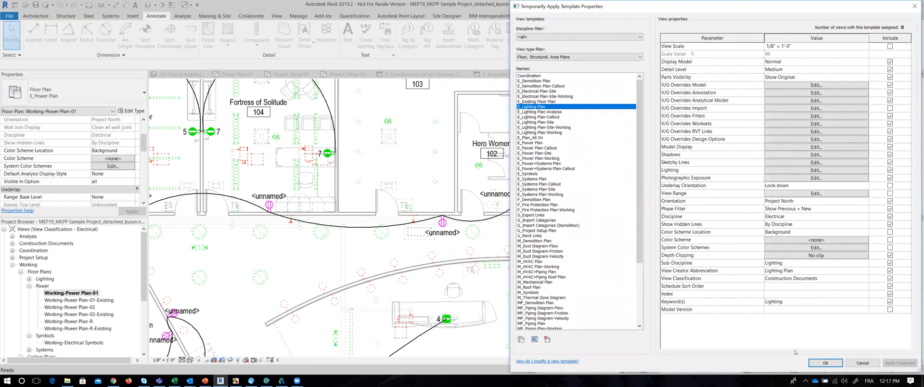
click(825, 362)
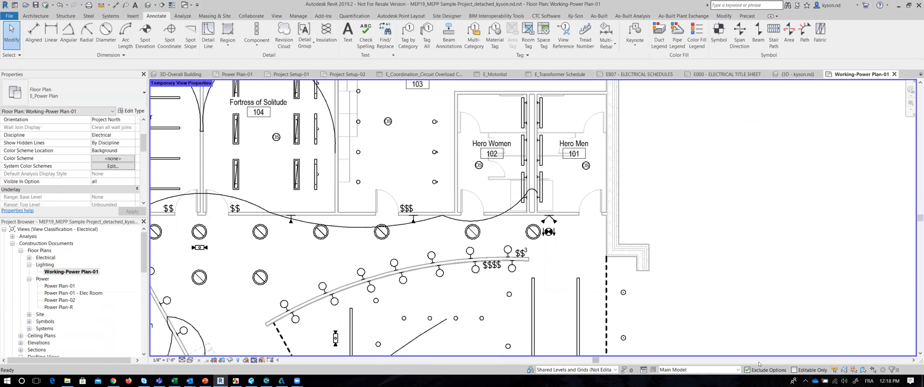
Open the E_Motorlist schedule from the electrical power schedules
click(12, 244)
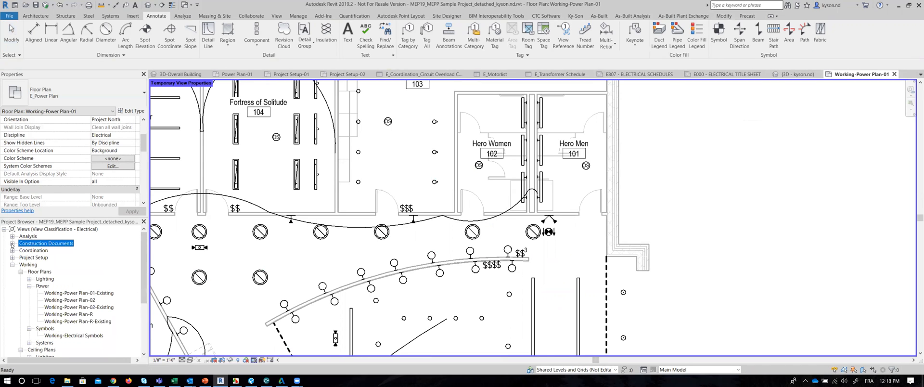
scroll(51, 311, down, 1)
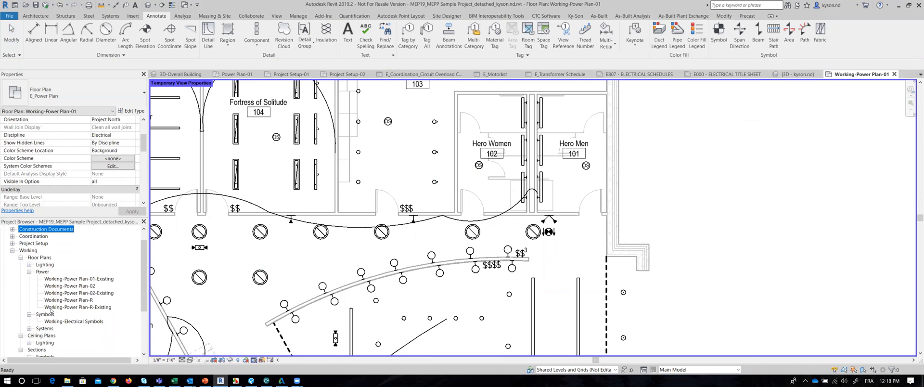
click(12, 251)
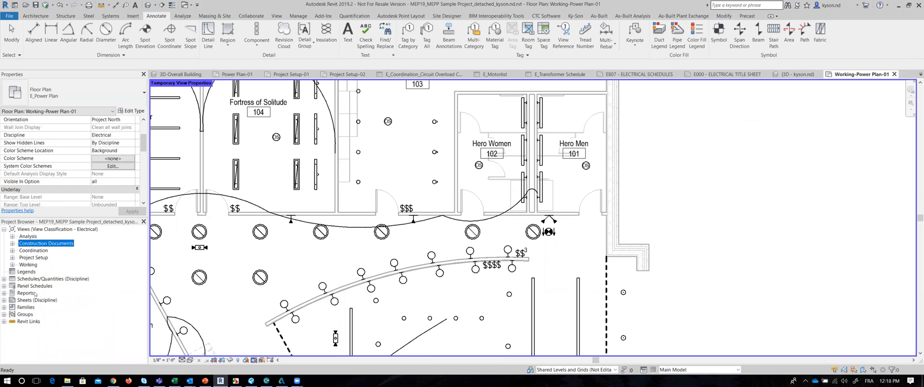
click(4, 279)
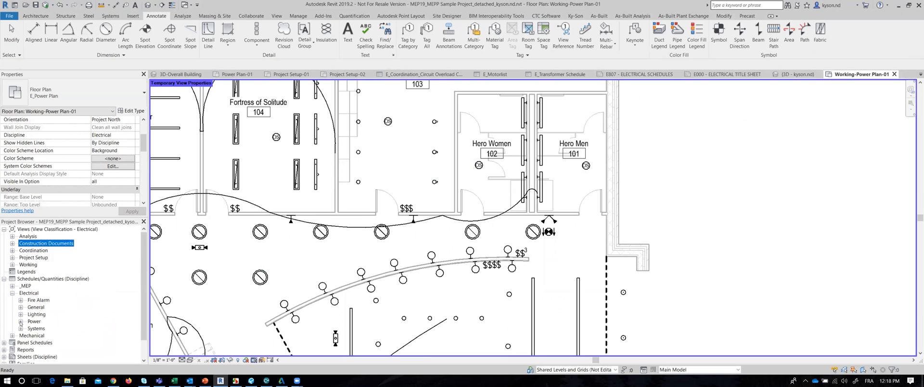
click(20, 321)
click(57, 328)
double_click(56, 329)
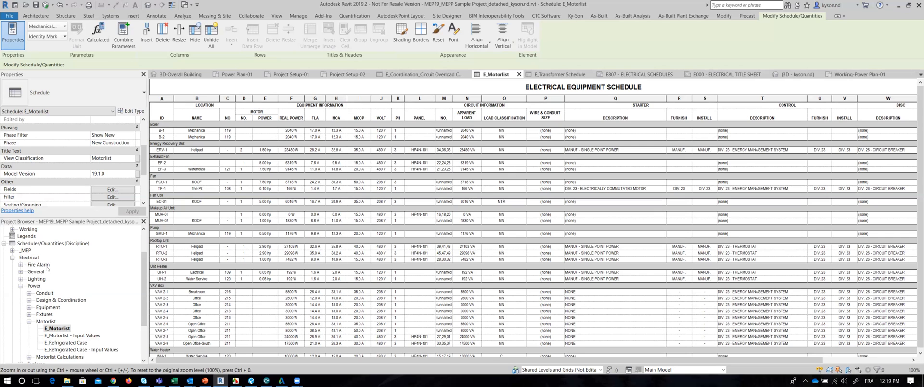
Return to the Power Plan-01 floor plan and reset its temporary hide/isolate
scroll(96, 297, up, 2)
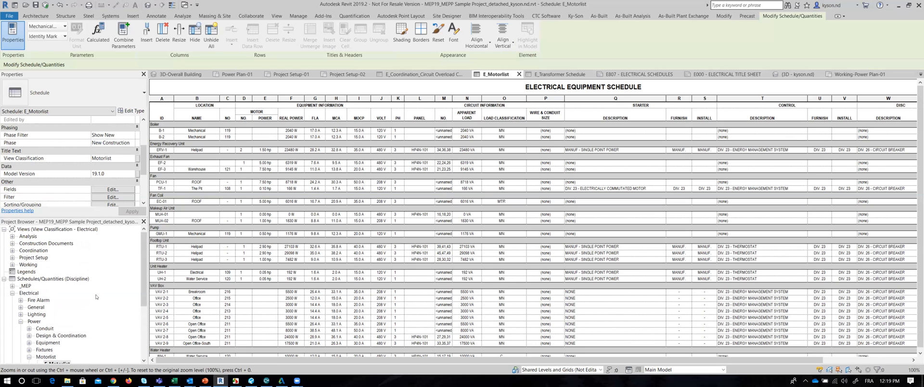
click(12, 243)
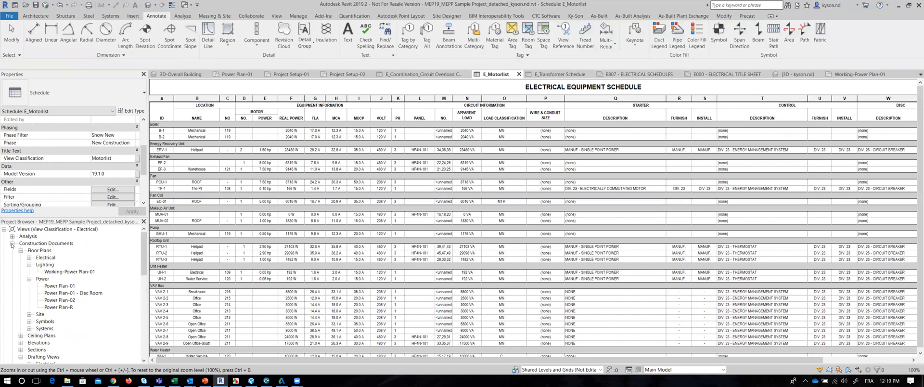
double_click(73, 286)
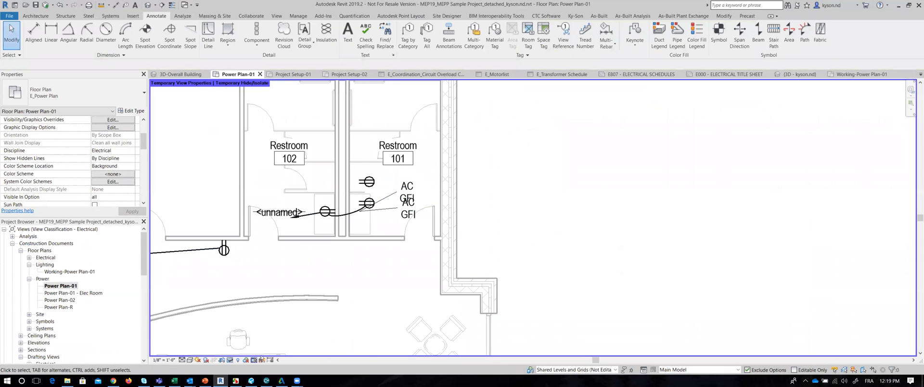
click(232, 361)
click(237, 353)
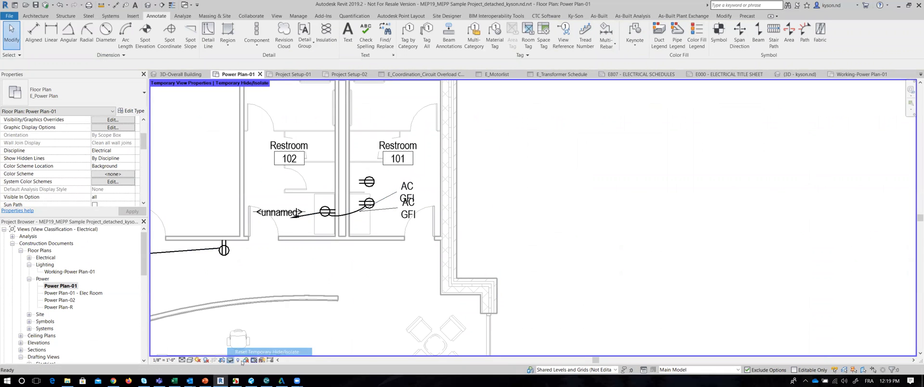
Restore the temporary view properties of Power Plan-01 around Breakroom 103 and the adjacent restrooms
click(257, 360)
click(270, 352)
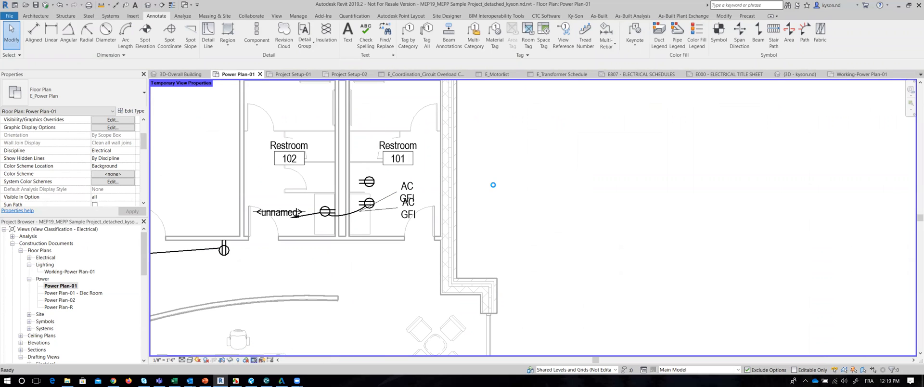
scroll(492, 184, down, 5)
middle_drag(510, 219, 372, 222)
scroll(371, 222, up, 6)
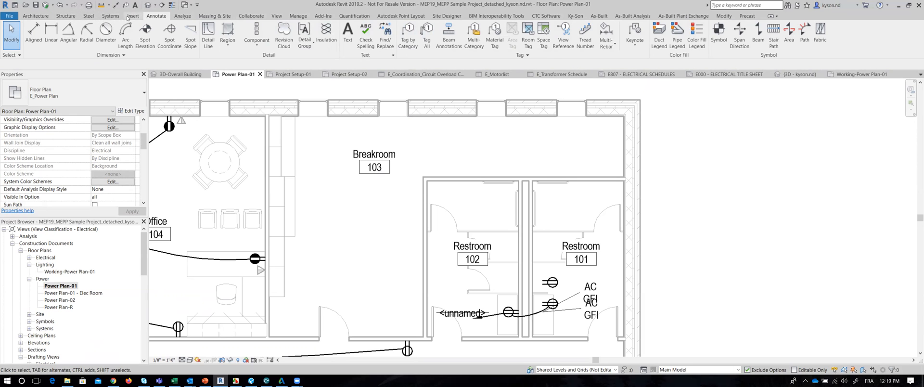
Place an E_Motor Equipment 480V-3Ph mechanical equipment instance on the Level 1 work plane in Breakroom 103
click(111, 16)
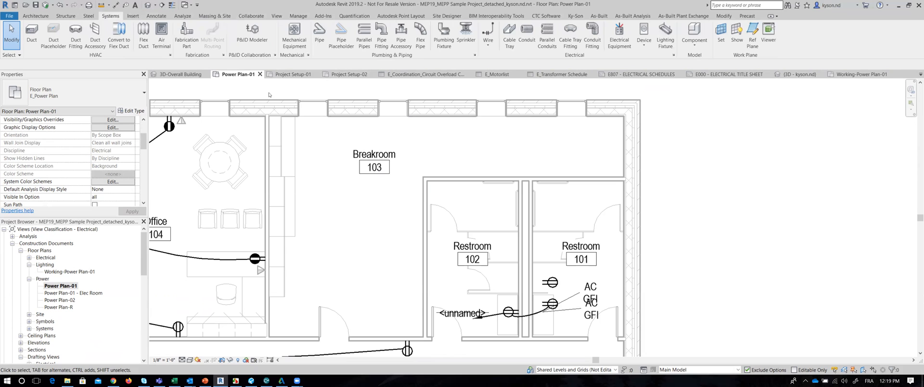
click(294, 39)
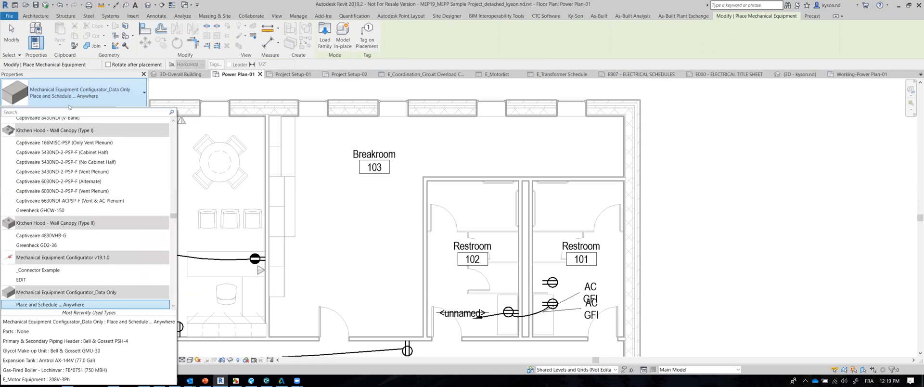
text(e)
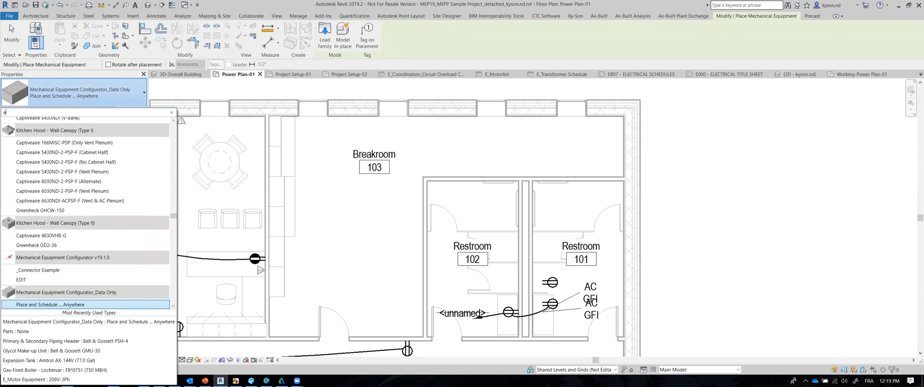
text( moto)
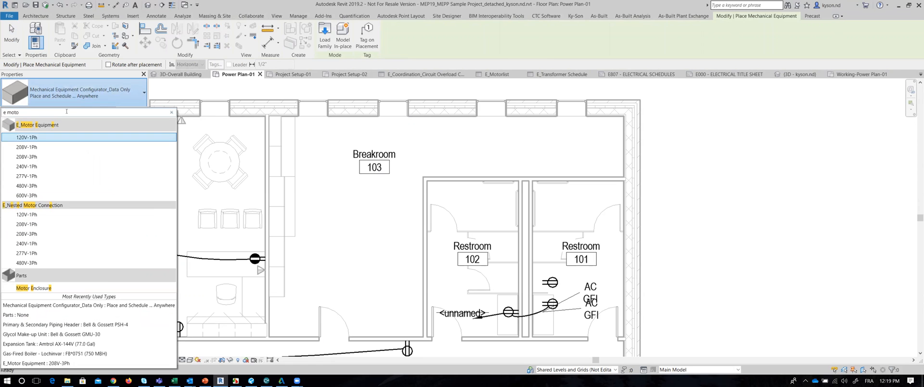
click(54, 185)
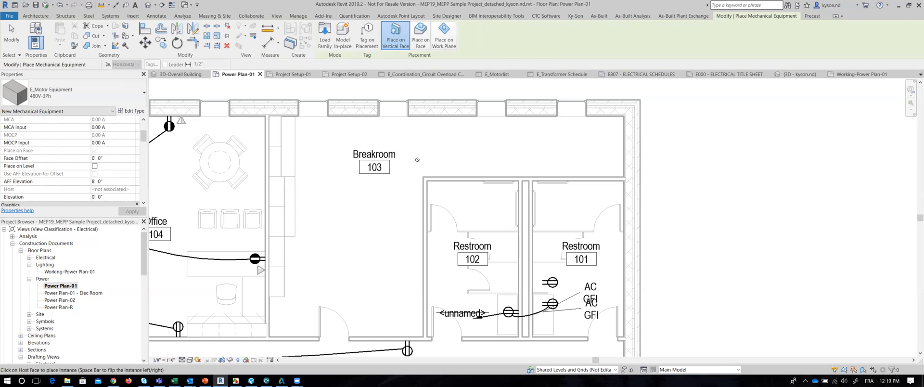
click(444, 44)
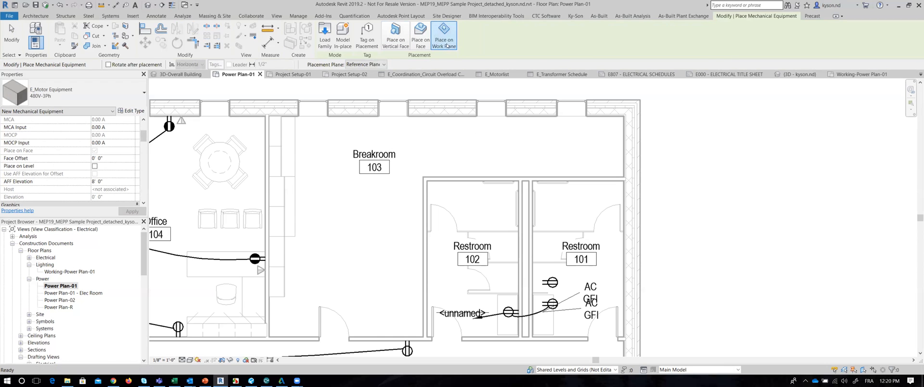
click(366, 65)
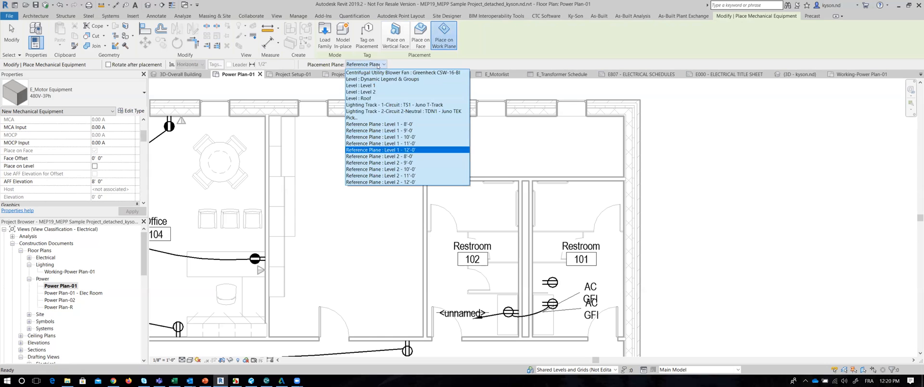
click(377, 85)
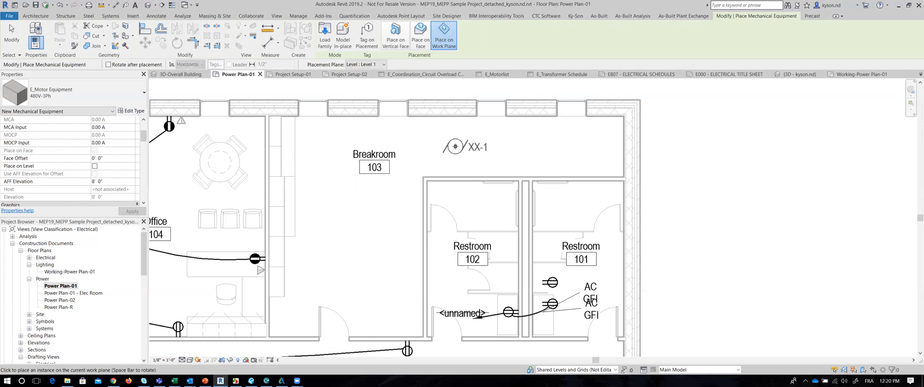
click(456, 146)
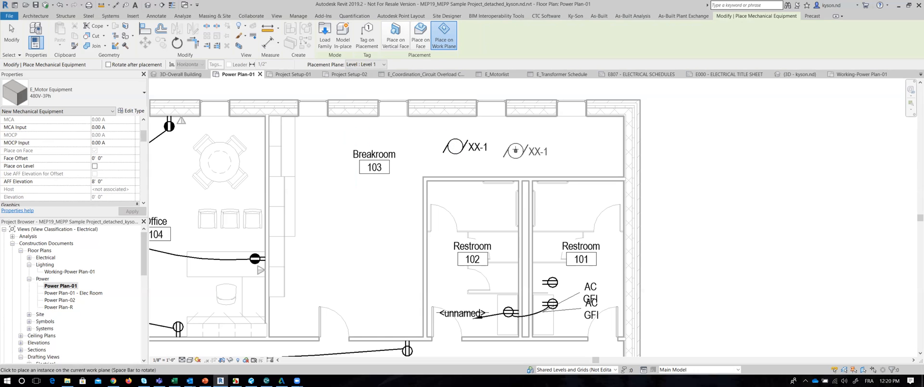
key(Escape)
key(Escape)
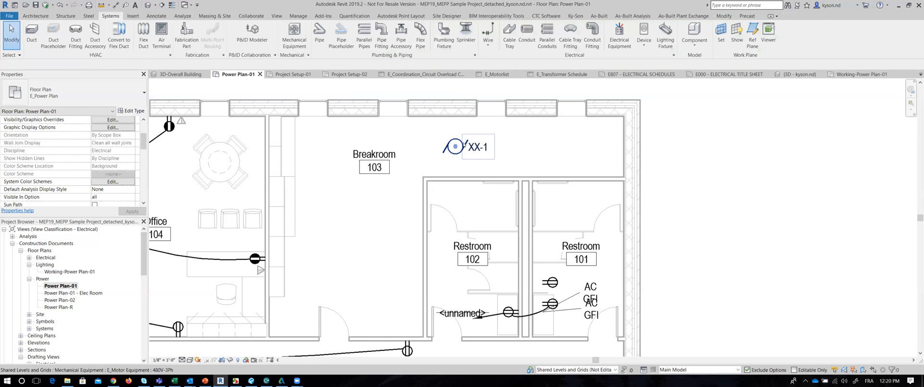
Select the placed motor, examine its electrical inputs, and consult the AC Motor Full Load Amperes table in the web browser
click(456, 145)
mouse_move(142, 140)
mouse_down()
mouse_move(145, 195)
mouse_move(147, 133)
mouse_up()
scroll(120, 134, up, 1)
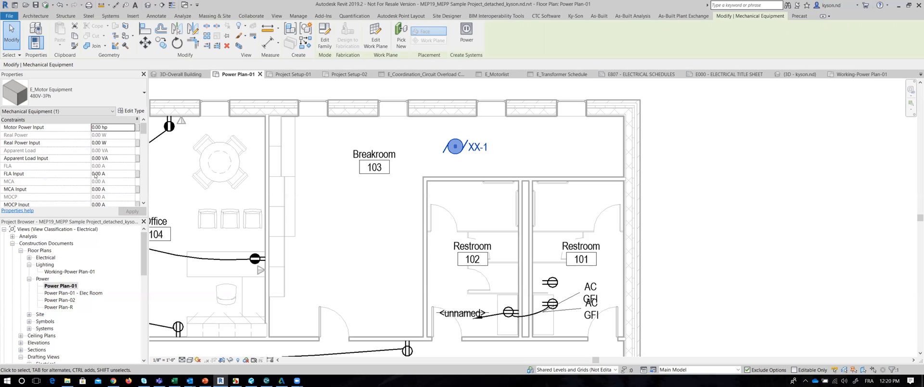
click(113, 380)
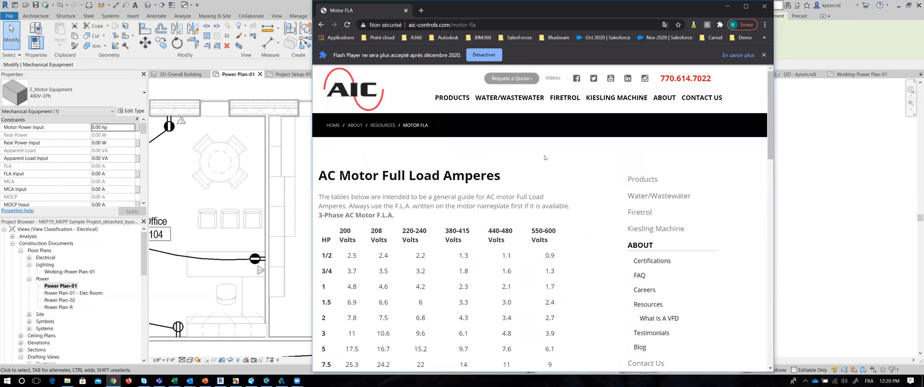
scroll(421, 285, down, 2)
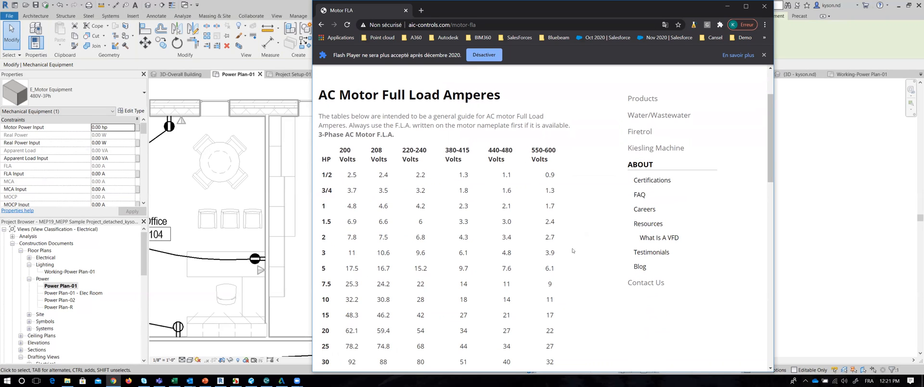
click(727, 7)
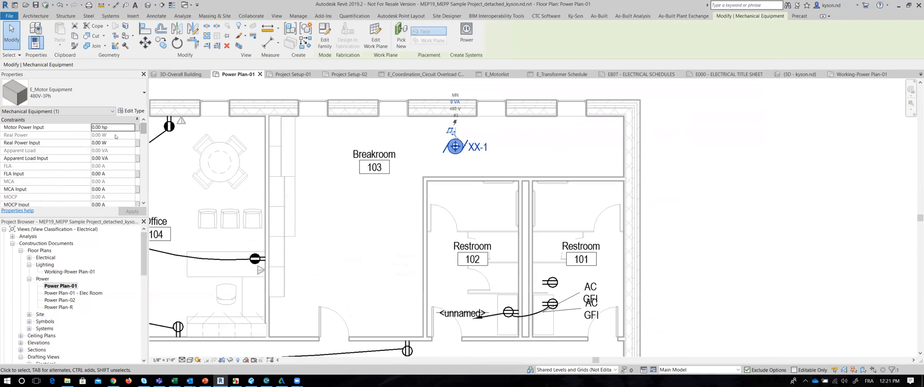
Set the Breakroom motor's Motor Power Input to 10 hp and review its calculated electrical and motor sizing data
click(122, 127)
text(10)
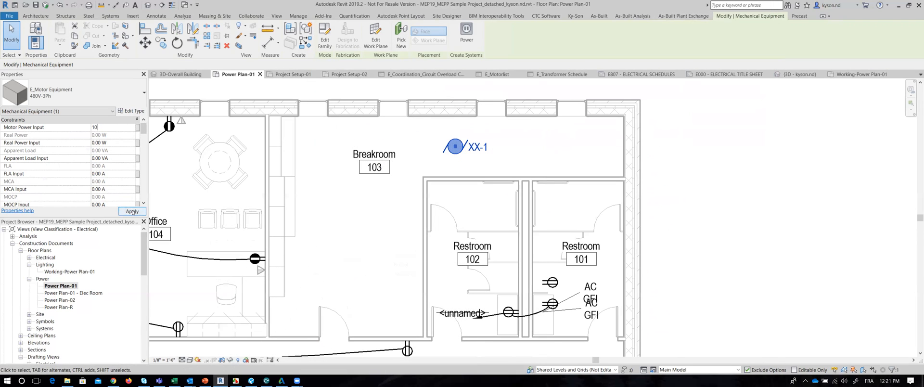
click(133, 212)
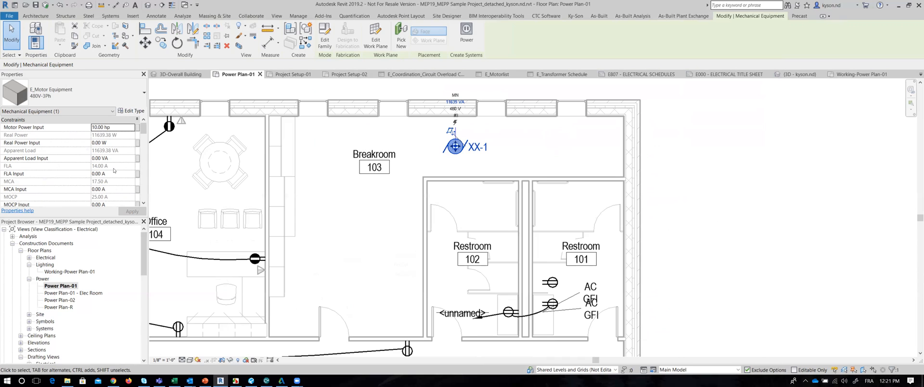
drag(143, 128, 142, 194)
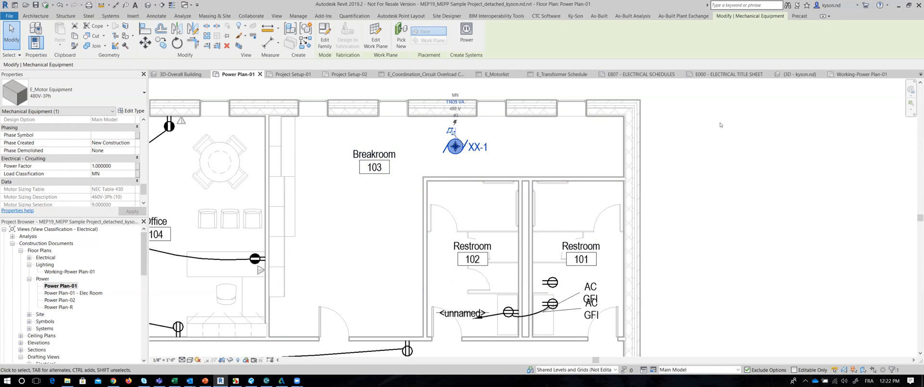
Open the E_Motorlist schedule and examine the motor power entry of the Breakroom motor
scroll(92, 307, down, 1)
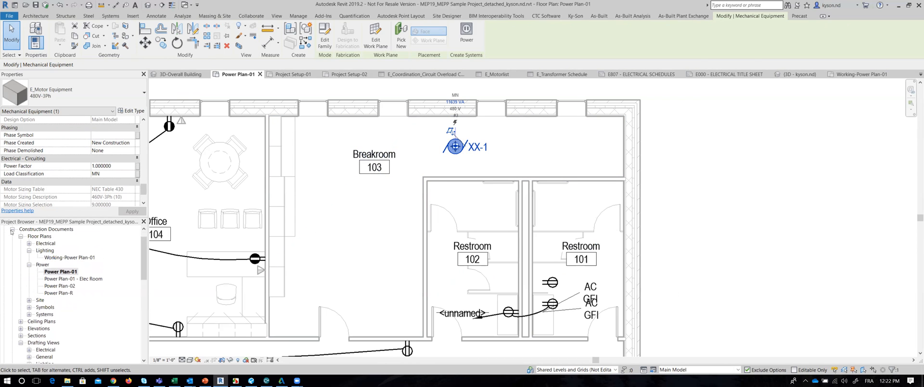
click(20, 237)
scroll(79, 303, down, 3)
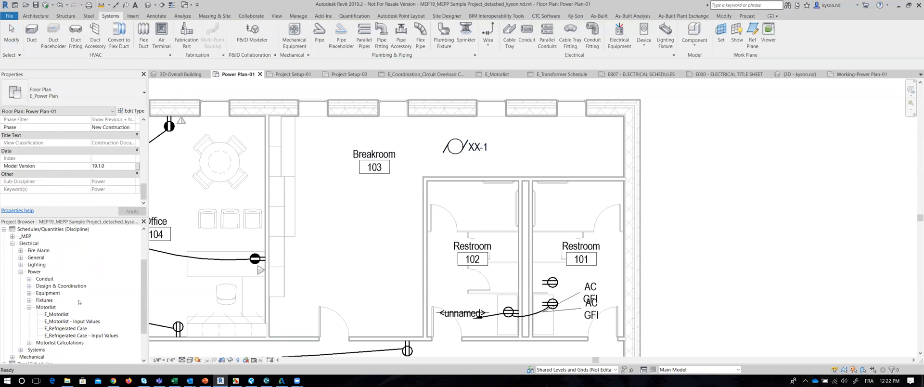
double_click(65, 314)
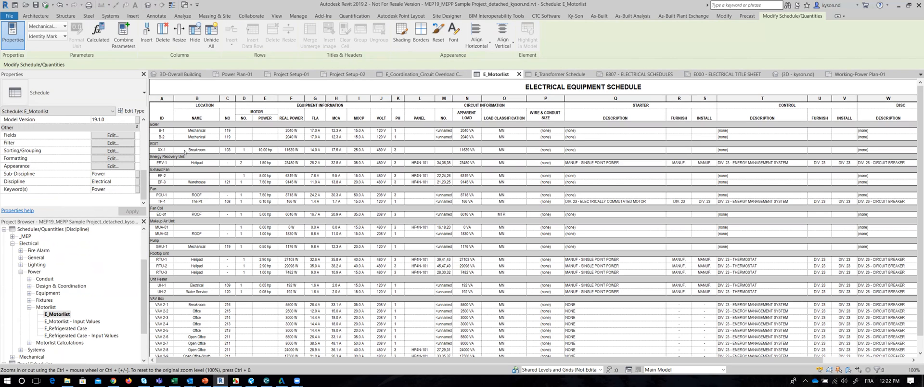
ctrl+scroll(185, 152, up, 3)
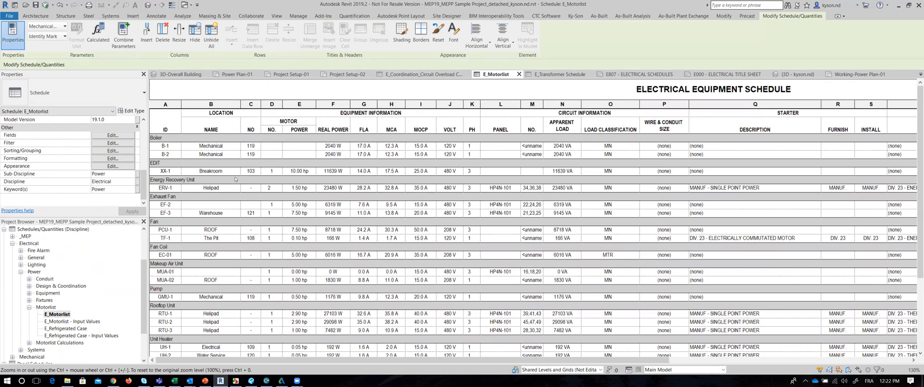
click(303, 172)
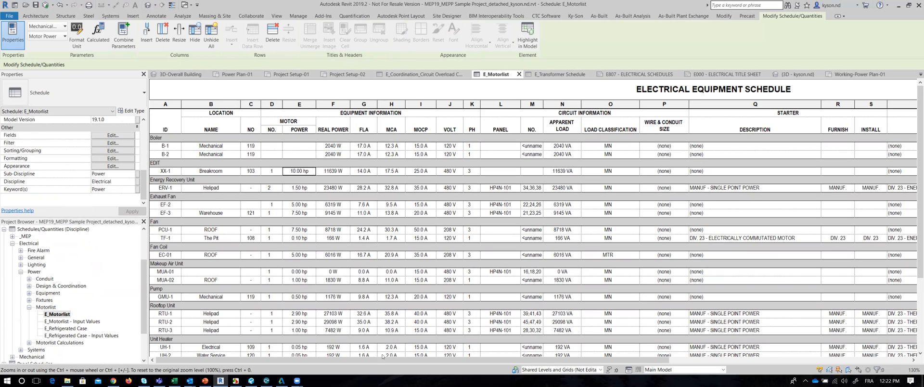
Open the E_Motorlist - Input Values schedule and review its quality control and override columns for the listed equipment
click(74, 322)
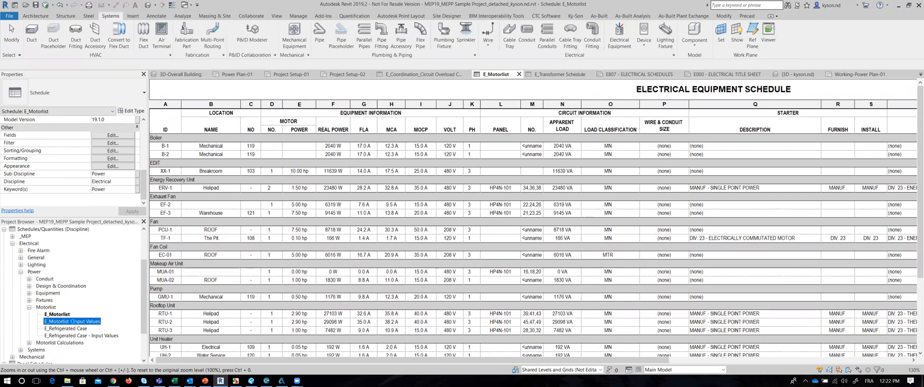
double_click(73, 322)
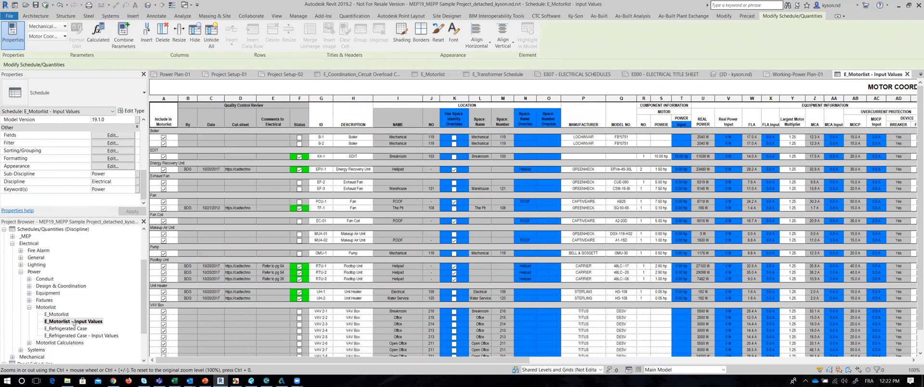
scroll(316, 246, down, 1)
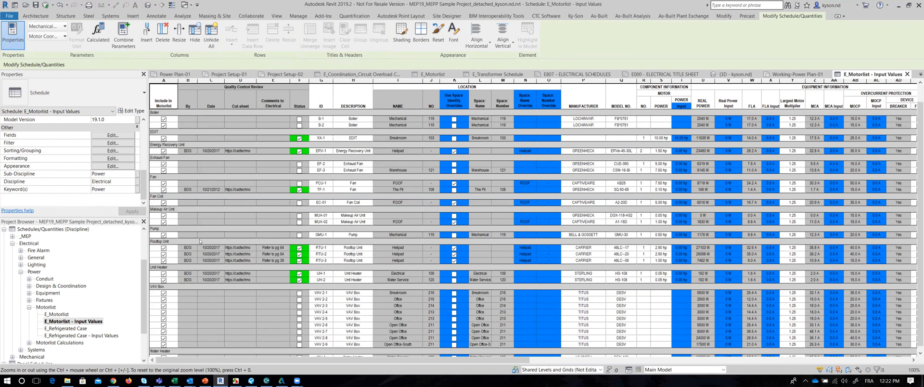
ctrl+scroll(200, 240, up, 4)
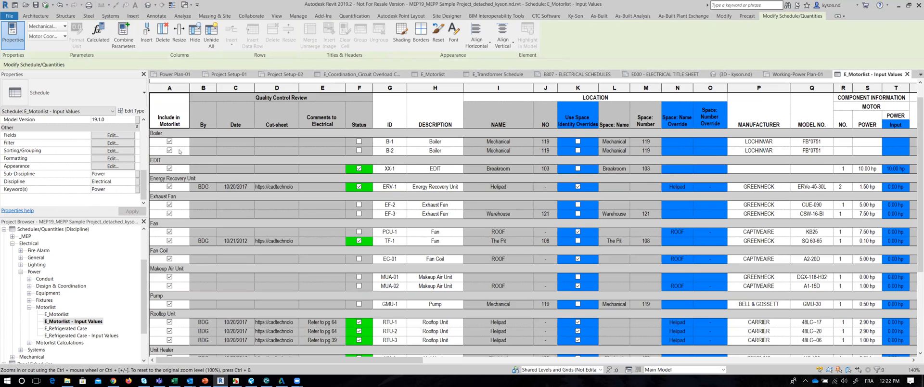
scroll(180, 152, down, 3)
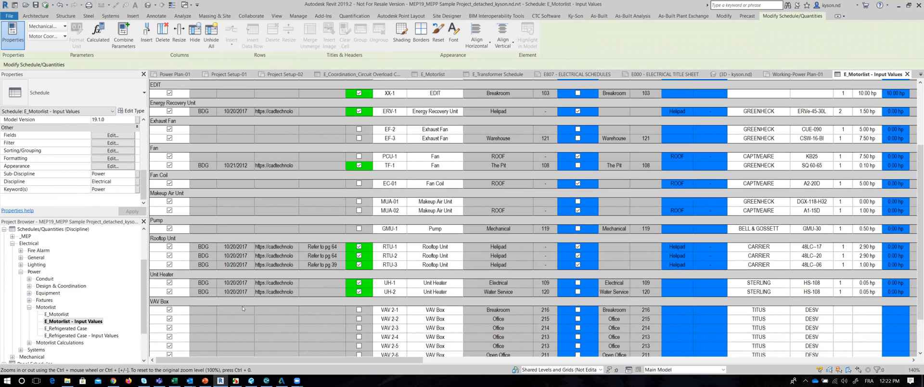
scroll(243, 309, up, 3)
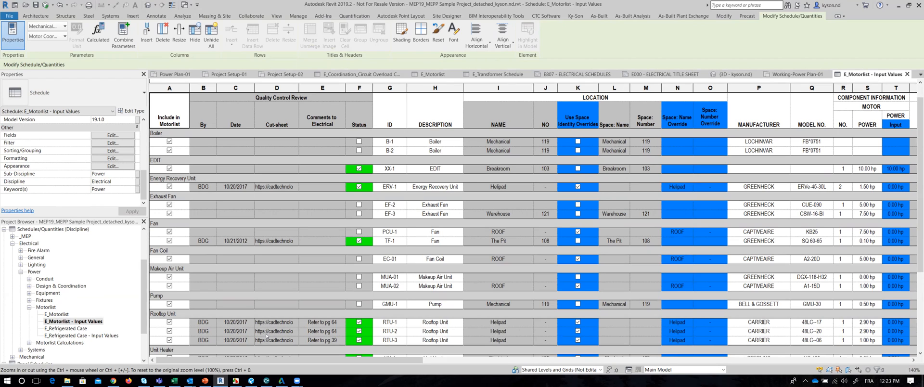
Open the Systems Plan-01 floor plan from the construction documents and examine the devices around the office and restrooms
click(12, 244)
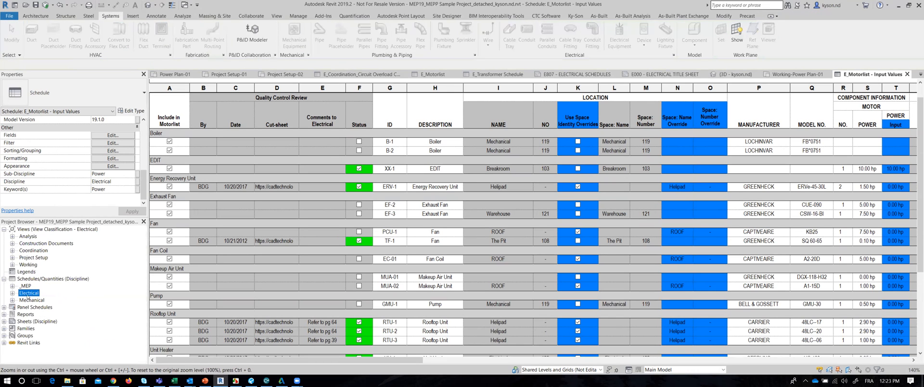
click(12, 243)
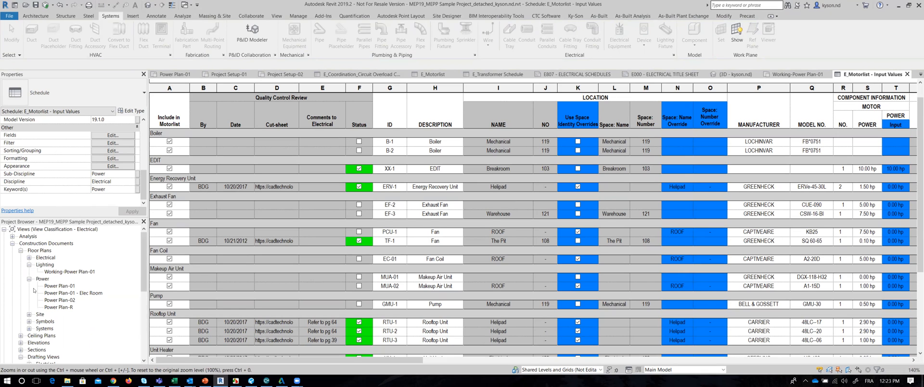
click(30, 265)
click(30, 272)
click(29, 293)
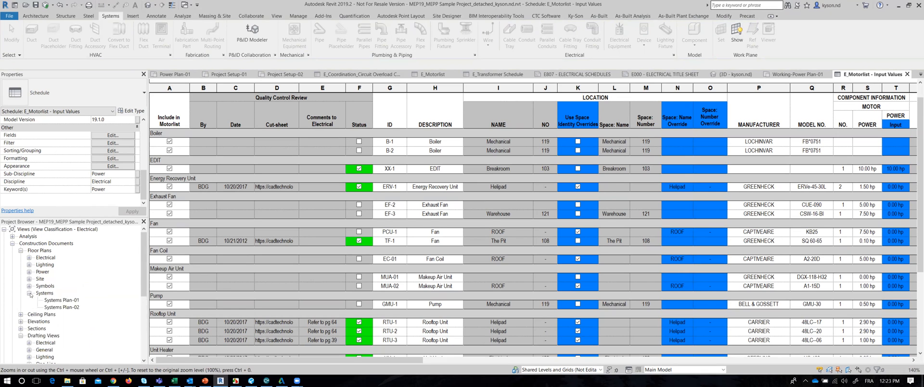
click(58, 300)
double_click(59, 300)
click(438, 325)
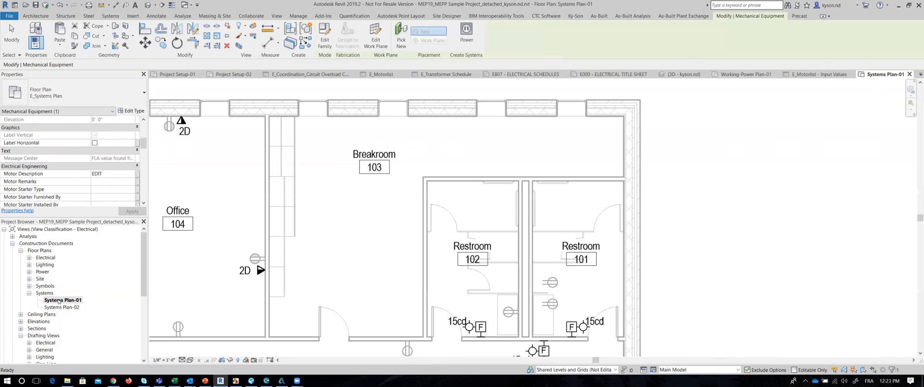
scroll(449, 314, down, 2)
middle_drag(451, 312, 419, 252)
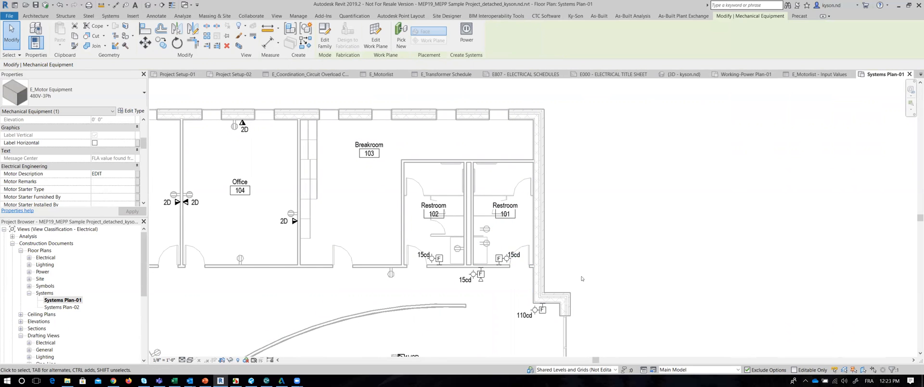
Turn on the coverage display of the fire alarm strobe in Restroom 101 and apply the change
scroll(581, 278, up, 2)
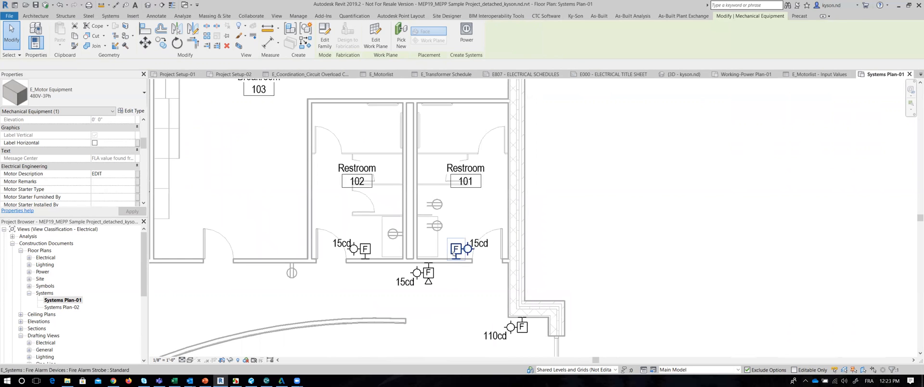
click(454, 254)
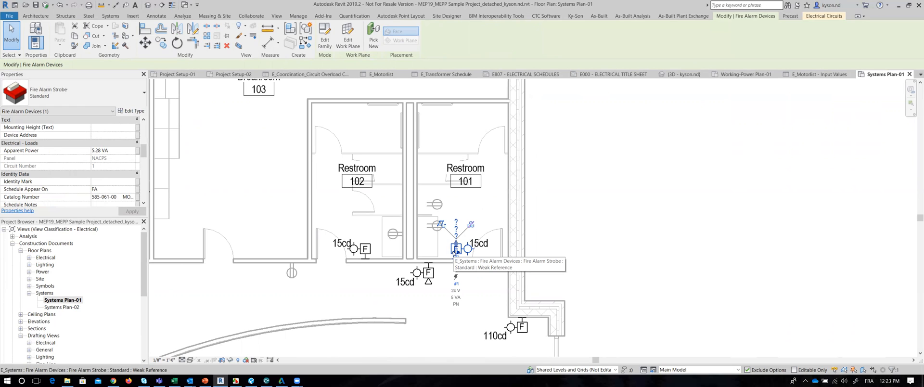
drag(143, 153, 143, 143)
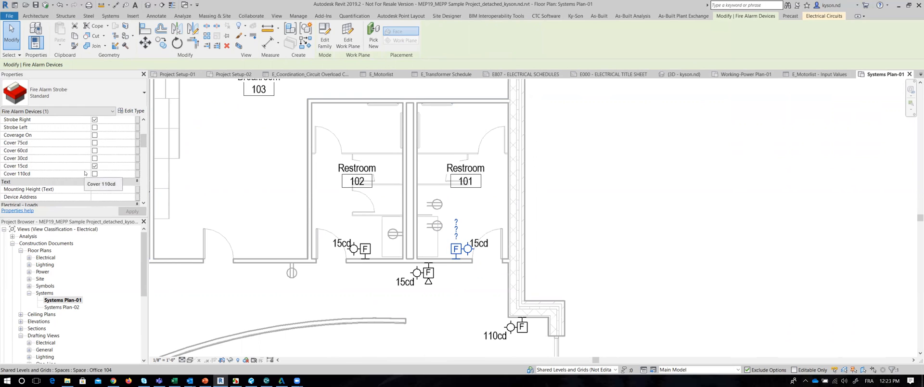
scroll(86, 173, up, 2)
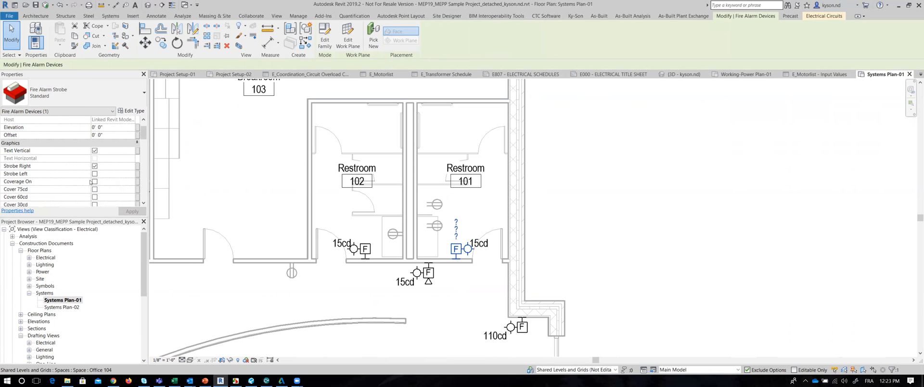
click(95, 182)
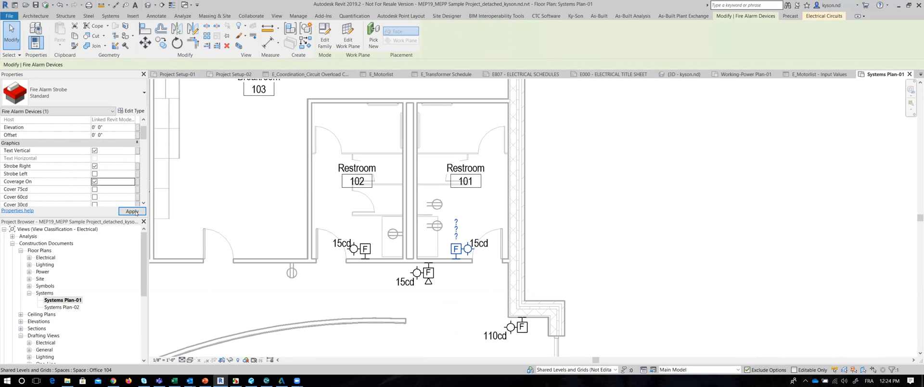
click(133, 211)
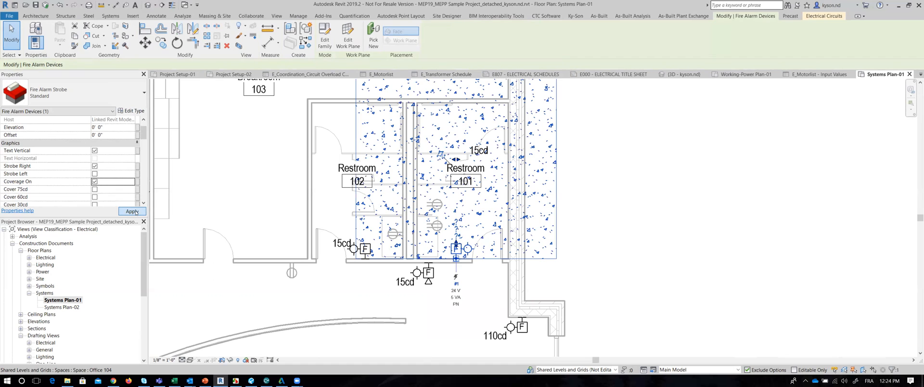
Enable Cover 30cd and disable Cover 15cd for the Restroom 101 fire alarm strobe, applying the new coverage
scroll(119, 192, down, 1)
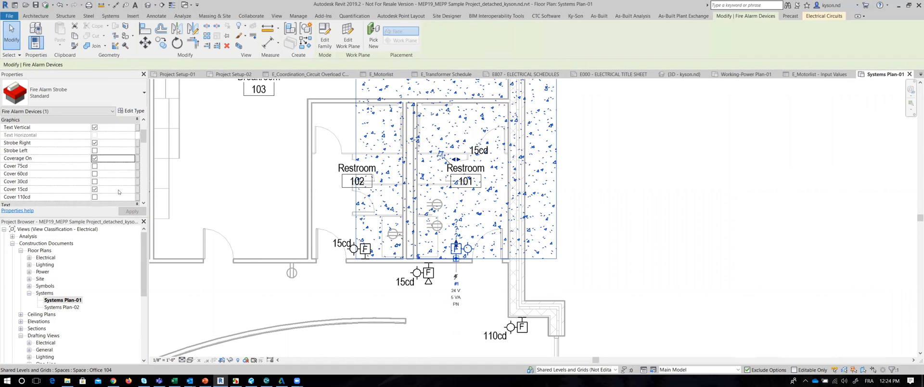
click(95, 191)
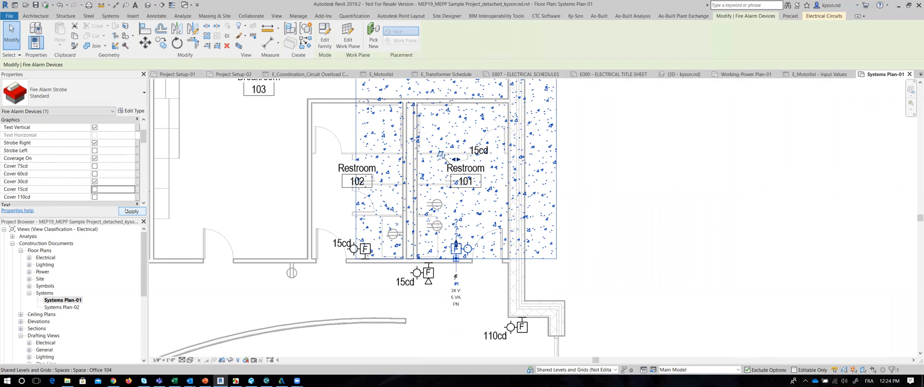
click(126, 211)
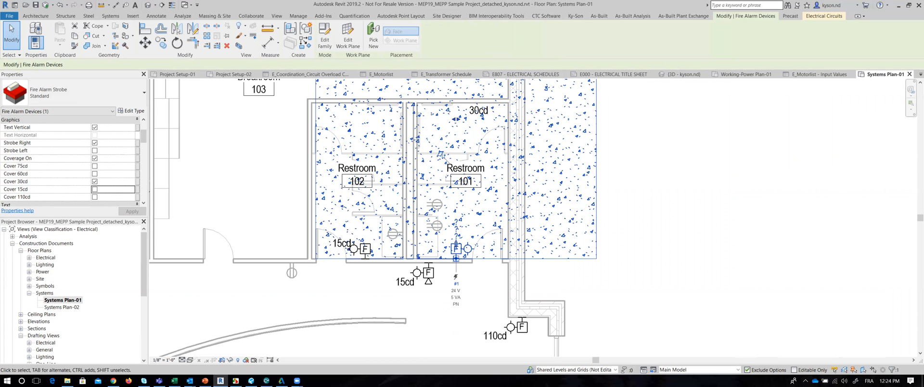
Browse the Electrical Fixtures families loaded in the project, enlarging the Project Browser for a longer list
click(12, 244)
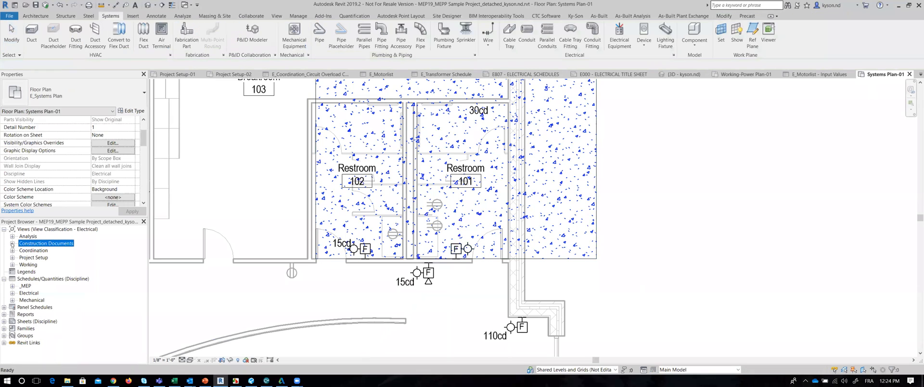
click(4, 328)
scroll(34, 329, down, 3)
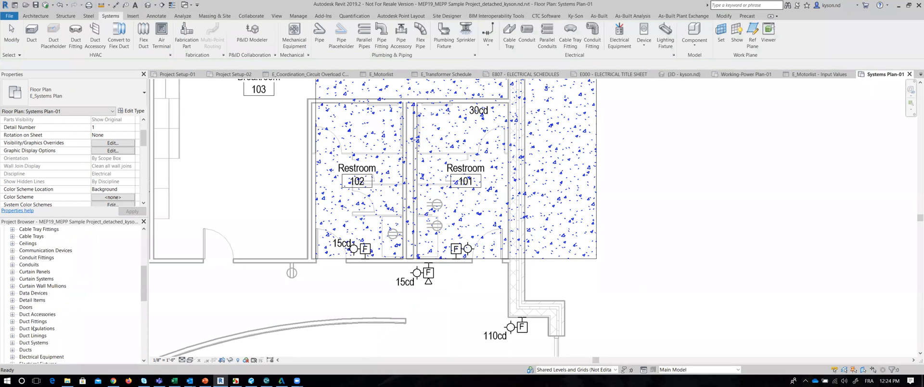
scroll(34, 329, down, 2)
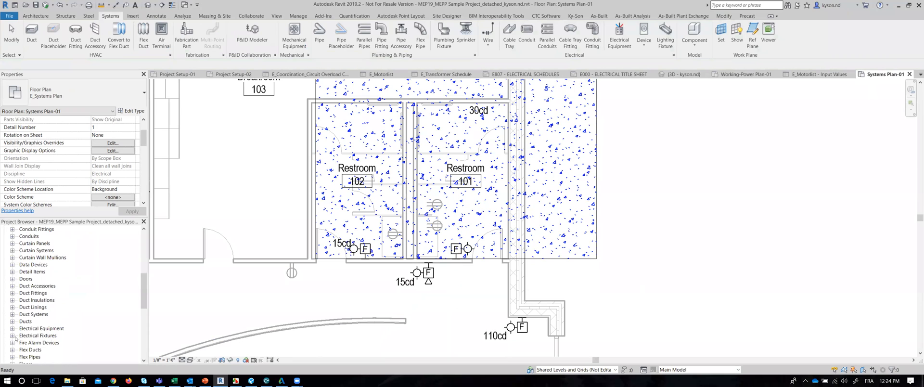
click(13, 336)
scroll(56, 258, down, 2)
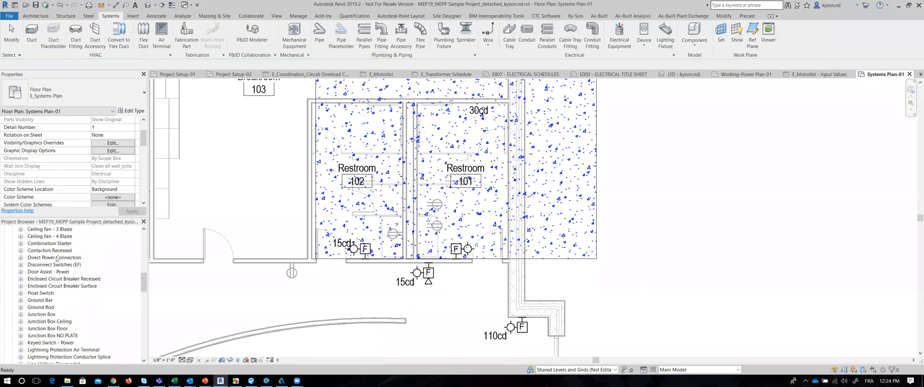
scroll(57, 294, down, 3)
scroll(57, 294, up, 4)
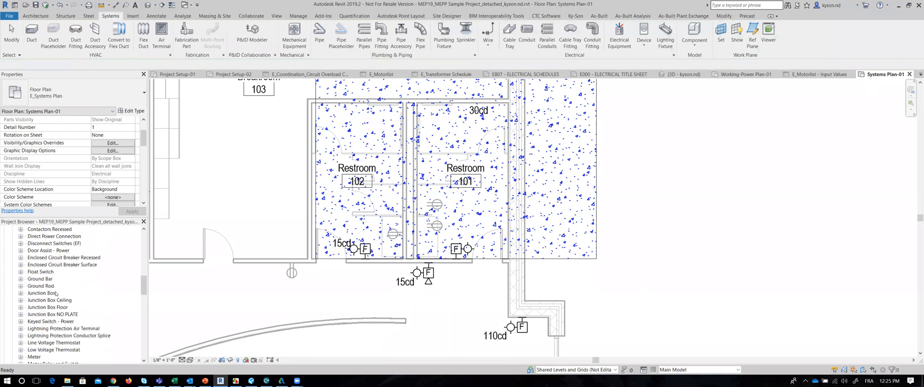
scroll(56, 293, up, 2)
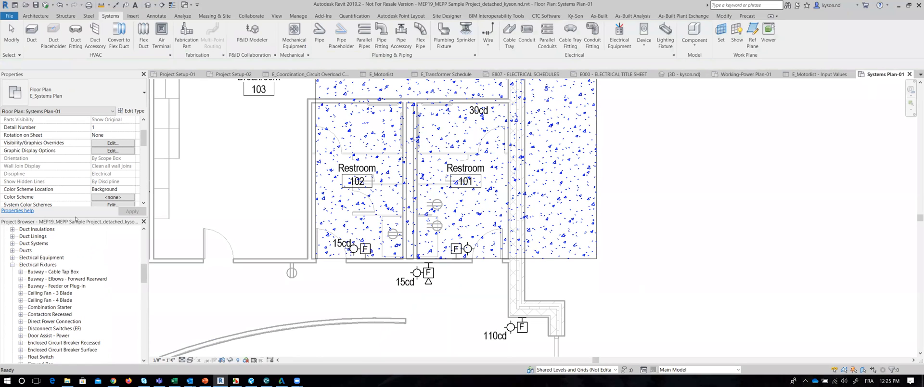
drag(75, 219, 75, 148)
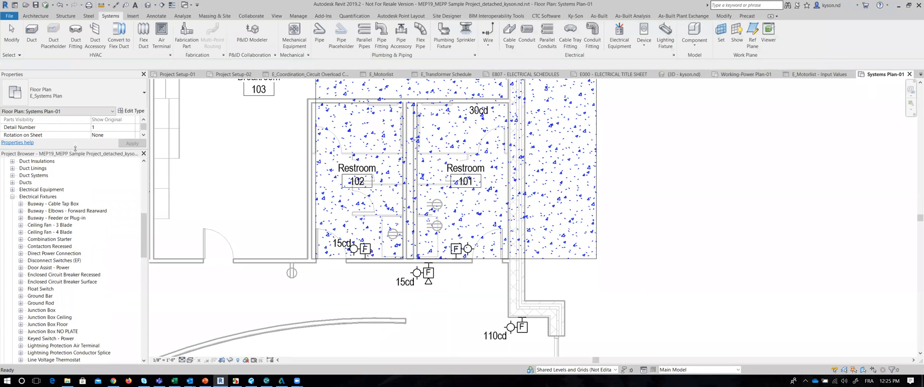
scroll(54, 219, down, 2)
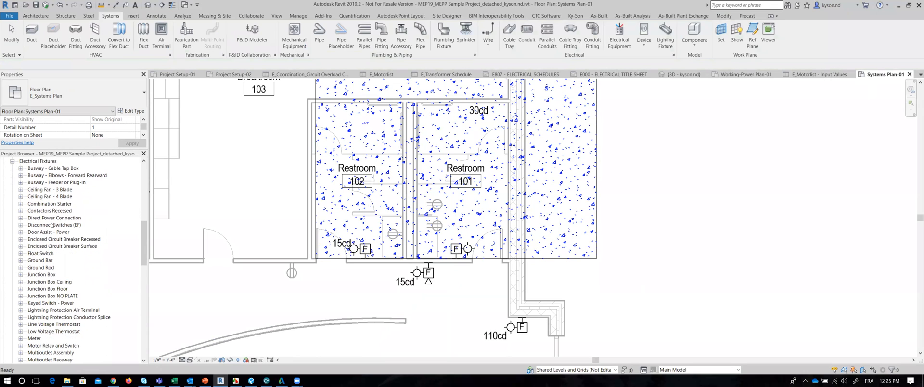
Examine the types of the Busway - Cable Tap Box family, and collapse the Electrical Fixtures and Families lists
click(21, 175)
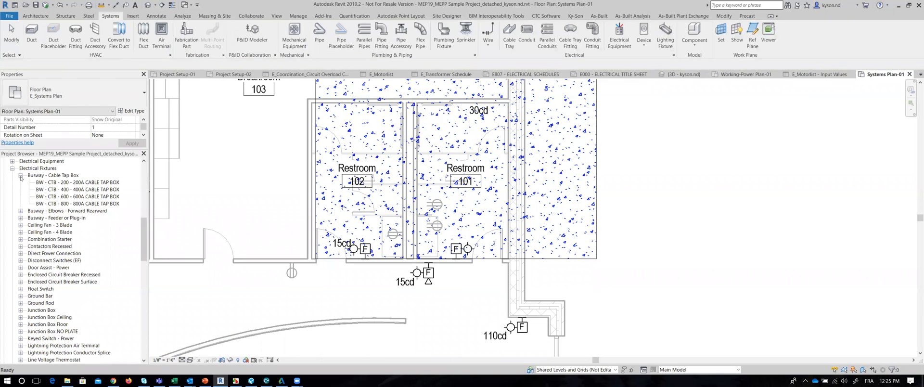
click(21, 176)
scroll(81, 232, up, 5)
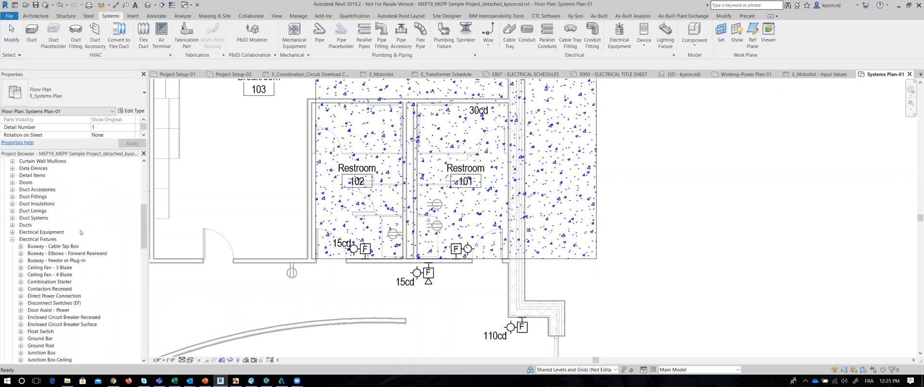
click(12, 239)
scroll(31, 265, up, 6)
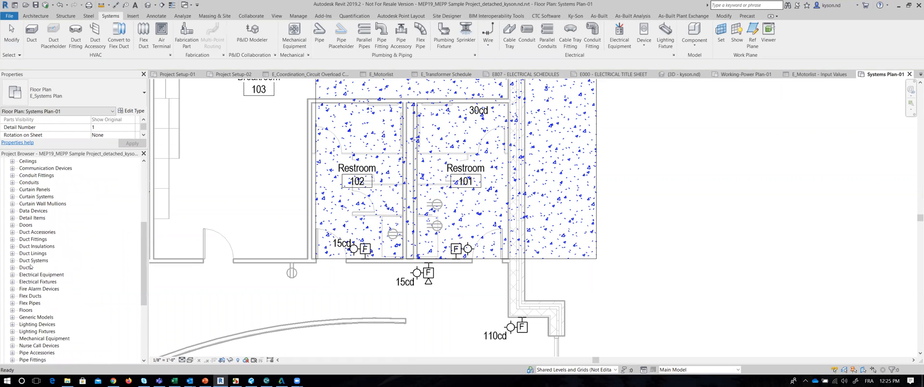
scroll(31, 265, up, 2)
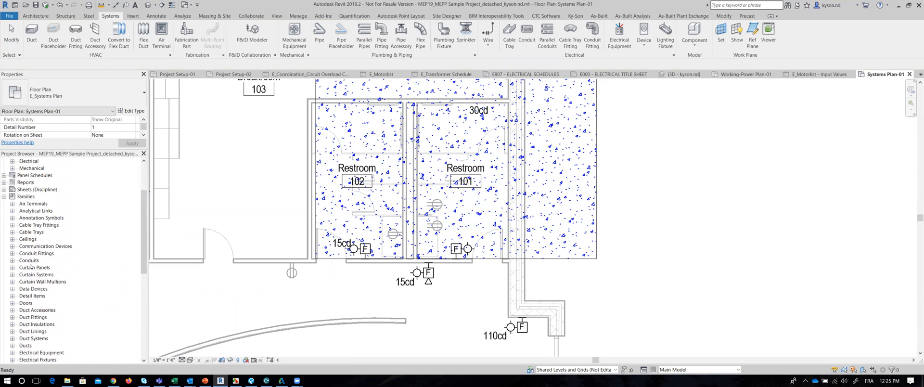
click(4, 196)
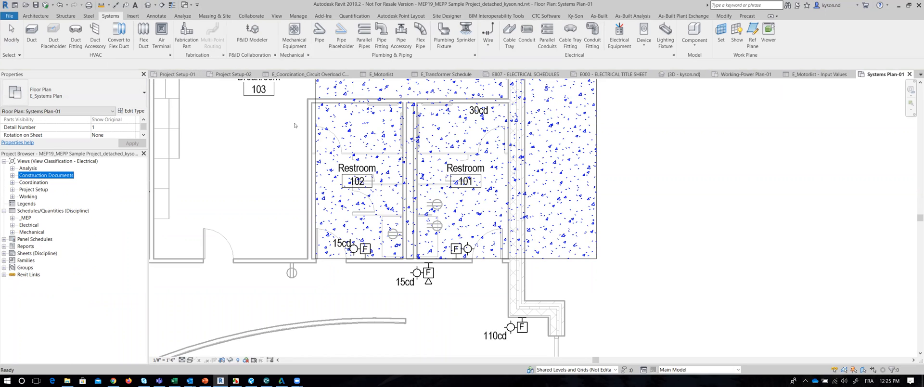
Switch to the Project Setup-01 plan, expand the Working views and close all inactive views
click(185, 76)
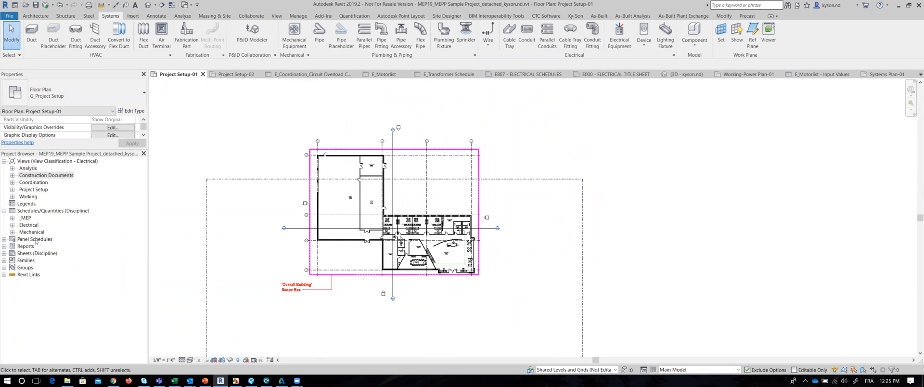
click(13, 196)
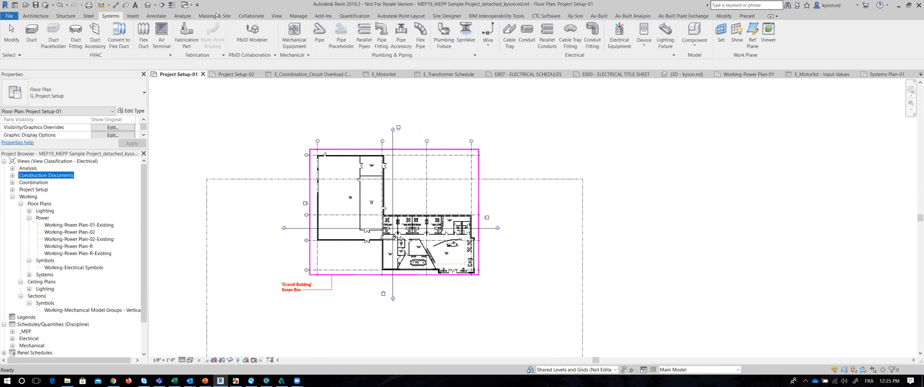
click(298, 16)
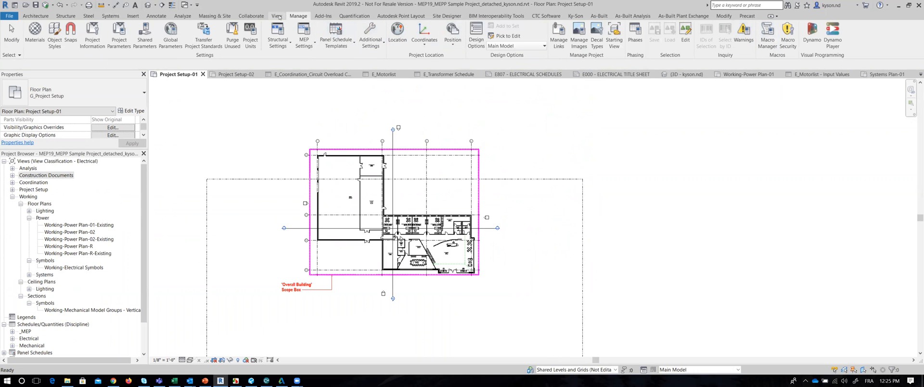
click(689, 33)
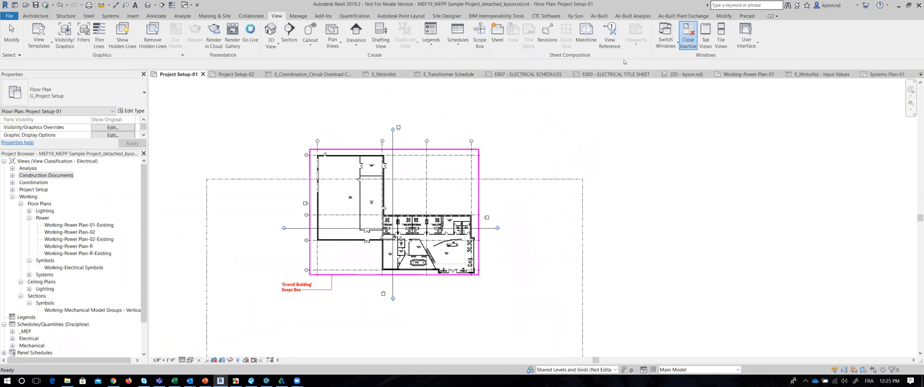
Switch to the starter project's Starting View and open its Working-Test Elements - Lighting Fixtures ceiling plan
click(191, 74)
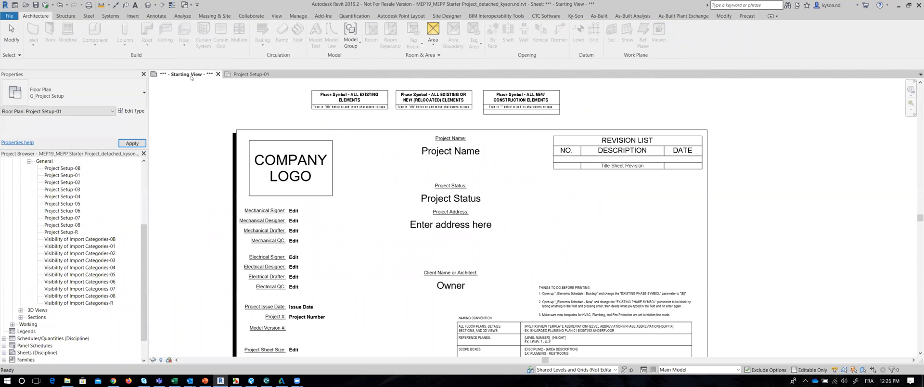
double_click(19, 324)
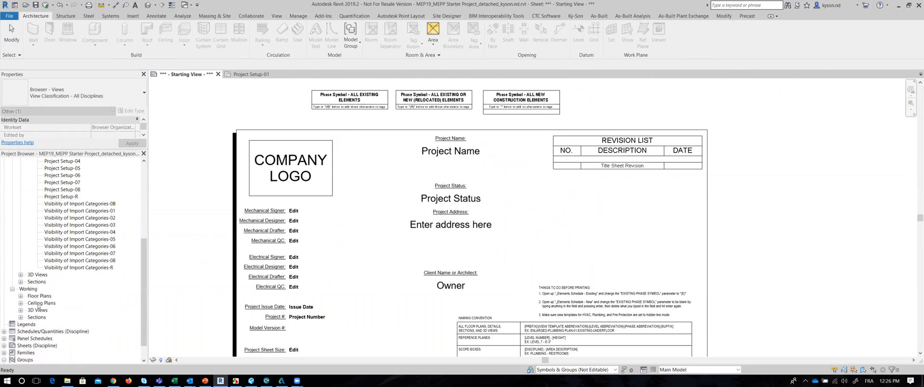
scroll(38, 305, down, 1)
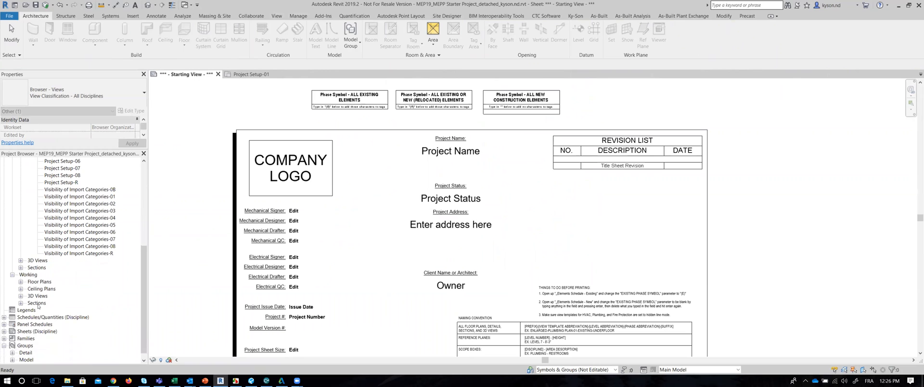
click(21, 288)
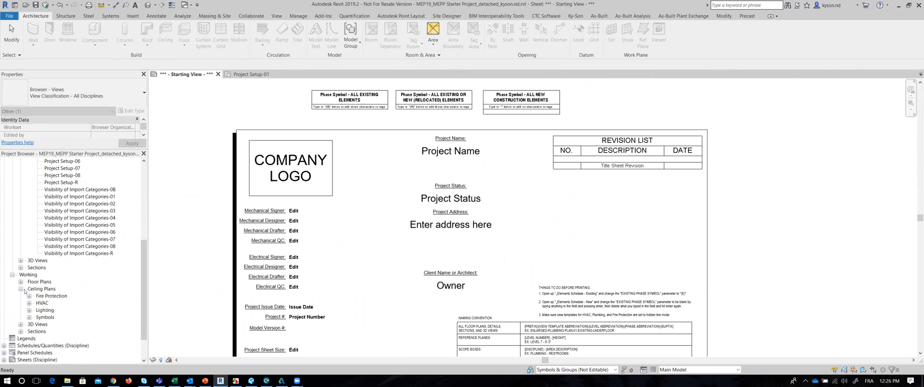
scroll(30, 296, down, 1)
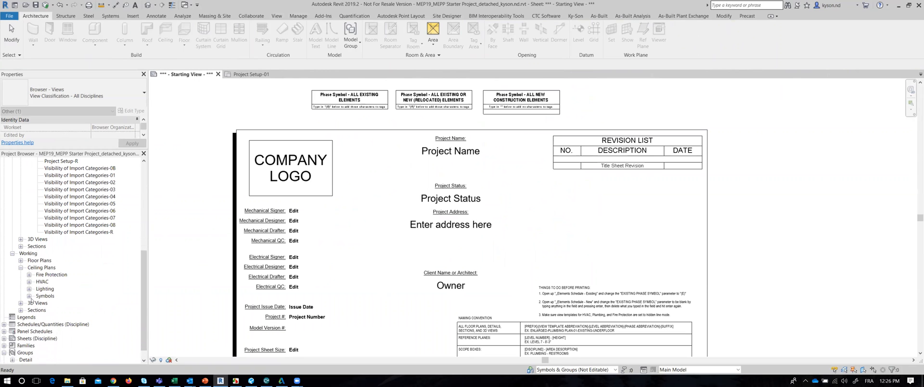
click(29, 296)
scroll(39, 299, down, 1)
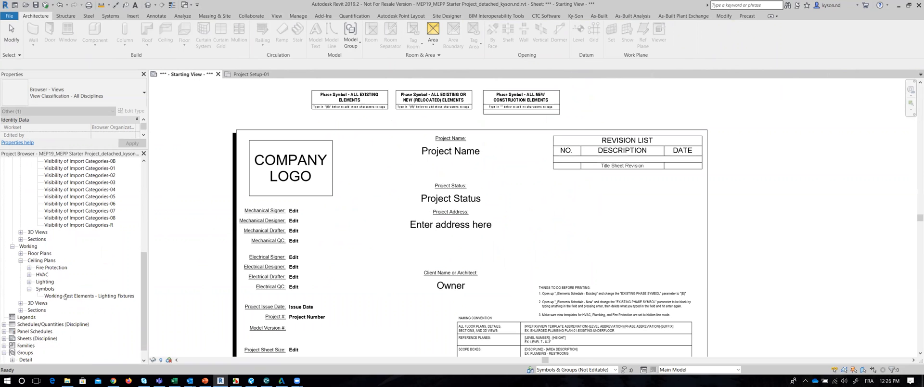
click(64, 295)
double_click(64, 295)
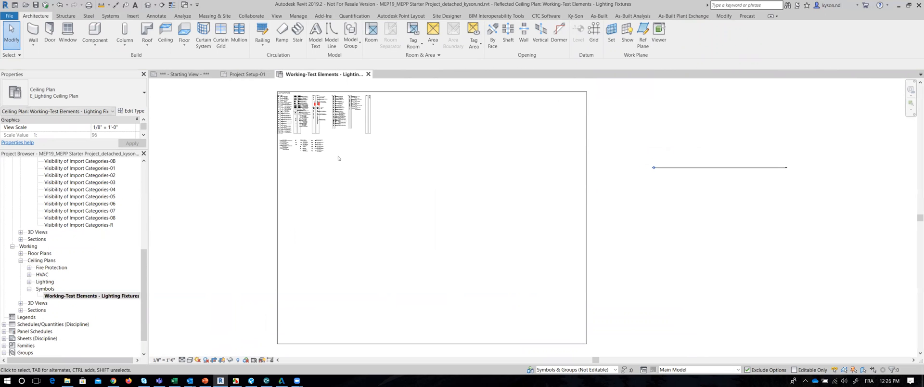
Make Test Elements the active design option in the lighting fixtures ceiling plan without synchronizing with central
scroll(337, 214, up, 3)
scroll(334, 212, up, 3)
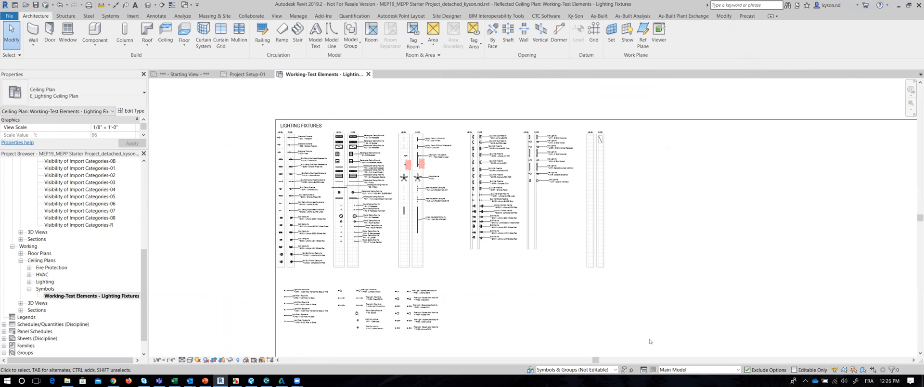
click(737, 370)
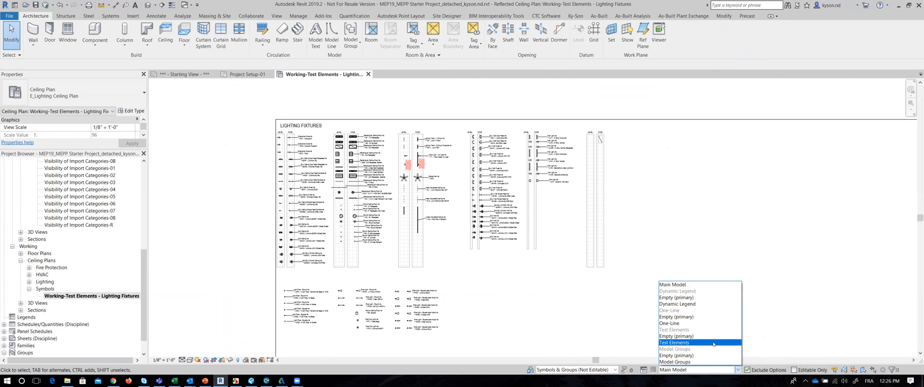
click(684, 342)
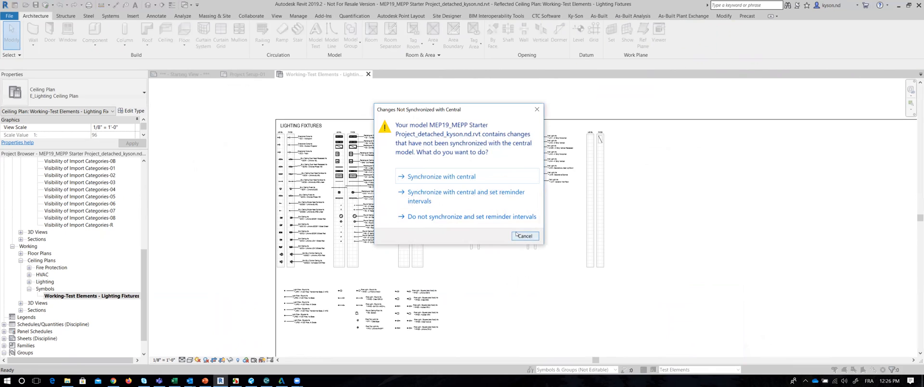
click(537, 109)
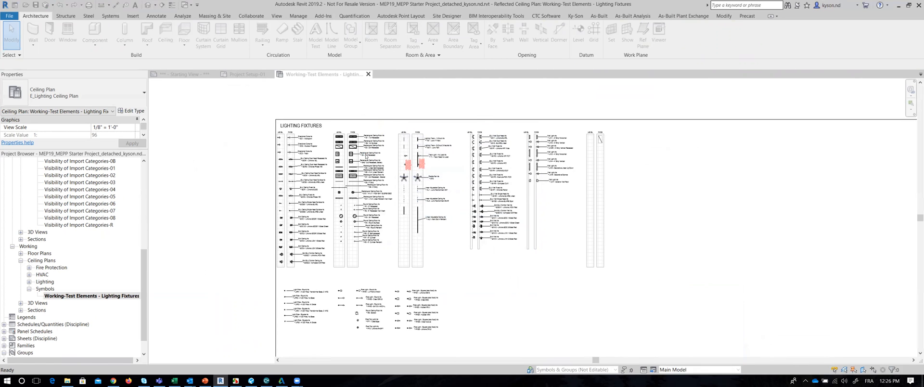
Open a selection box 3D view of the Rectangular Ceiling-Floor test fixtures and view their ceilings from the side
drag(291, 97, 368, 223)
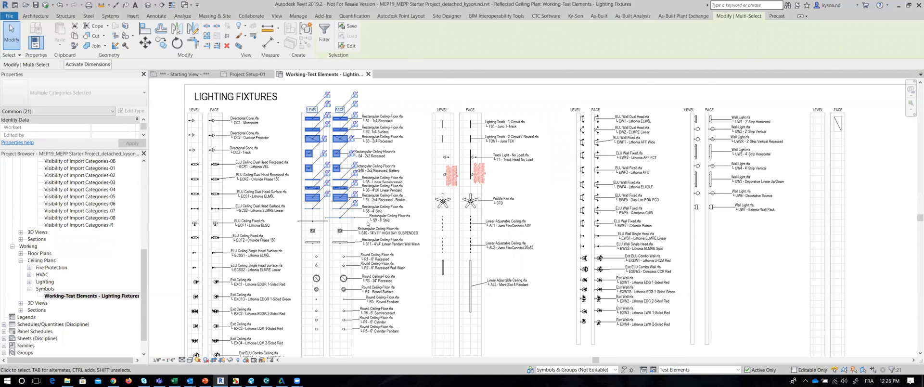
key(ctrl+c)
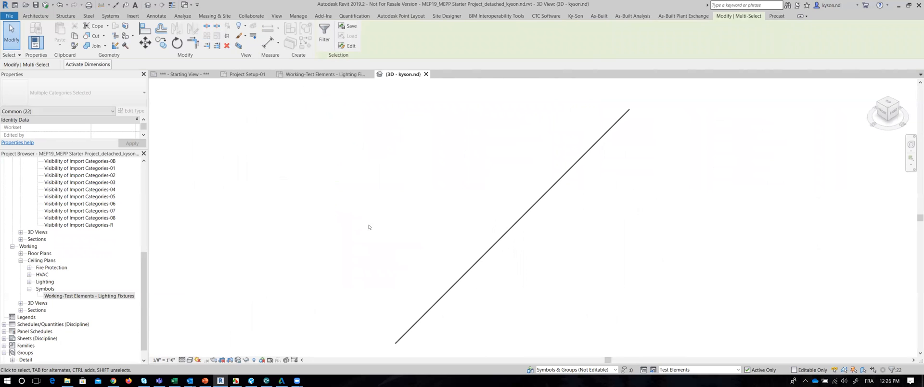
key(Escape)
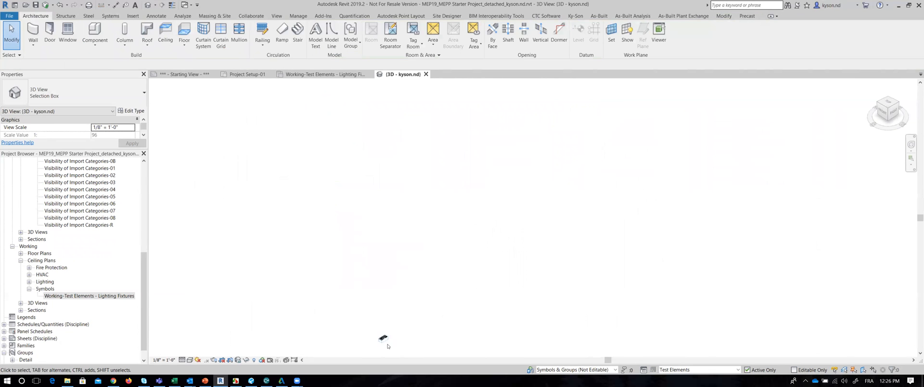
scroll(386, 343, up, 5)
shift+middle_drag(470, 243, 521, 187)
scroll(457, 257, up, 5)
shift+middle_drag(415, 247, 390, 244)
shift+middle_drag(455, 203, 503, 224)
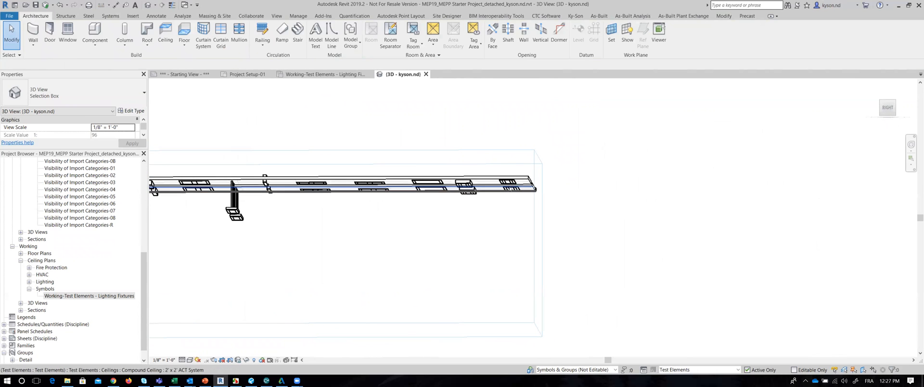
scroll(511, 193, up, 4)
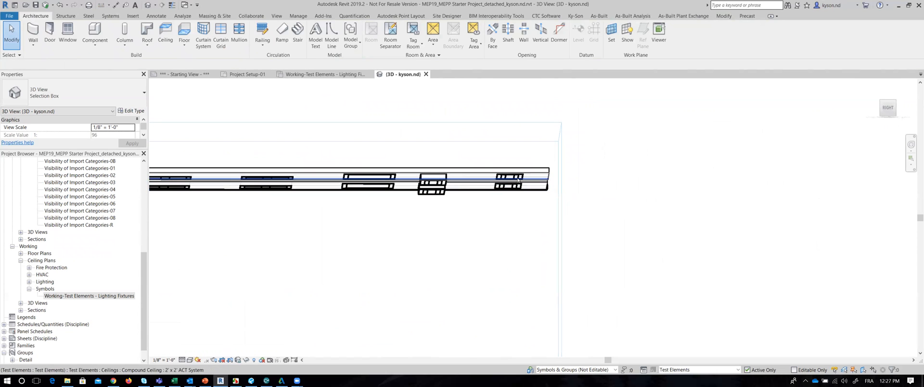
Enable Place on Level for the upper S2 - 1x4 Surface fixture and set its Ceiling Height to 7' 0"
click(442, 182)
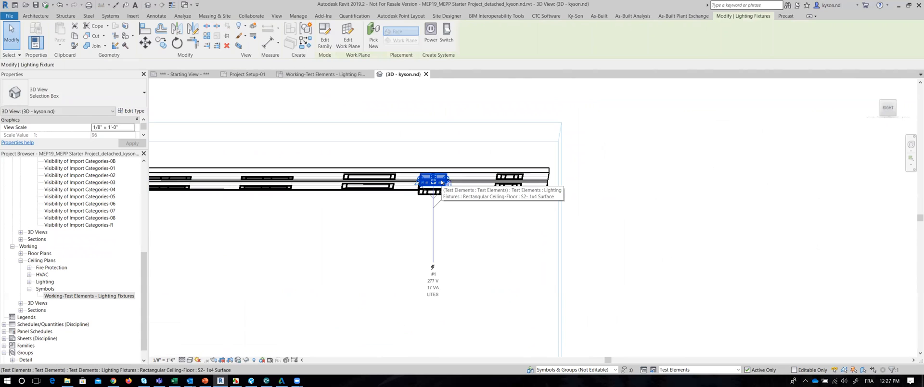
drag(100, 149, 104, 267)
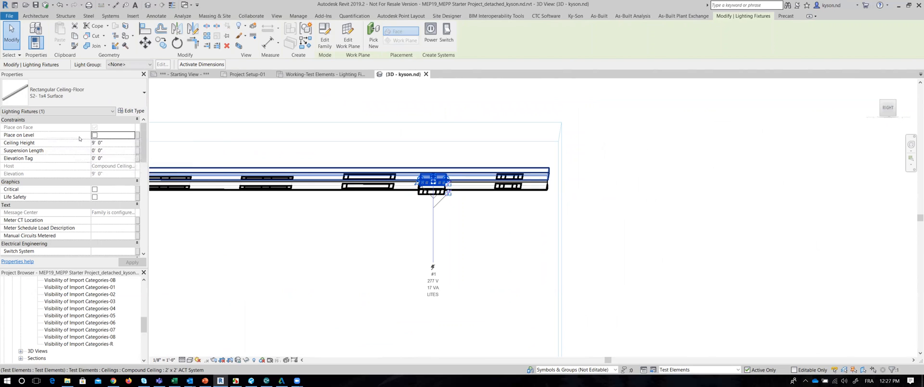
click(94, 135)
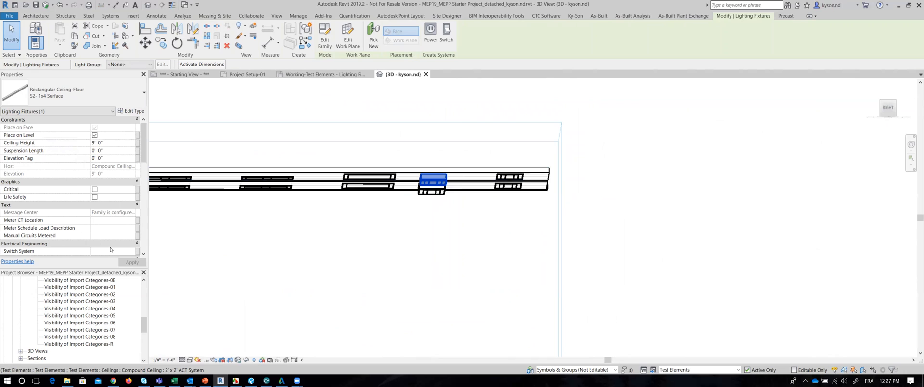
click(117, 142)
text(7)
click(140, 263)
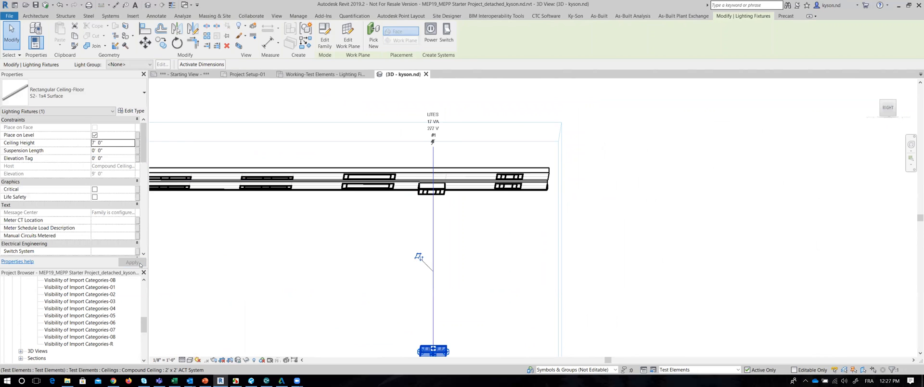
Turn off Place on Level for the S2 fixture, look through its available types and deselect it
click(94, 135)
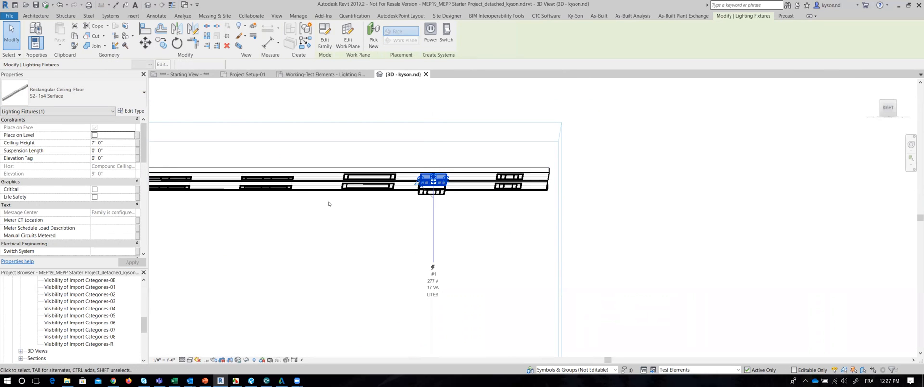
shift+middle_drag(314, 206, 338, 225)
shift+middle_drag(343, 220, 499, 204)
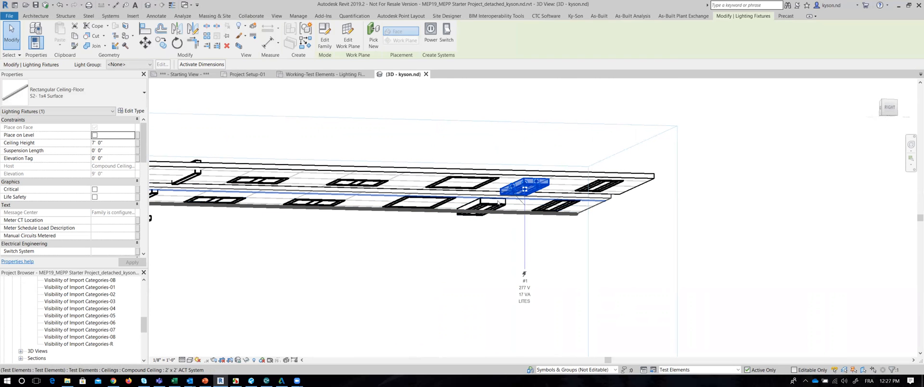
click(76, 102)
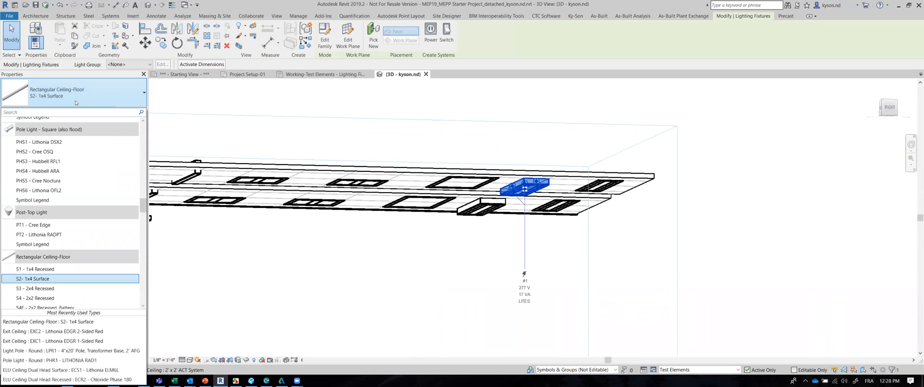
click(285, 150)
middle_drag(260, 130, 412, 140)
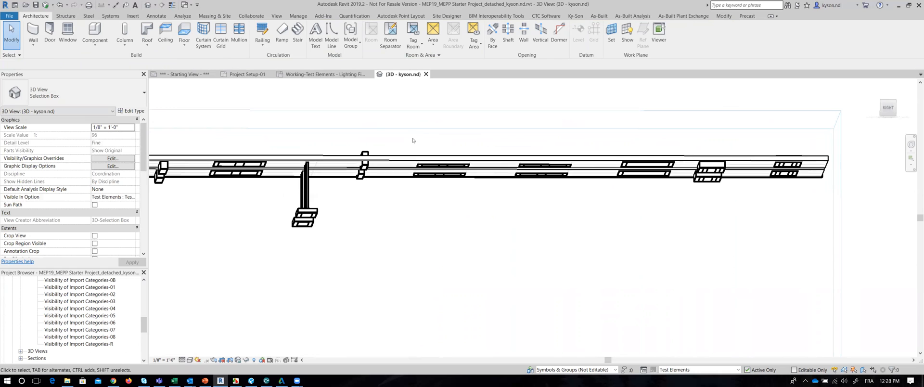
key(v)
key(g)
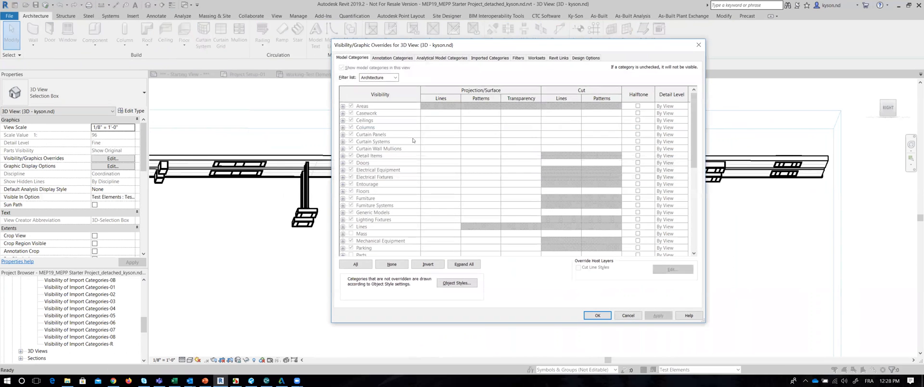
click(698, 44)
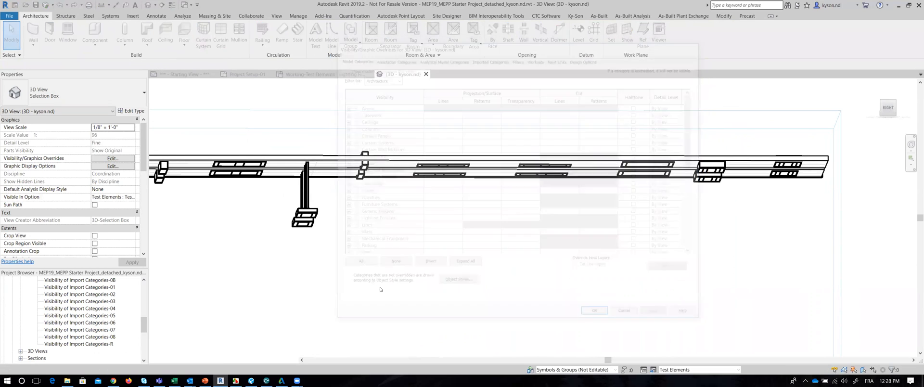
click(270, 360)
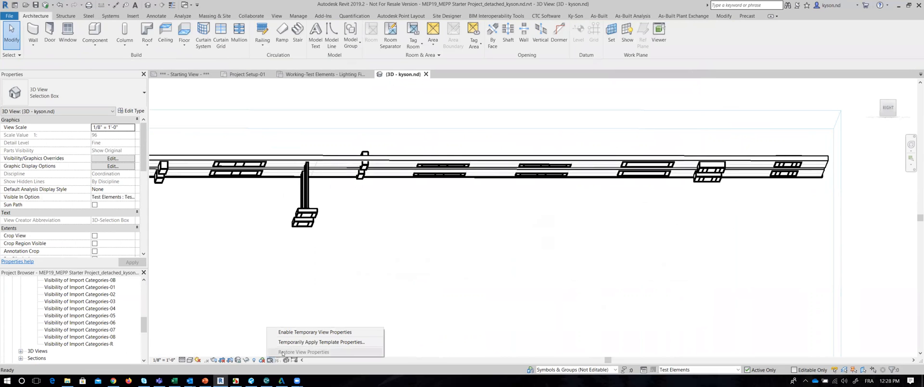
click(295, 342)
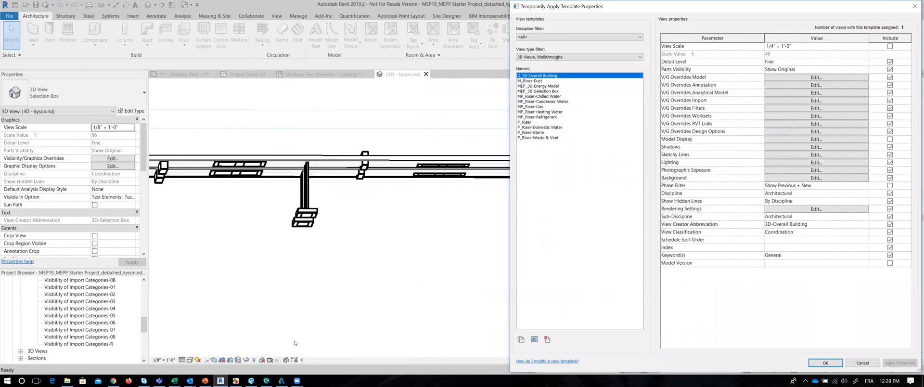
click(862, 363)
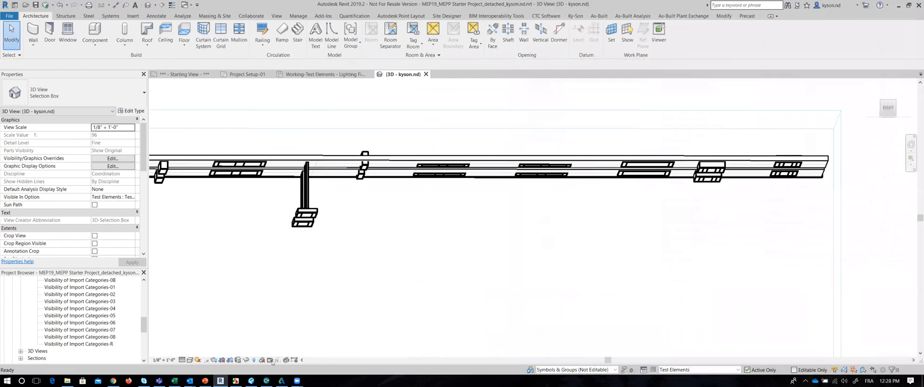
Enable temporary view properties for the 3D view and turn on the Light Source subcategory of Lighting Fixtures
click(271, 361)
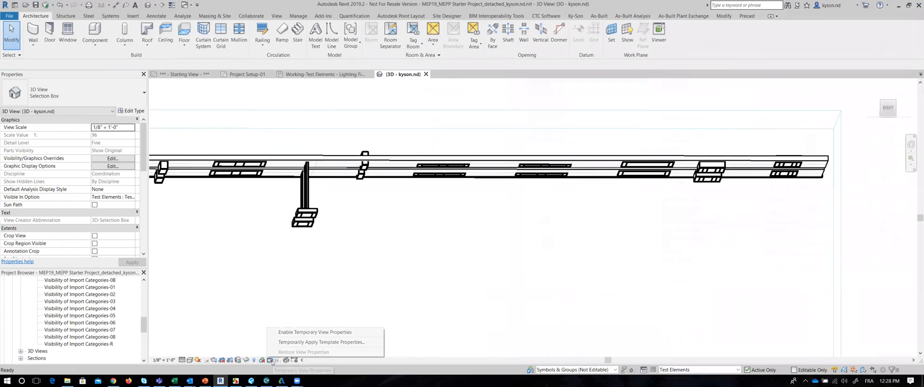
click(291, 332)
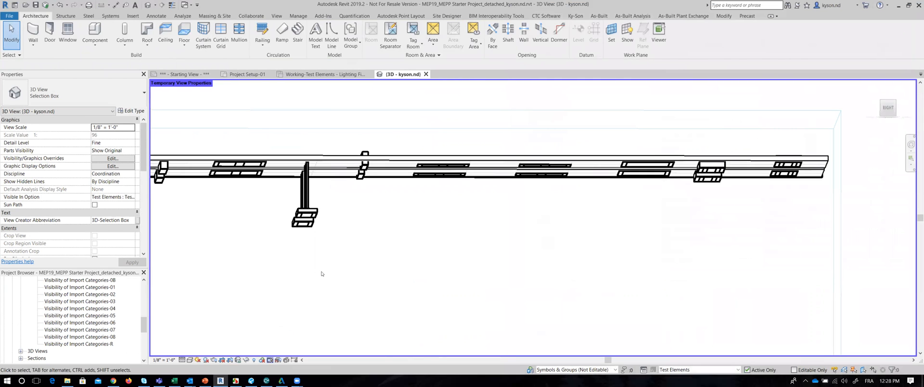
key(v)
key(g)
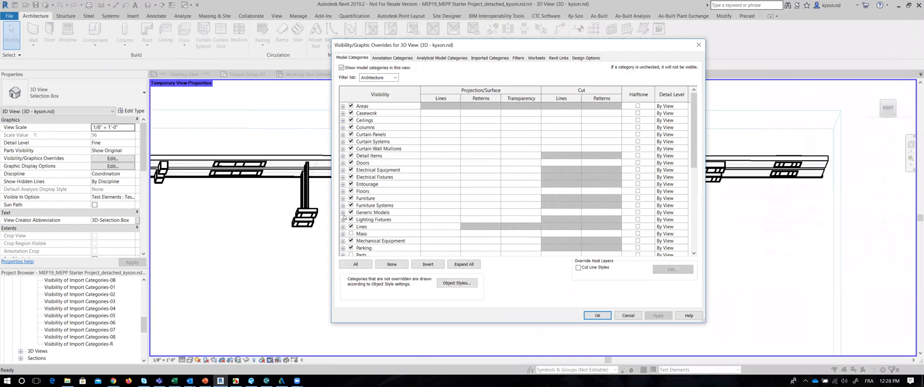
click(342, 219)
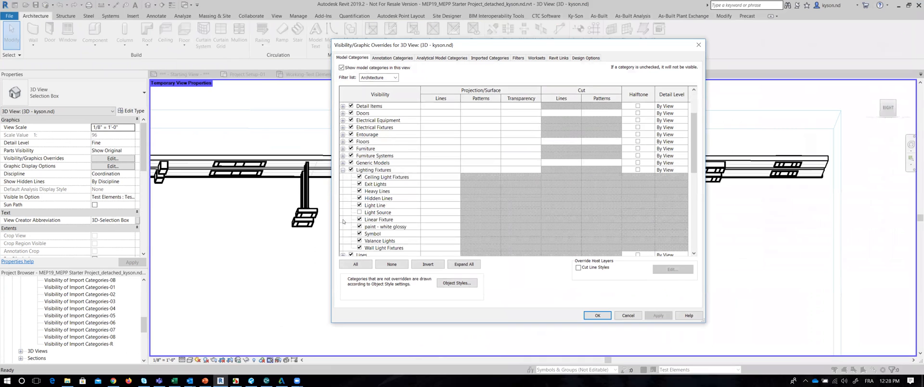
click(359, 212)
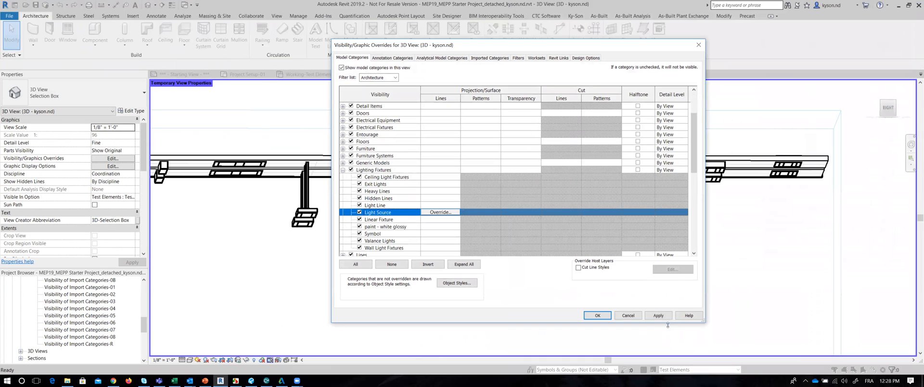
click(598, 315)
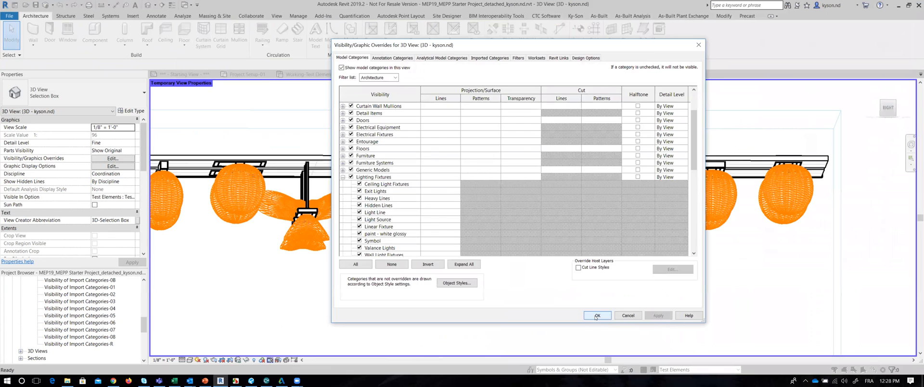
middle_drag(401, 247, 381, 237)
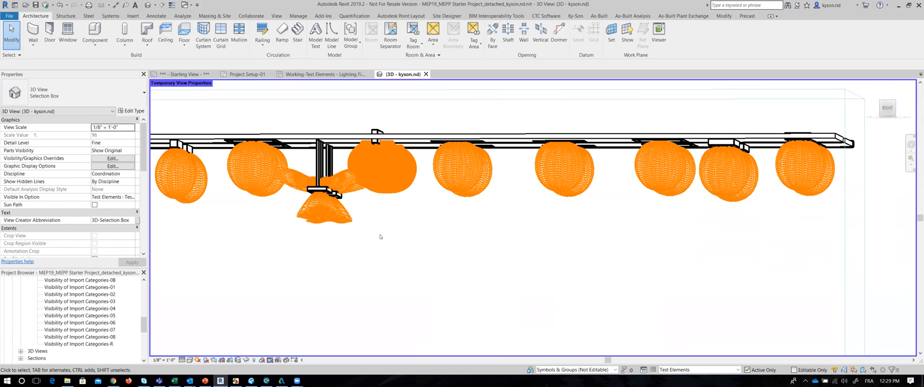
Return to the lighting fixtures ceiling plan and select the FACE wall hosting the ELU wall fixtures to inspect its properties
click(326, 74)
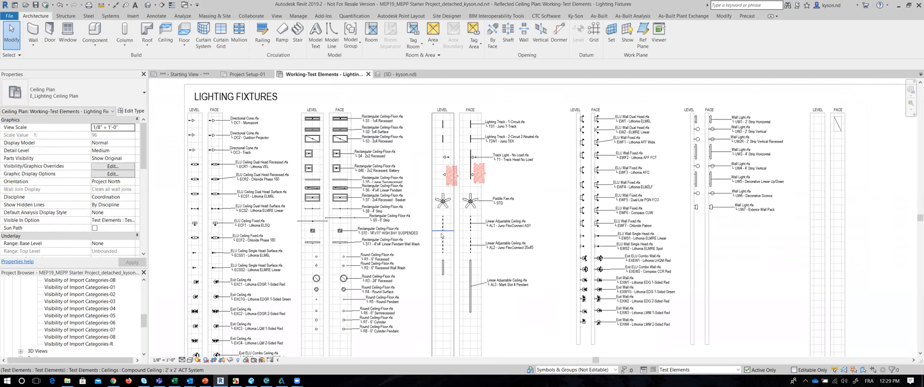
middle_drag(539, 184, 462, 185)
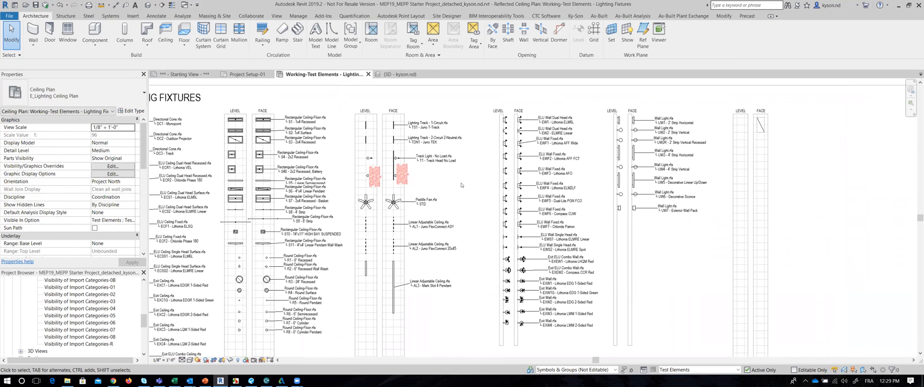
scroll(523, 122, up, 3)
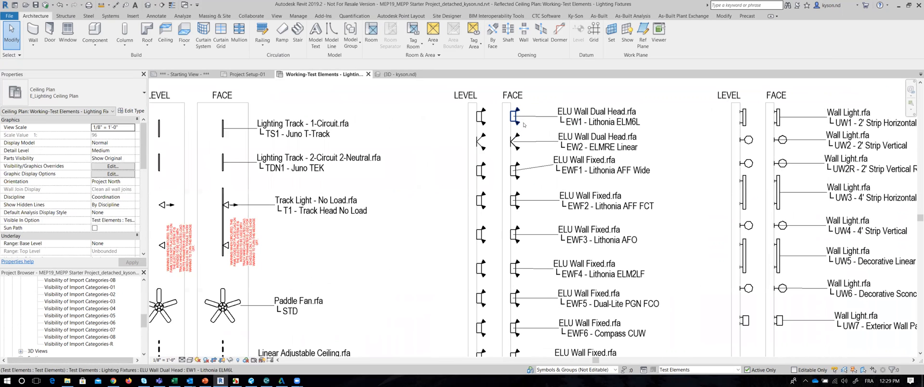
middle_drag(545, 219, 453, 234)
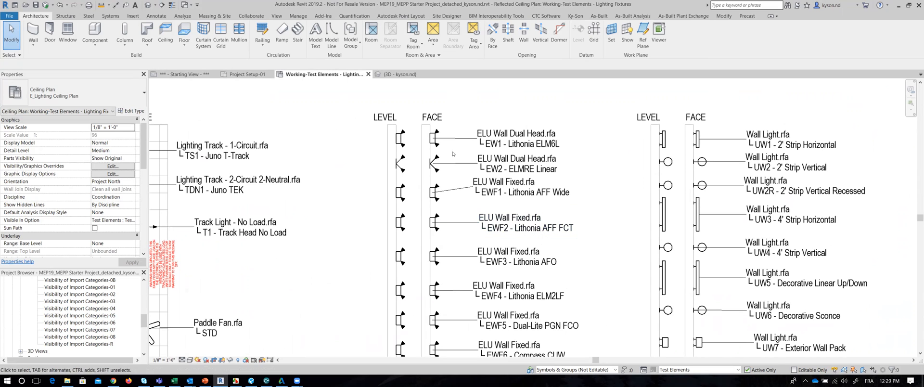
scroll(433, 142, up, 3)
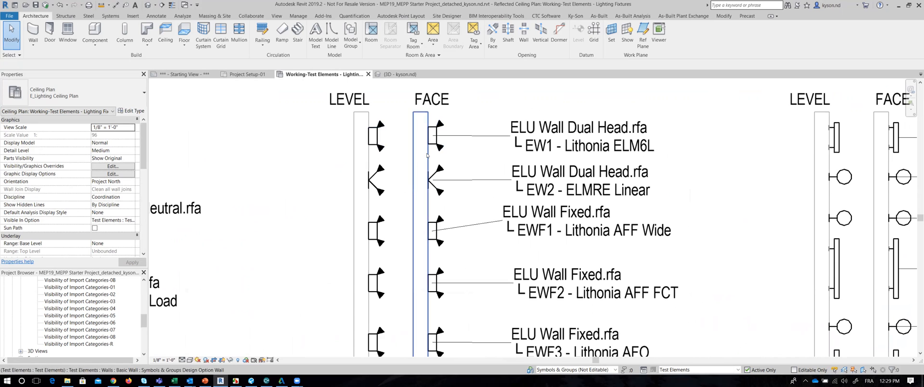
click(426, 154)
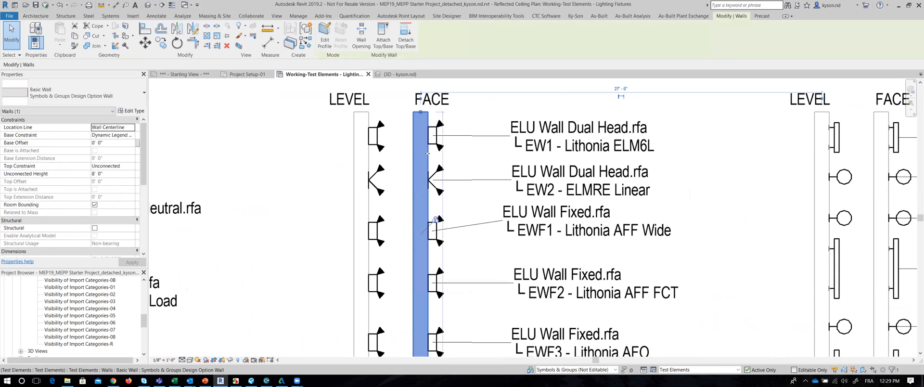
Move the FACE wall hosting the ELU fixtures closer to the LEVEL wall, then shift the level-placed EW1 fixture away from its wall
drag(409, 155, 407, 156)
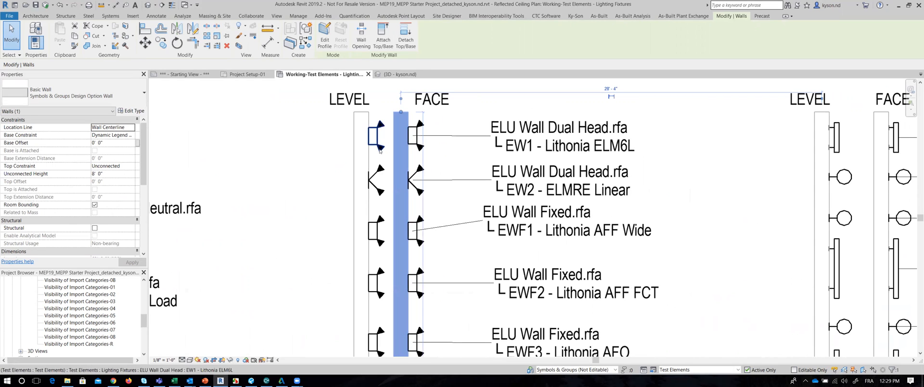
click(377, 148)
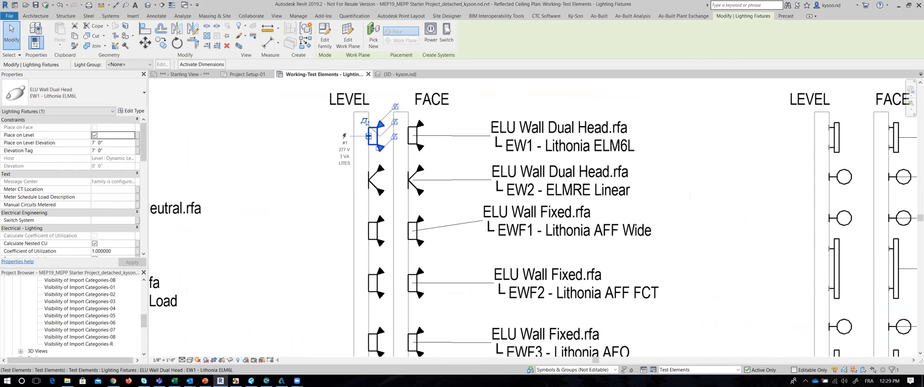
drag(377, 146, 110, 149)
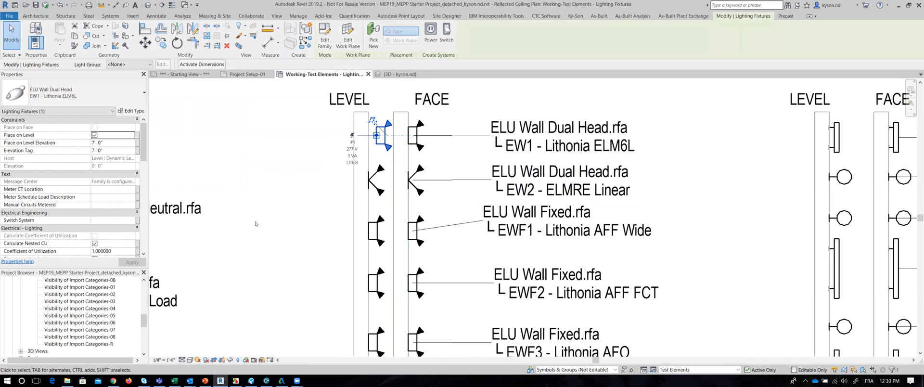
Open the Working-Lighting Plan-01 floor plan of the MEP19_MEPP Sample Project and focus on the Hall of Justice room
scroll(236, 227, down, 3)
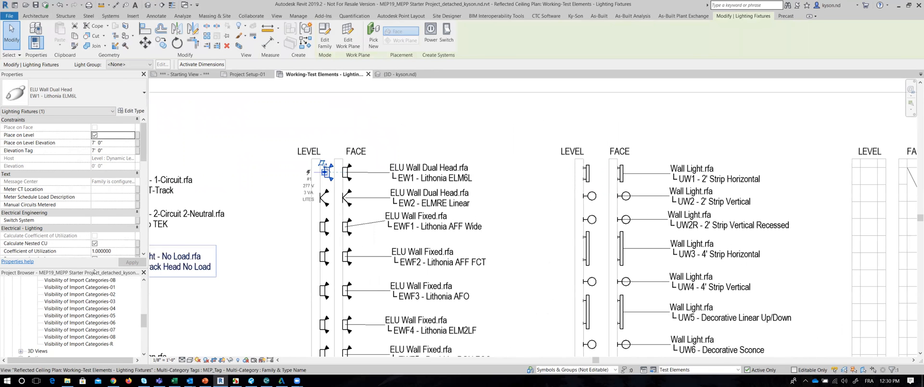
drag(94, 268, 92, 190)
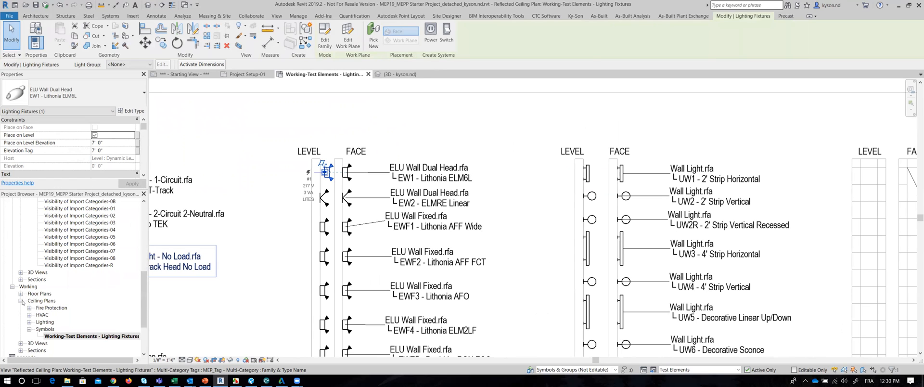
double_click(38, 300)
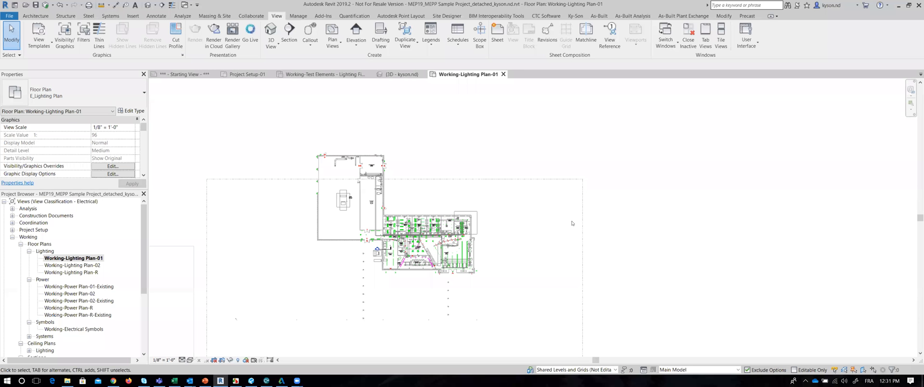
scroll(512, 261, up, 5)
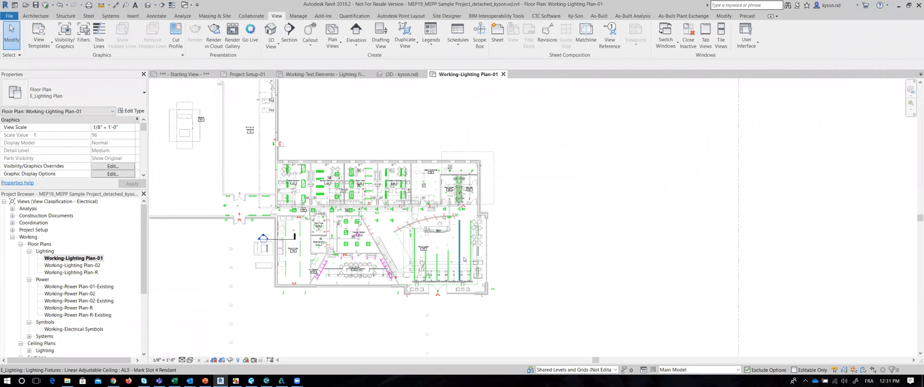
middle_drag(436, 242, 412, 237)
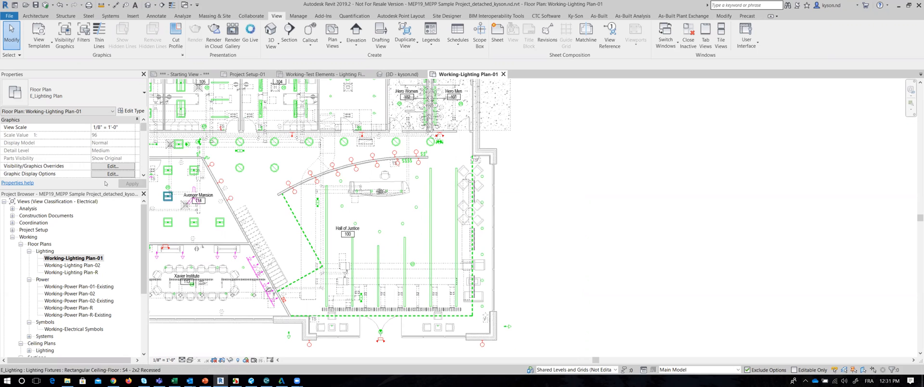
scroll(430, 212, up, 2)
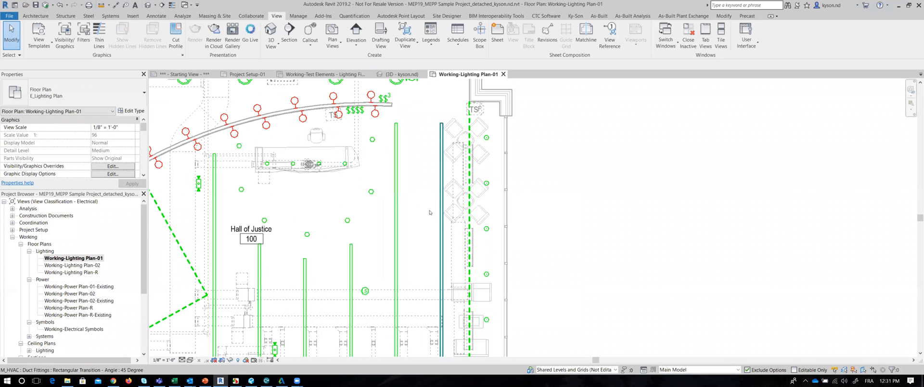
Shorten the AL3 - Mark Slot 4 Pendant just below the Hall of Justice room tag to a fixture length of about 11' 3"
click(396, 202)
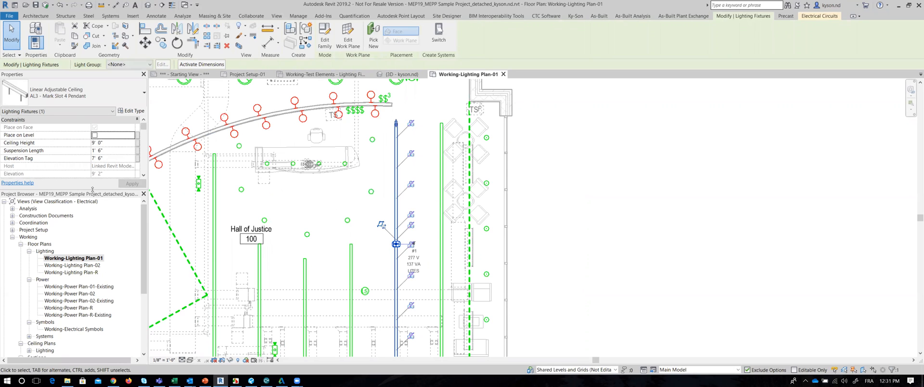
drag(93, 189, 87, 254)
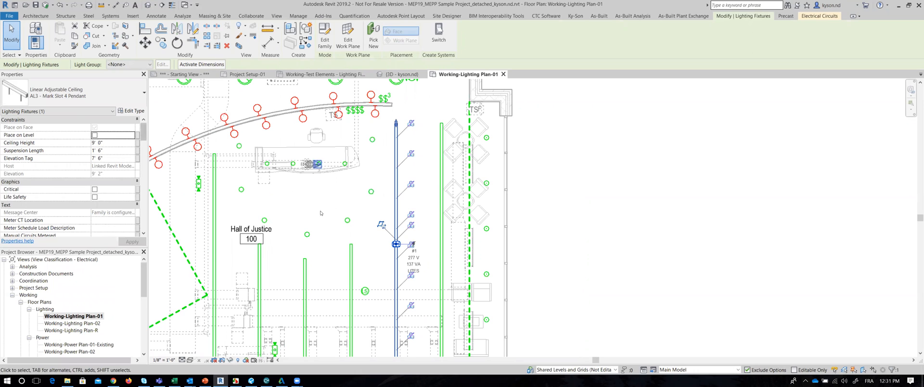
click(261, 274)
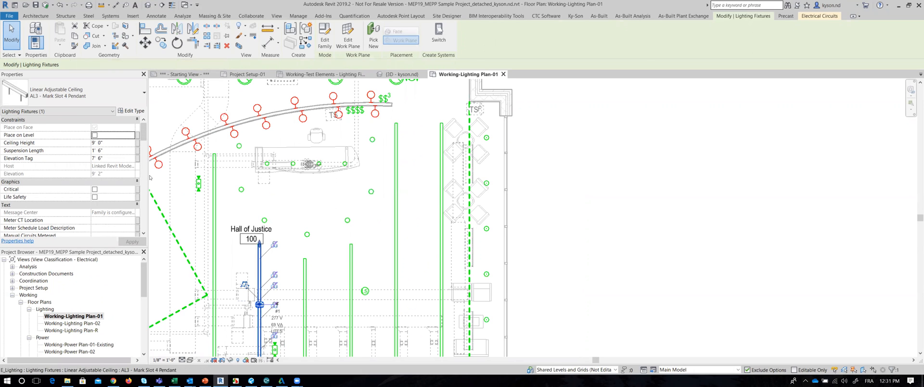
scroll(142, 139, down, 1)
drag(142, 139, 143, 167)
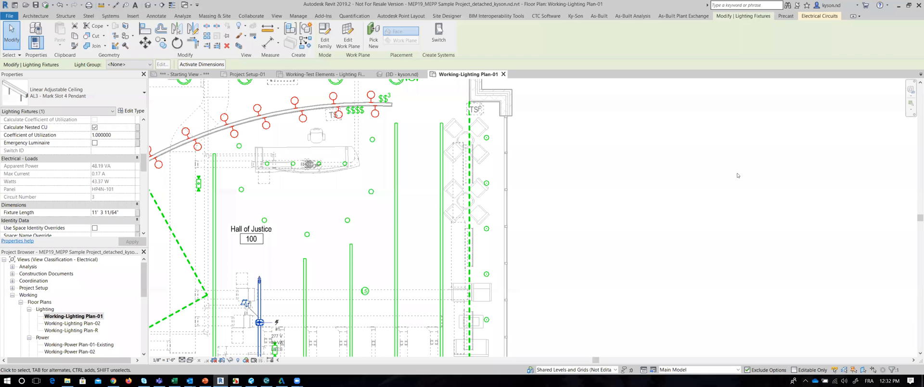
Open the Site-Electrical Plan-01 view under Construction Documents and focus on the PHS1 and PHS3 pole lights
click(12, 274)
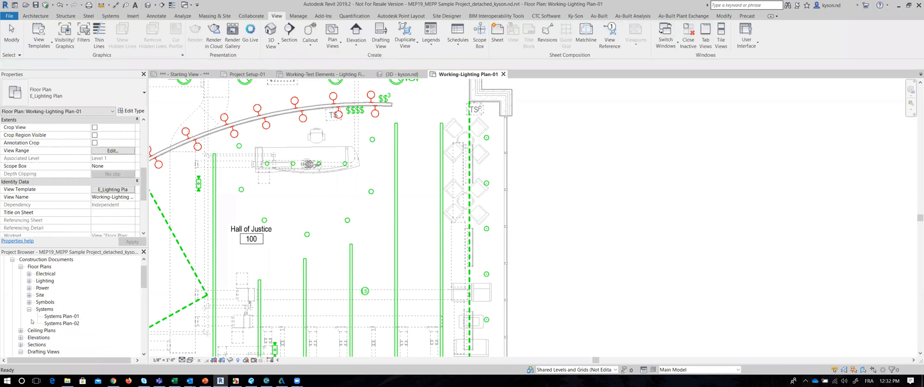
click(28, 295)
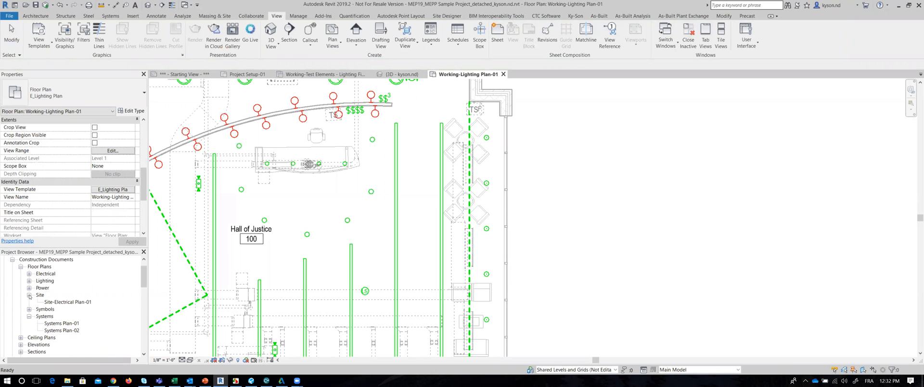
click(54, 302)
double_click(54, 302)
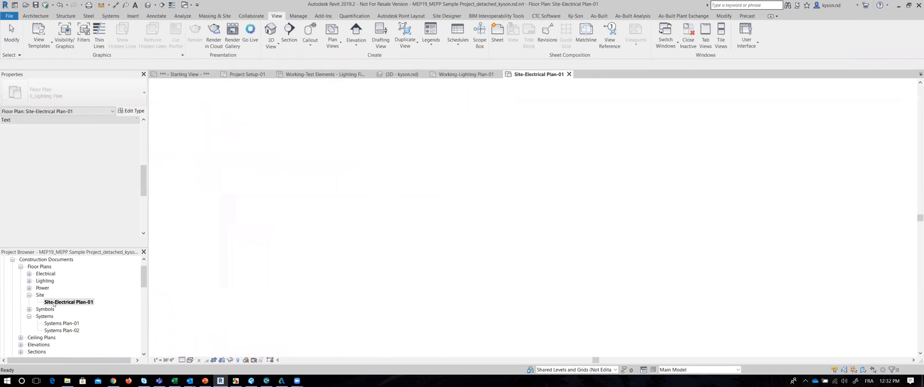
scroll(428, 242, up, 5)
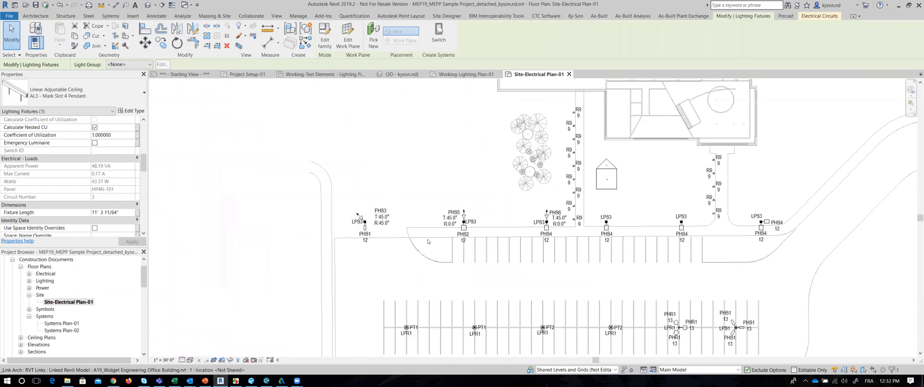
middle_drag(428, 242, 512, 220)
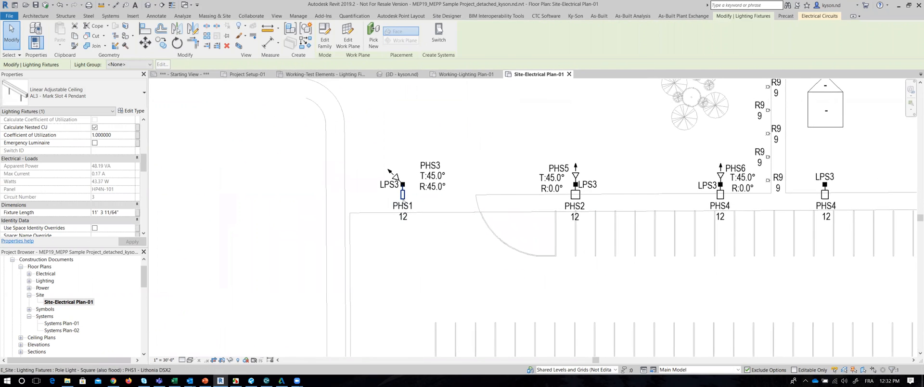
scroll(402, 197, up, 2)
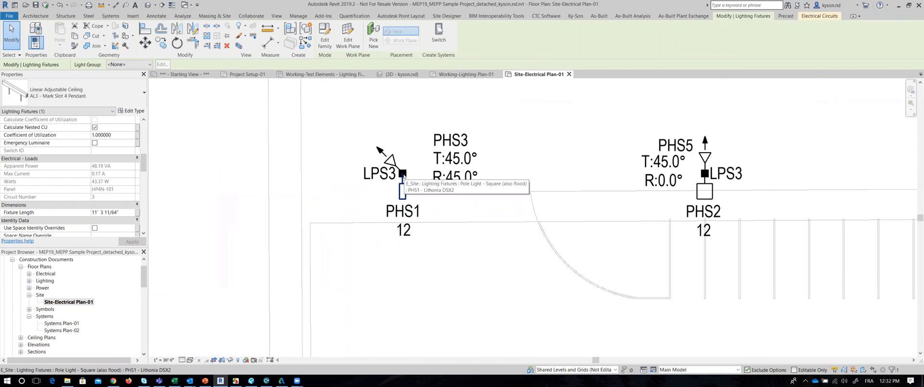
Set both the tilt and the roll of the PHS3 - Hubbell RFL1 pole light to 90°
click(403, 174)
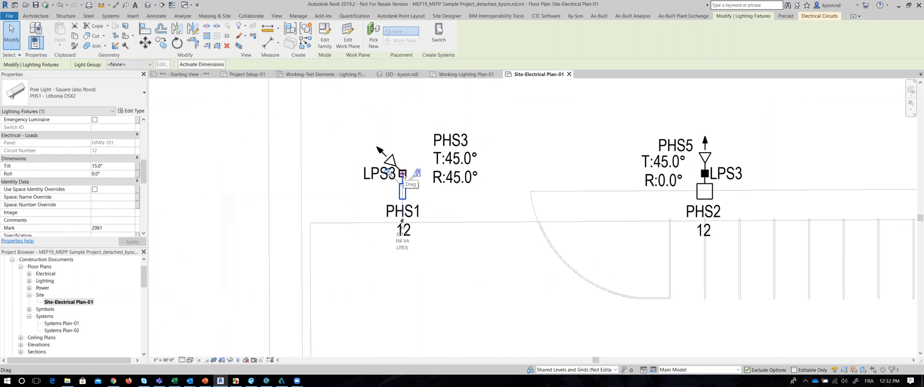
click(397, 166)
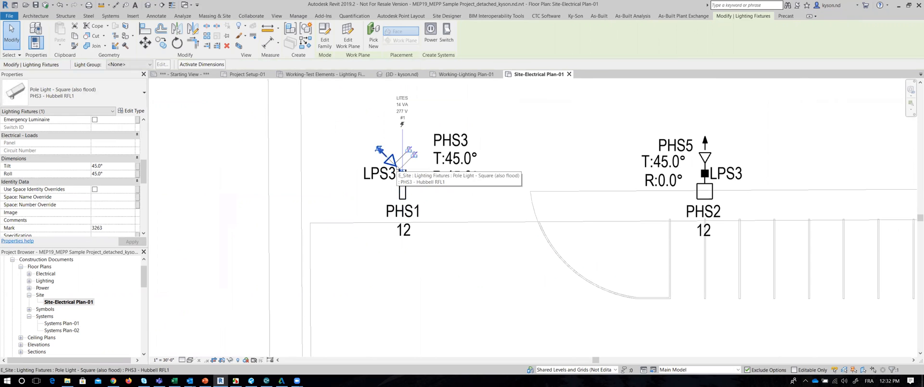
click(116, 173)
click(119, 166)
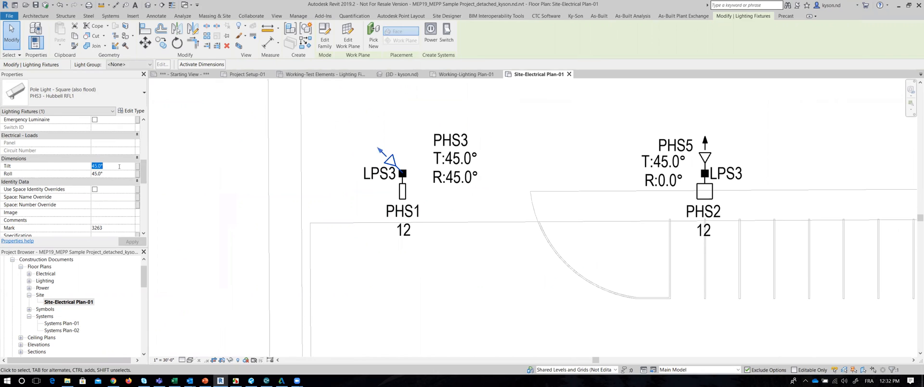
text(90)
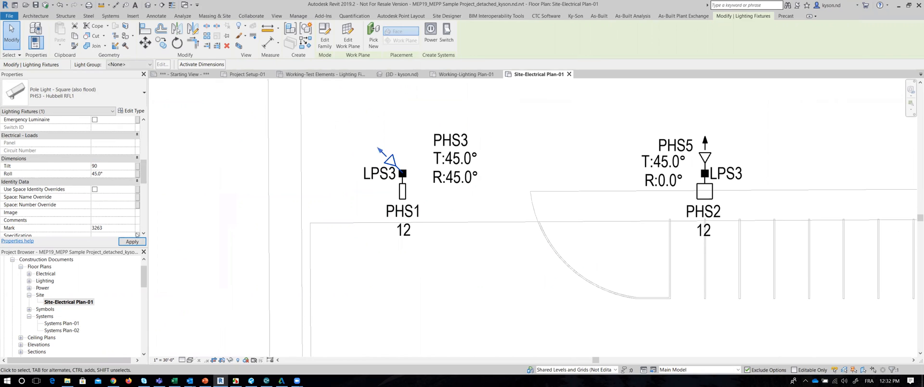
click(136, 243)
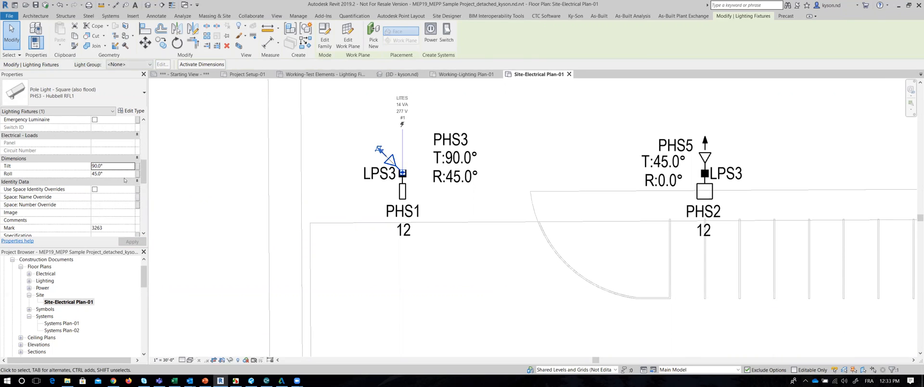
click(106, 174)
drag(107, 174, 89, 175)
text(90)
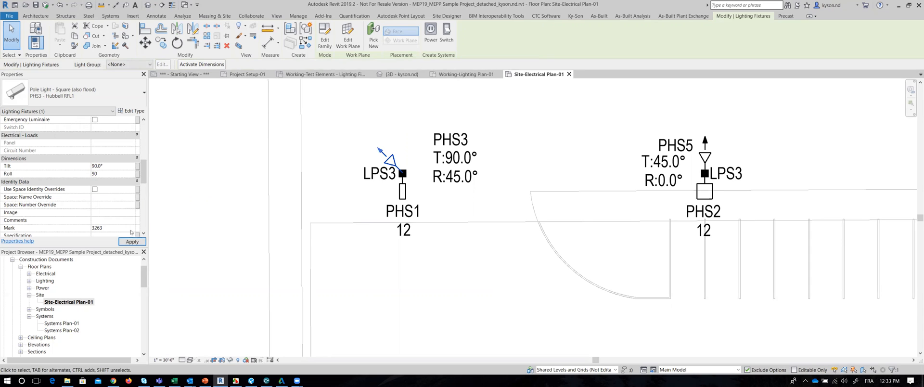
click(132, 241)
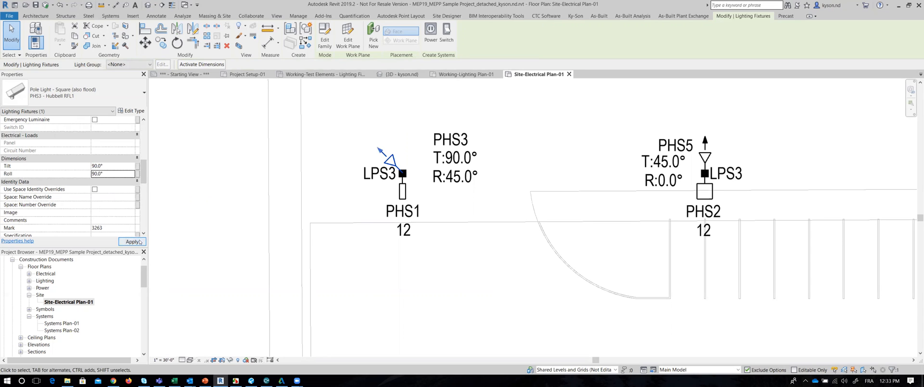
Set the tilt of the PHS3 pole light to 45°
click(117, 165)
text(45)
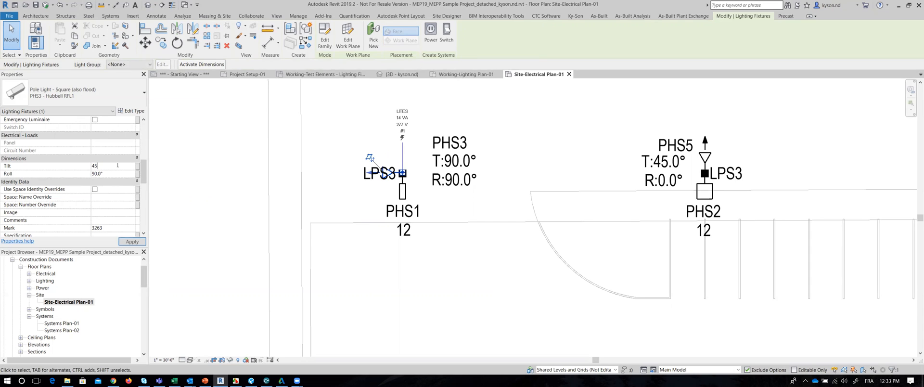
key(Return)
Switch to the MEPPP_FR_electrique presentation in PowerPoint and show its title slide
click(205, 381)
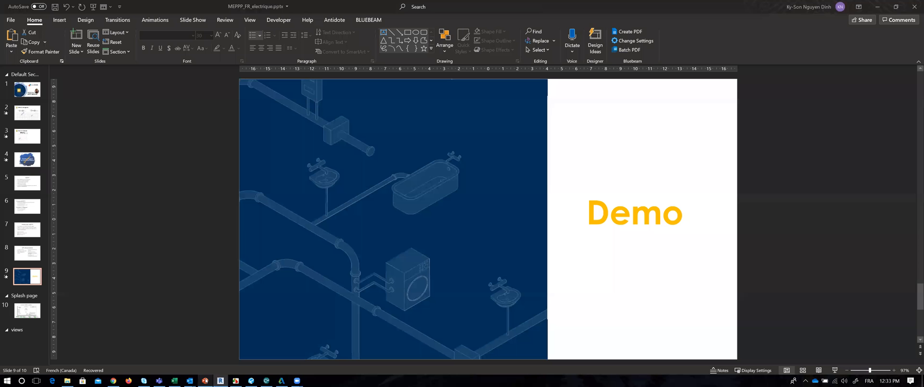
click(27, 90)
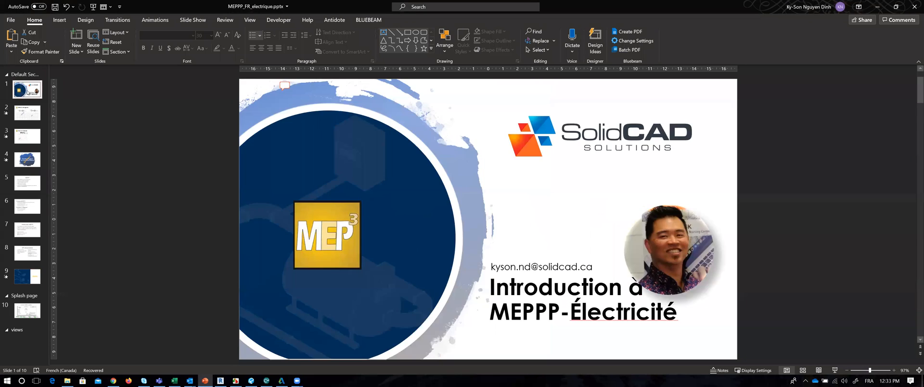